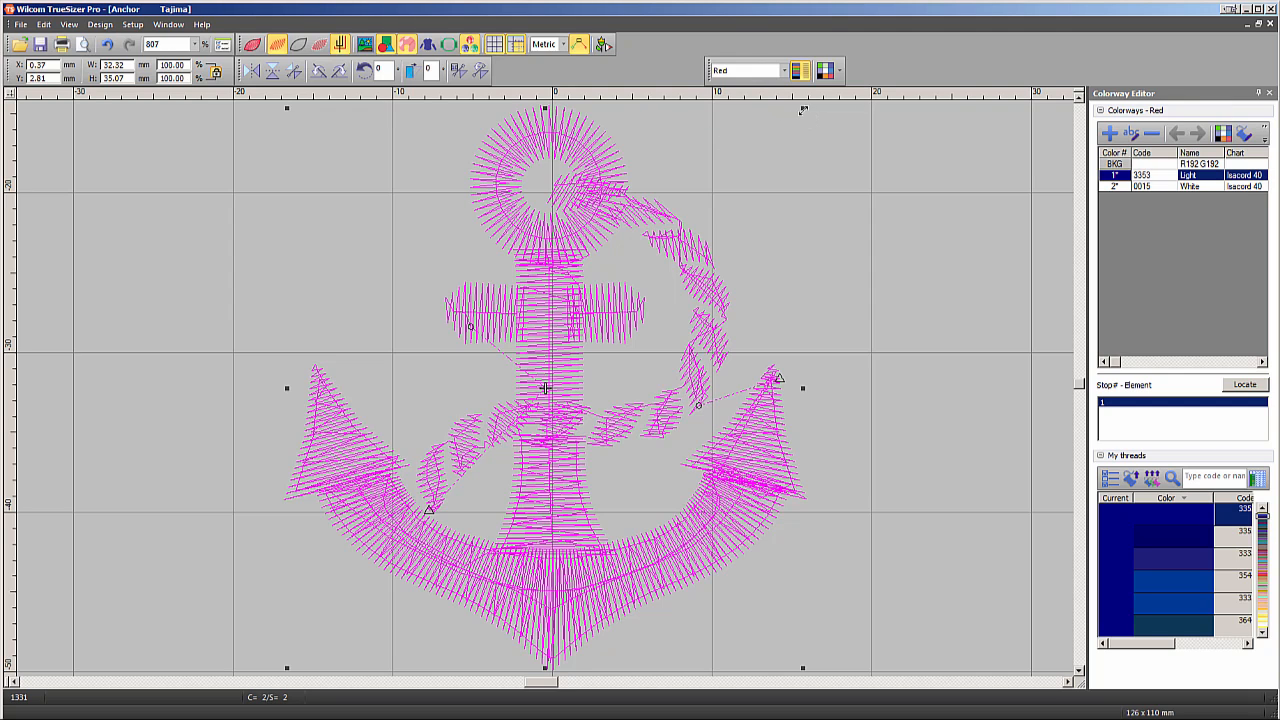
# Scale the selected anchor proportionally from its upper corner to about 30.9 mm wide and 33.6 mm high.
pyautogui.moveTo(803, 108); pyautogui.dragTo(652, 321)
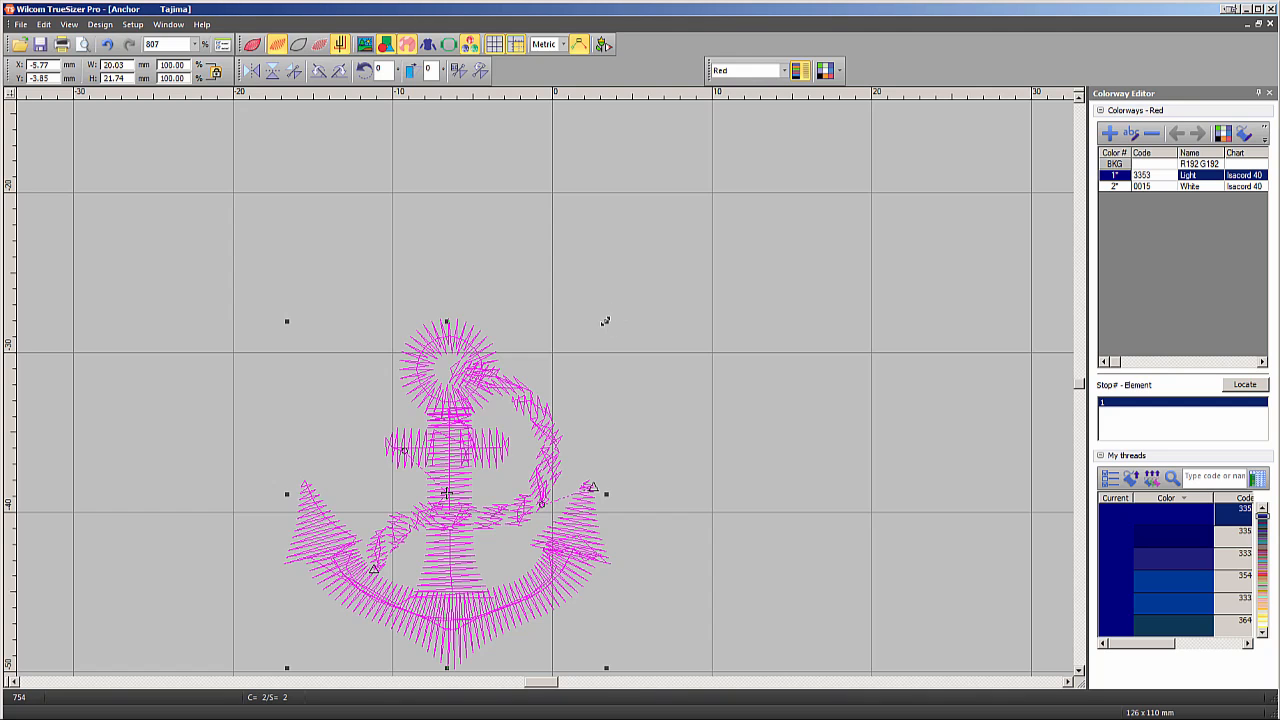
pyautogui.moveTo(606, 321); pyautogui.dragTo(776, 142)
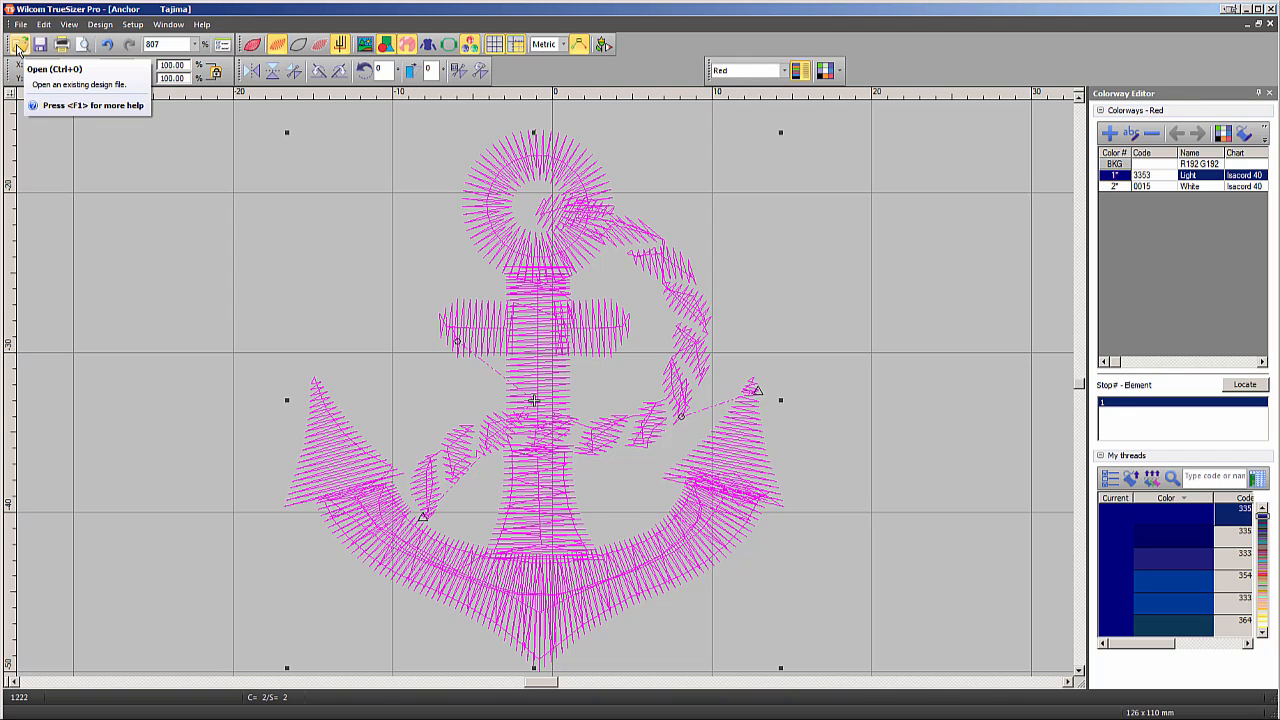
# Preview the production worksheet and check its print options, and undo the stitch removal after closing the preview.
pyautogui.click(82, 47)
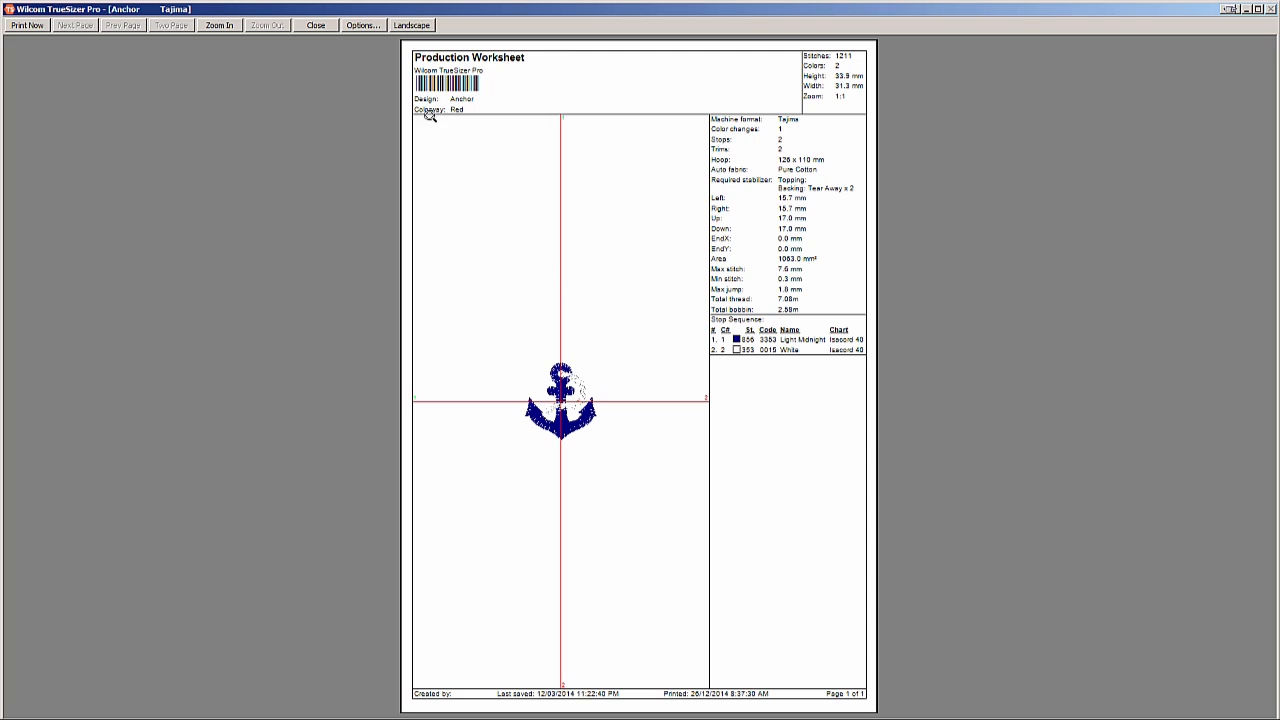
pyautogui.click(362, 27)
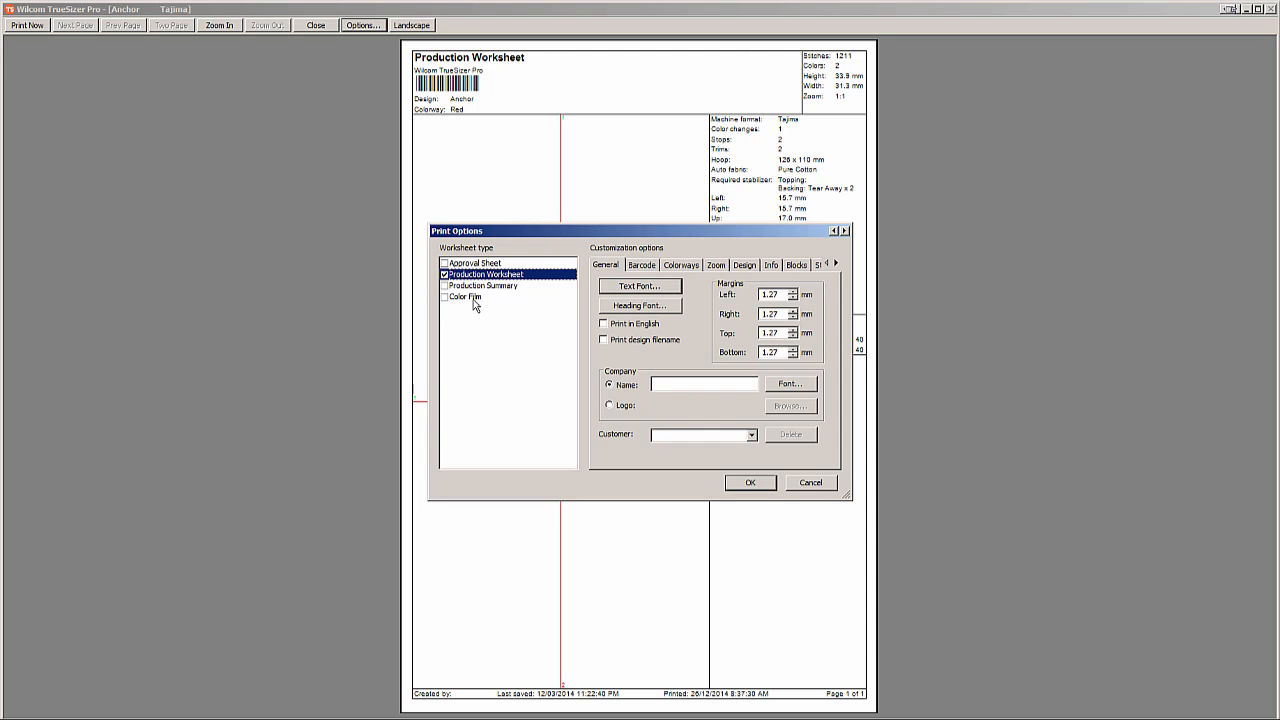
pyautogui.click(750, 483)
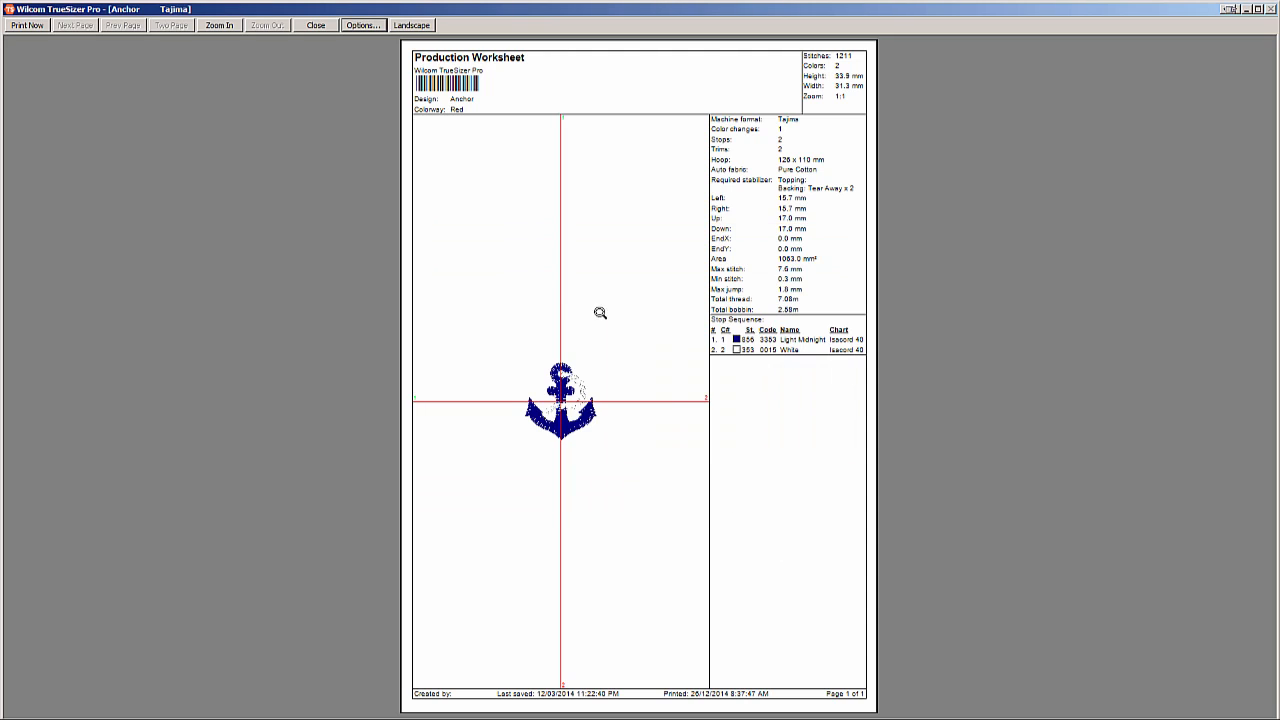
pyautogui.click(318, 25)
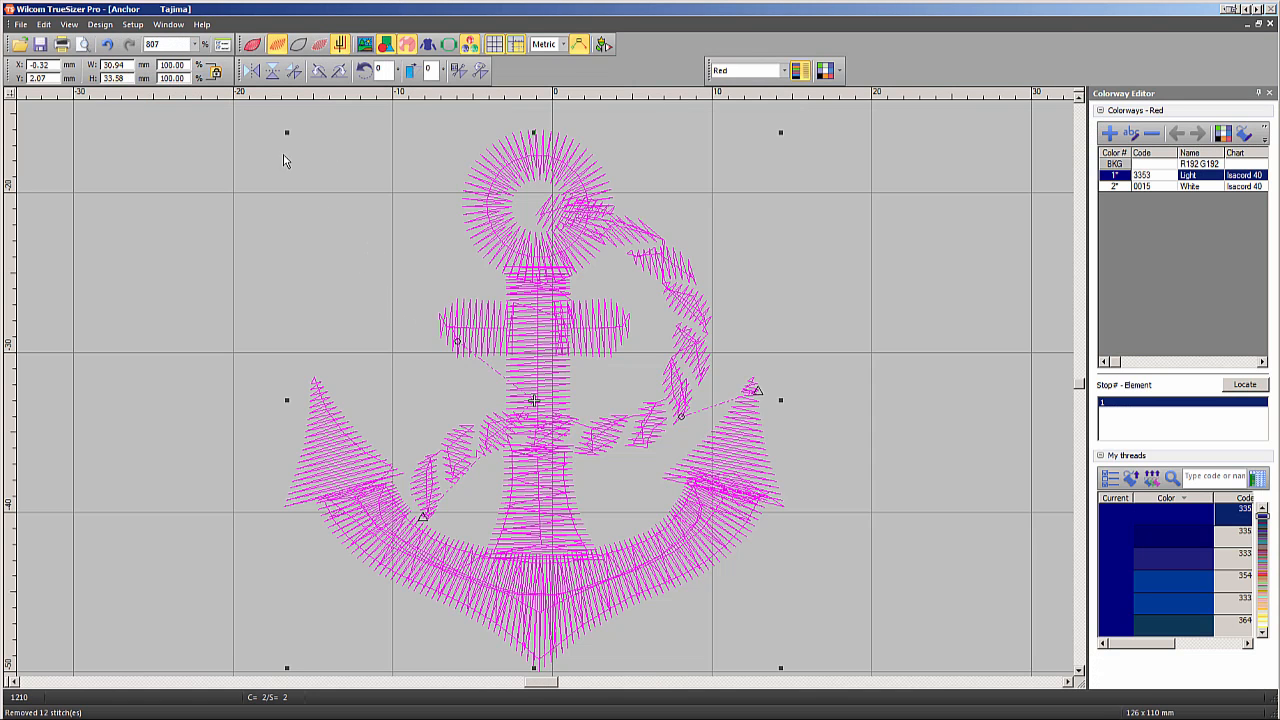
pyautogui.click(108, 45)
# View the anchor at 100% zoom and fit the design to the window again.
pyautogui.scroll(1, 252, 277)
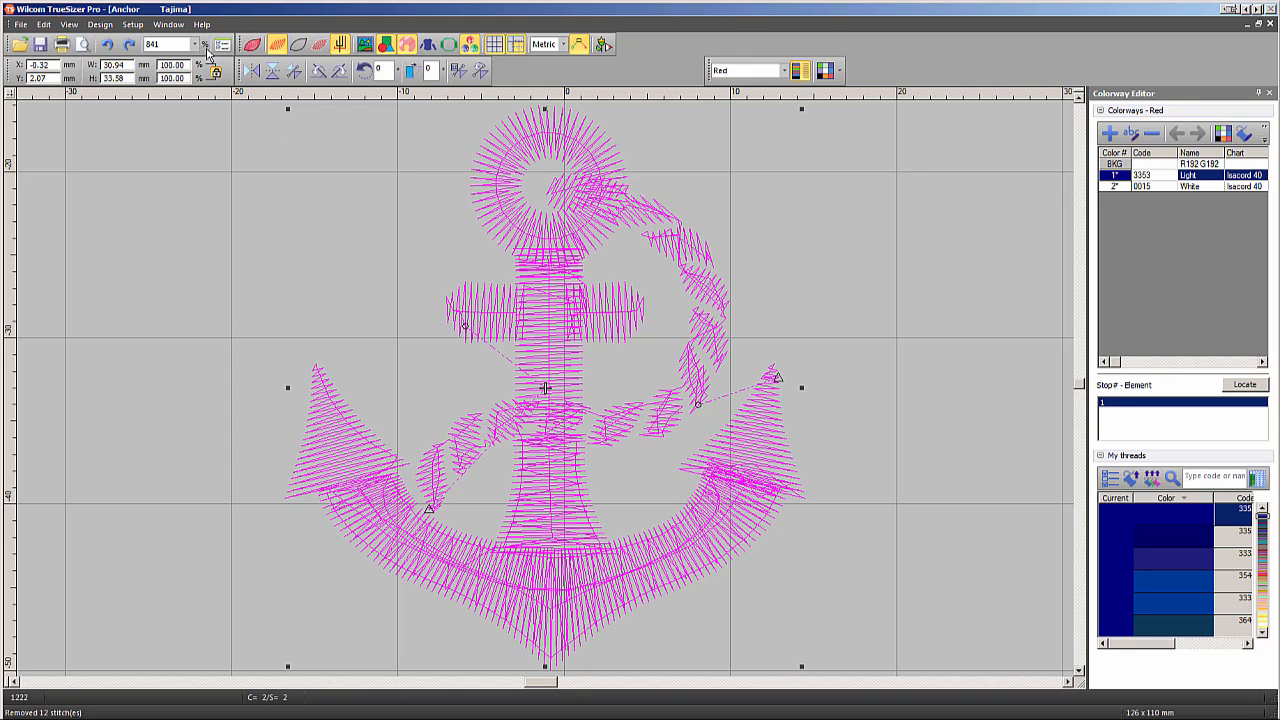
pyautogui.click(194, 45)
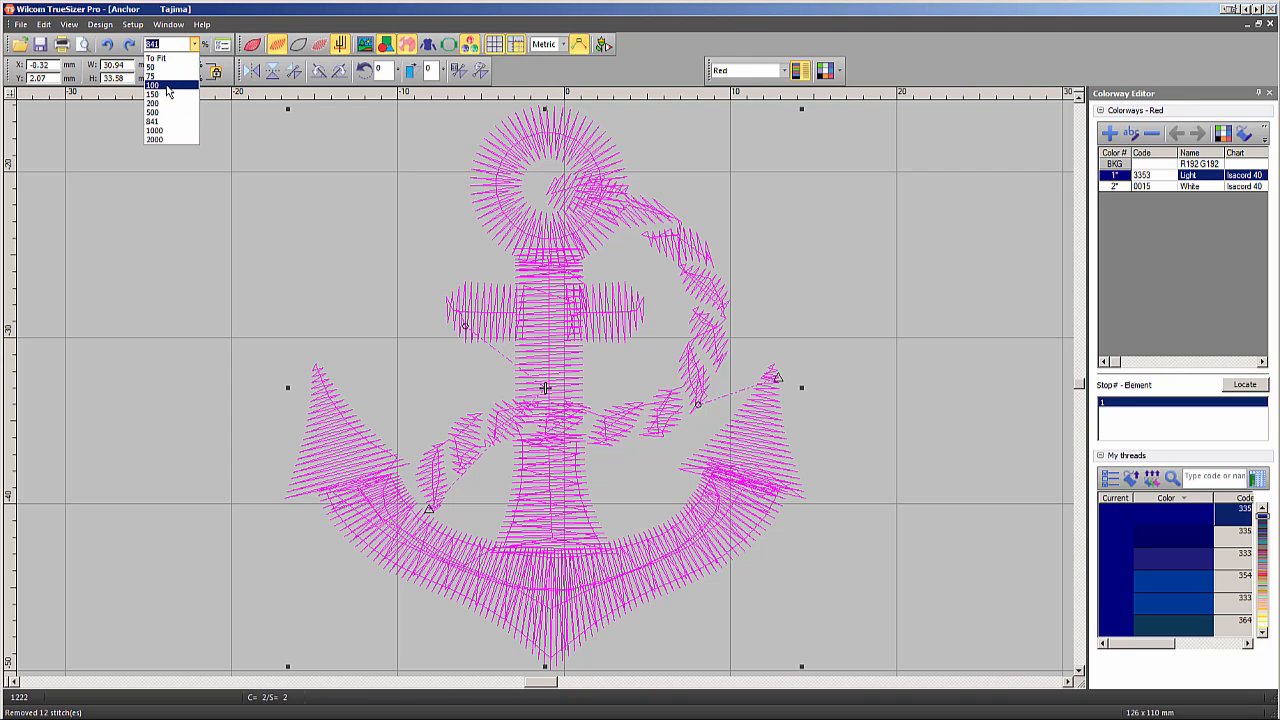
pyautogui.click(166, 86)
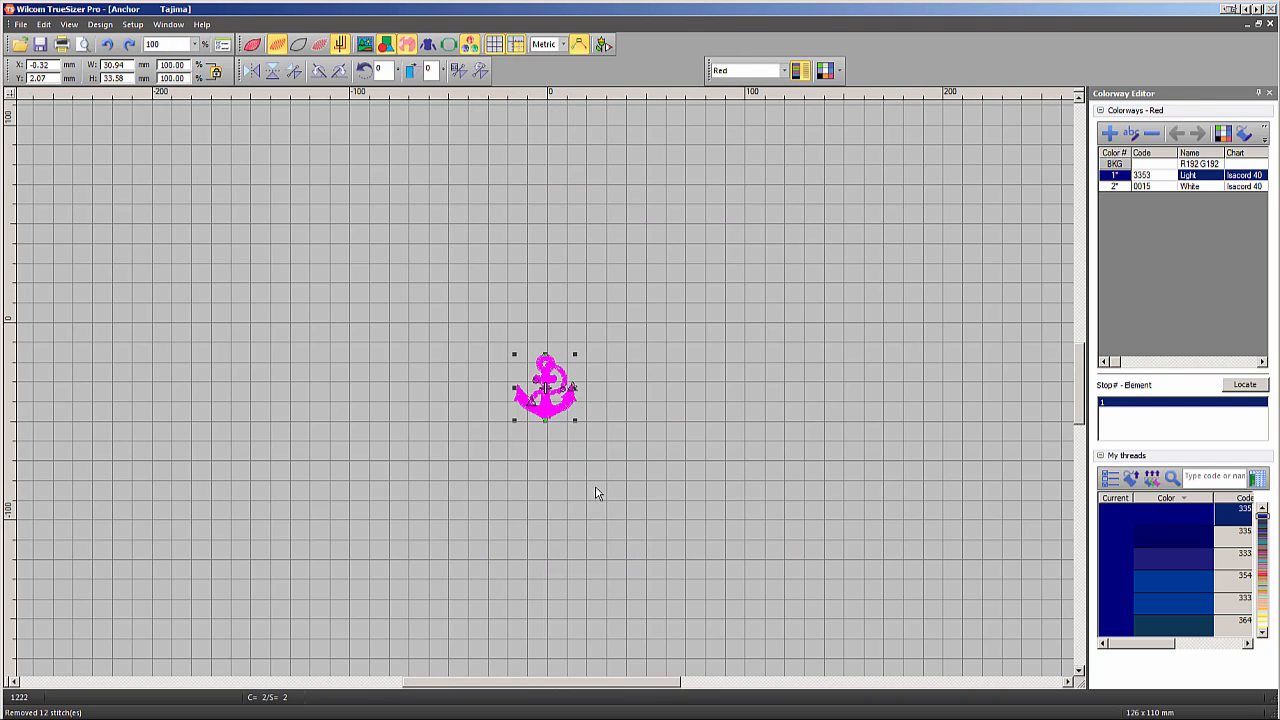
pyautogui.click(195, 48)
pyautogui.click(185, 62)
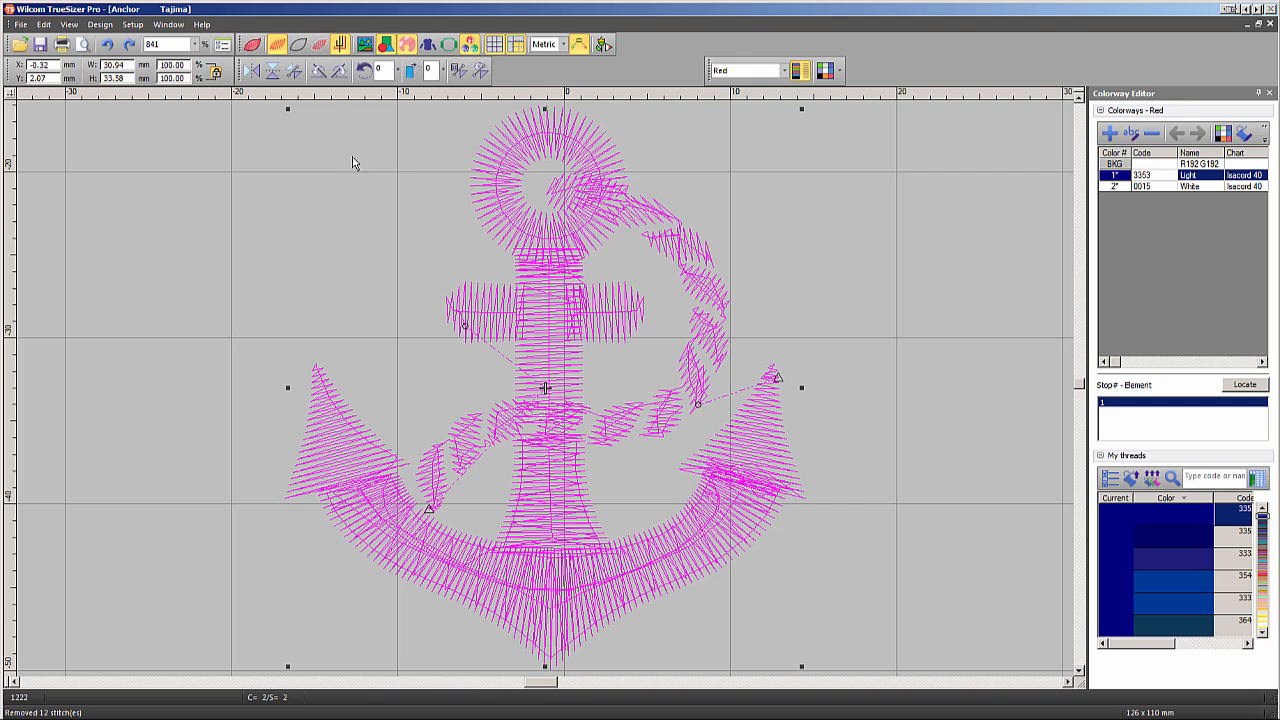
# Toggle the wireframe display of vectors in the view graphics options.
pyautogui.click(223, 45)
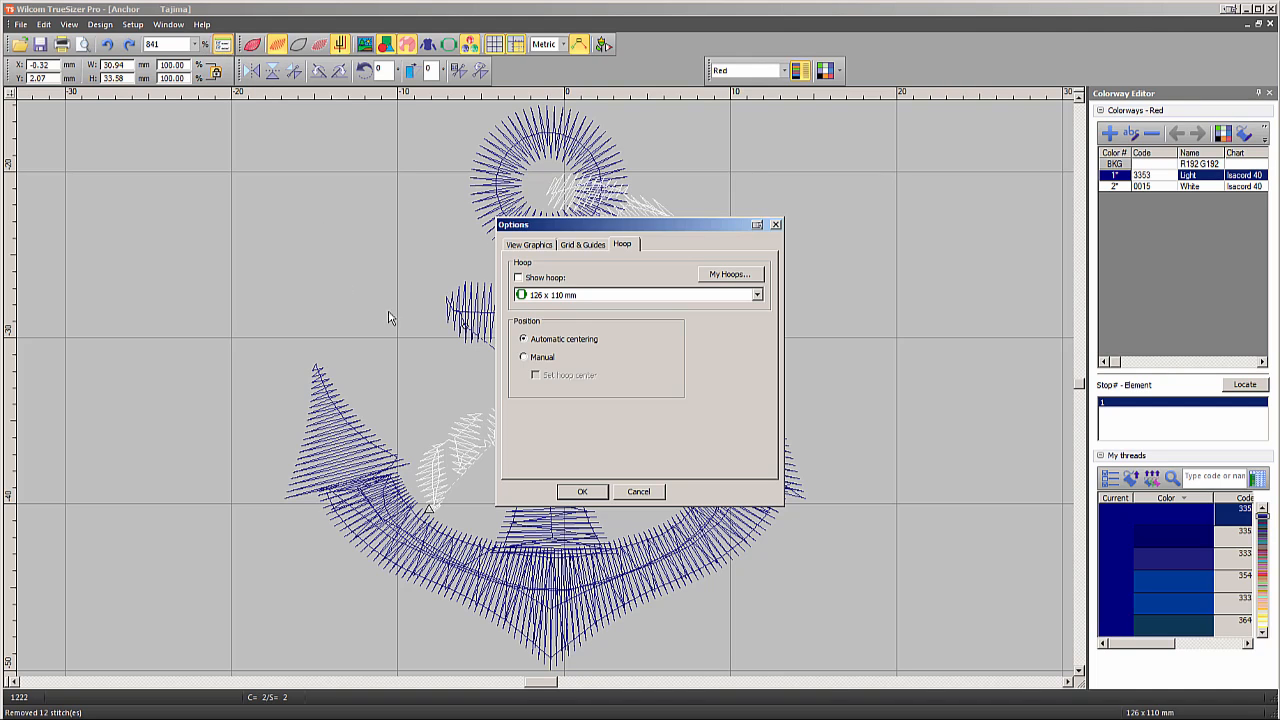
pyautogui.click(526, 248)
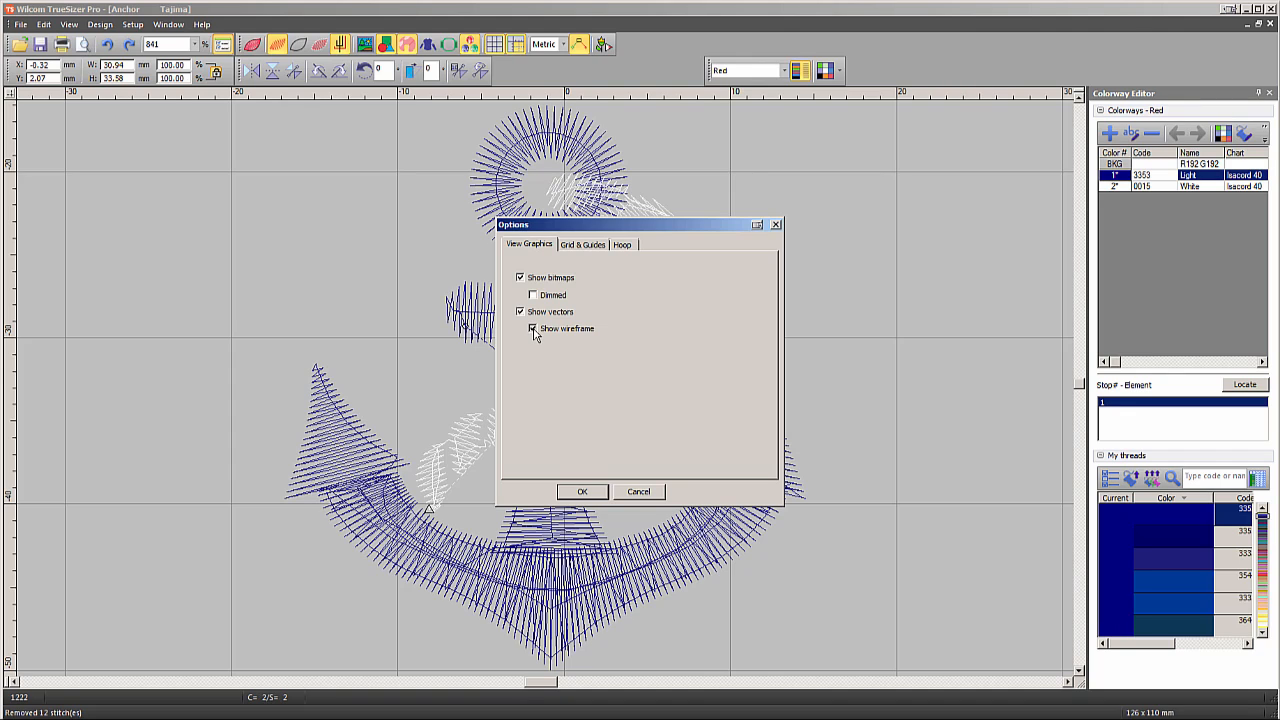
pyautogui.click(533, 329)
# Set the horizontal grid spacing to 5 mm and apply the options.
pyautogui.click(582, 246)
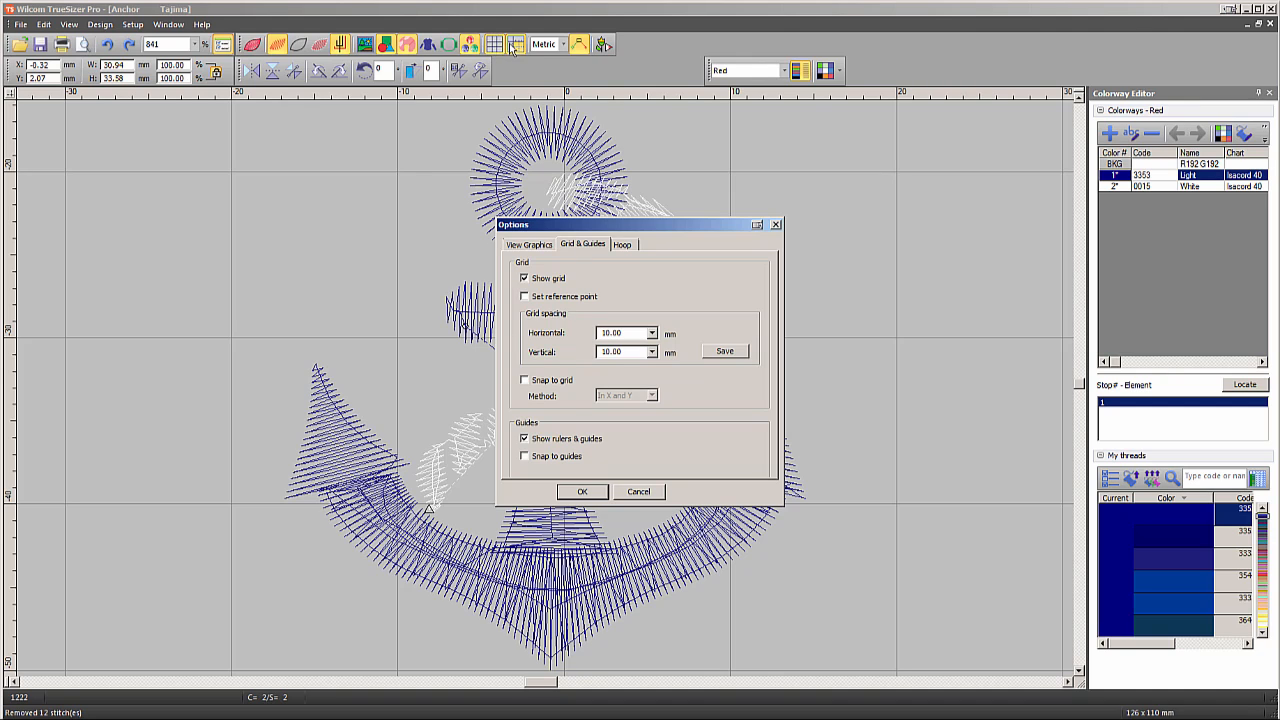
pyautogui.doubleClick(625, 332)
pyautogui.write('5')
pyautogui.click(581, 492)
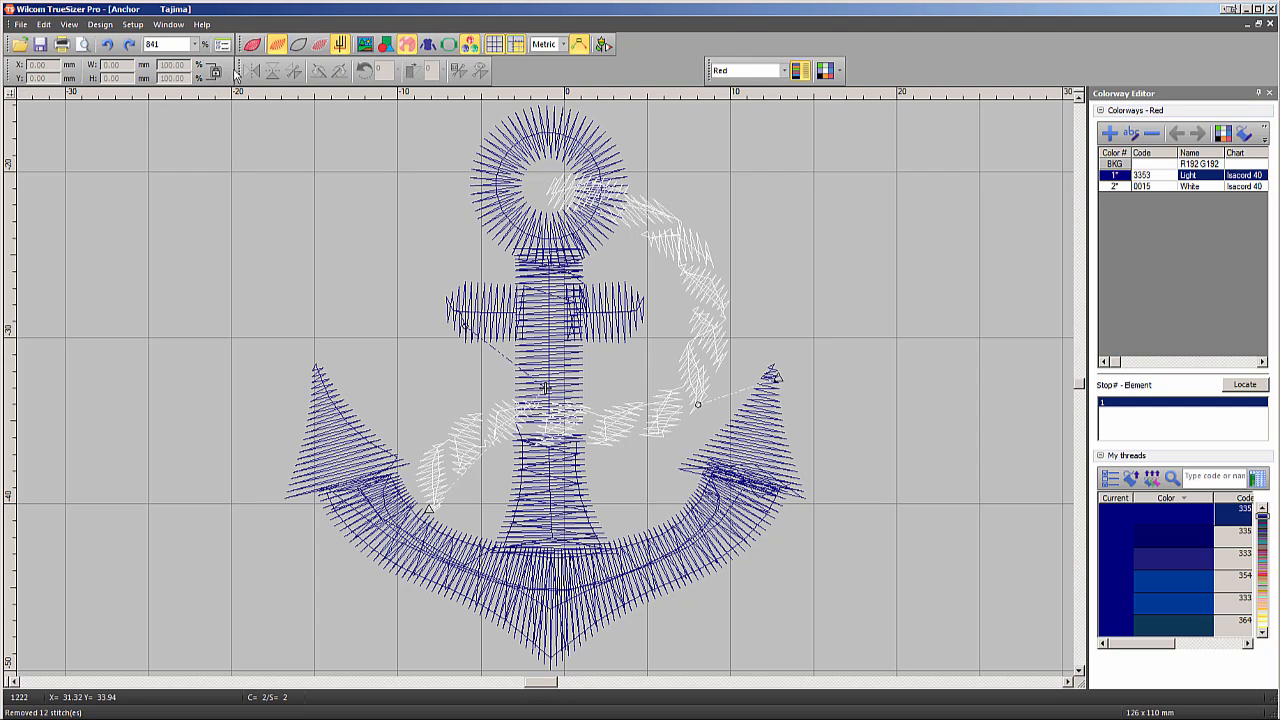
# Restore the horizontal grid spacing to 10 mm, and toggle the grid display off and on again.
pyautogui.click(223, 45)
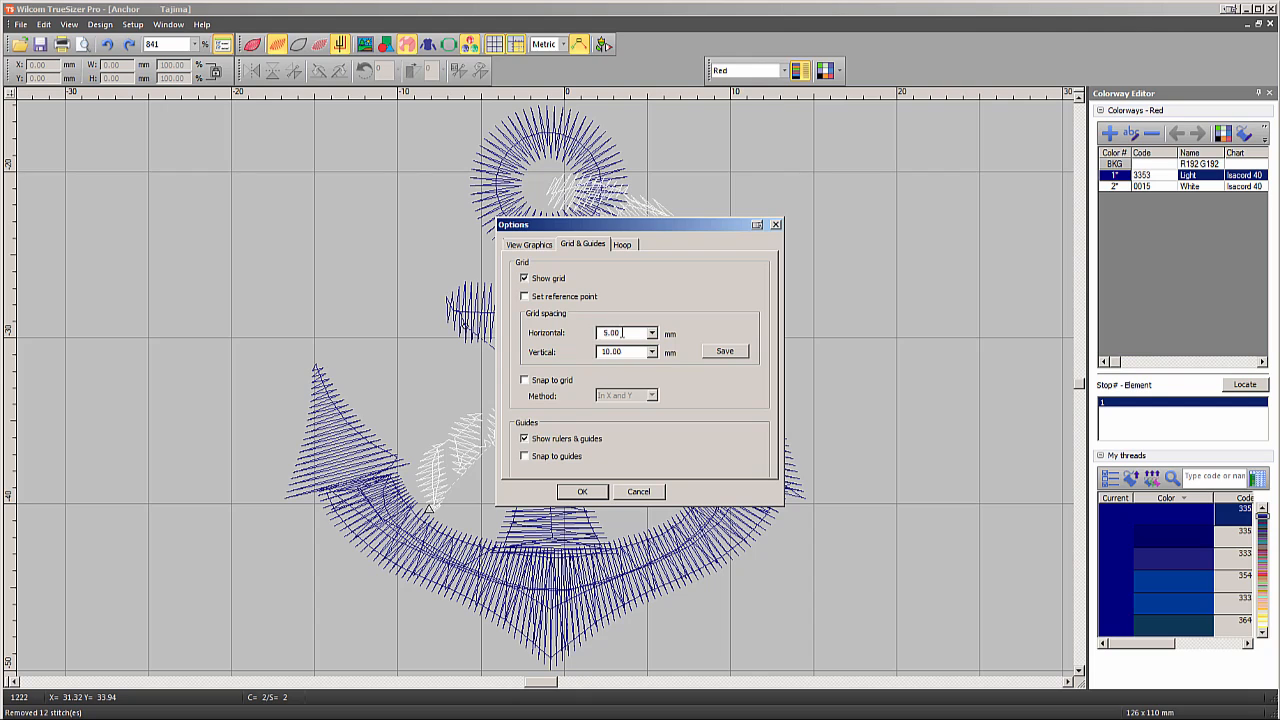
pyautogui.doubleClick(622, 333)
pyautogui.write('10')
pyautogui.click(586, 493)
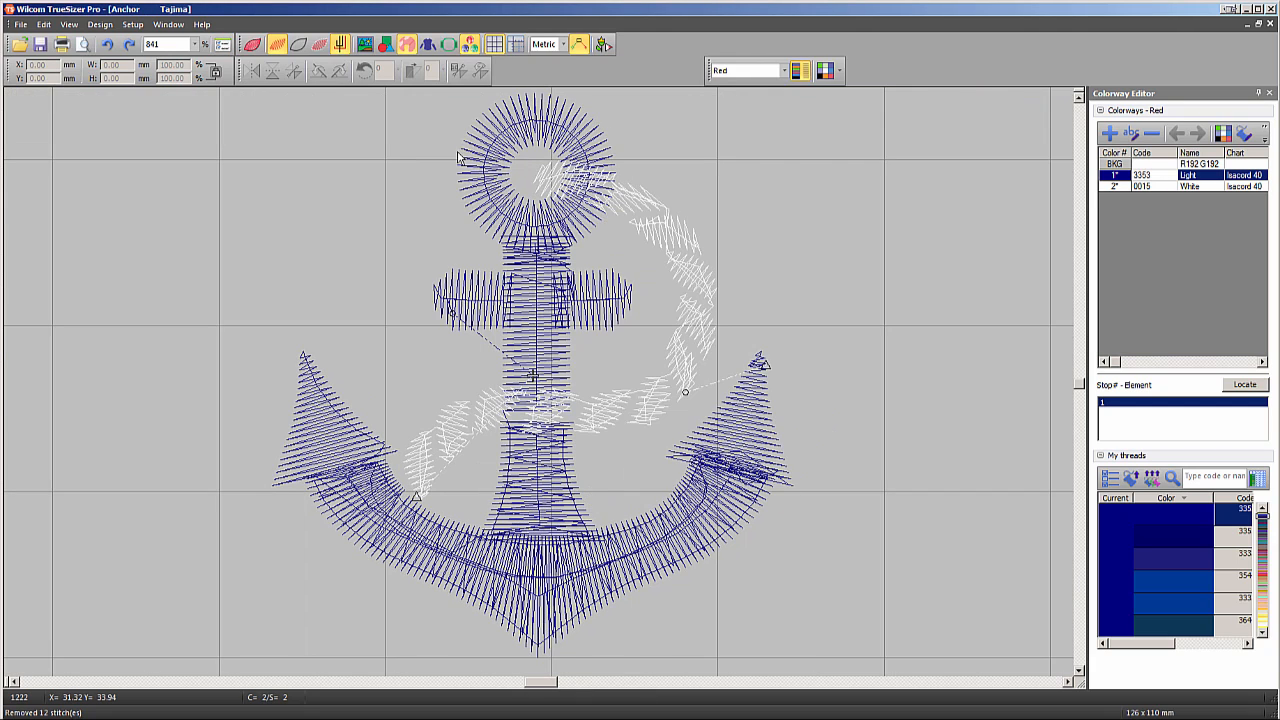
pyautogui.click(495, 45)
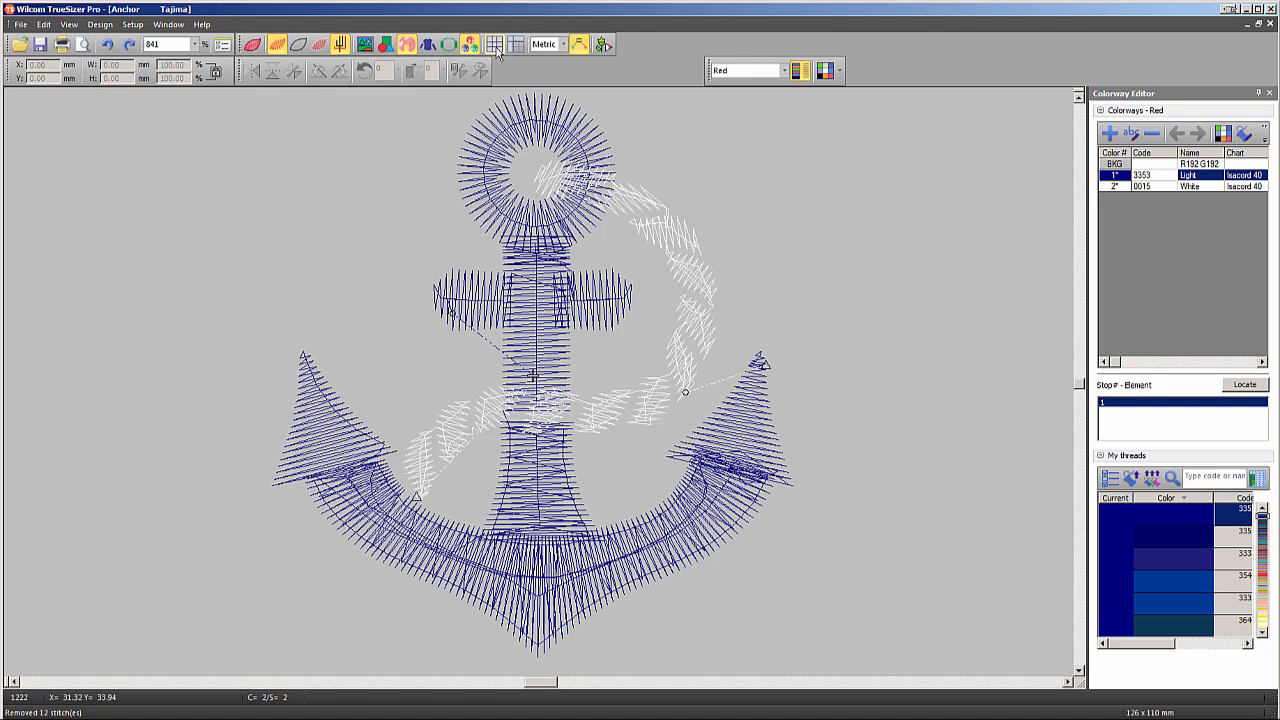
pyautogui.click(495, 45)
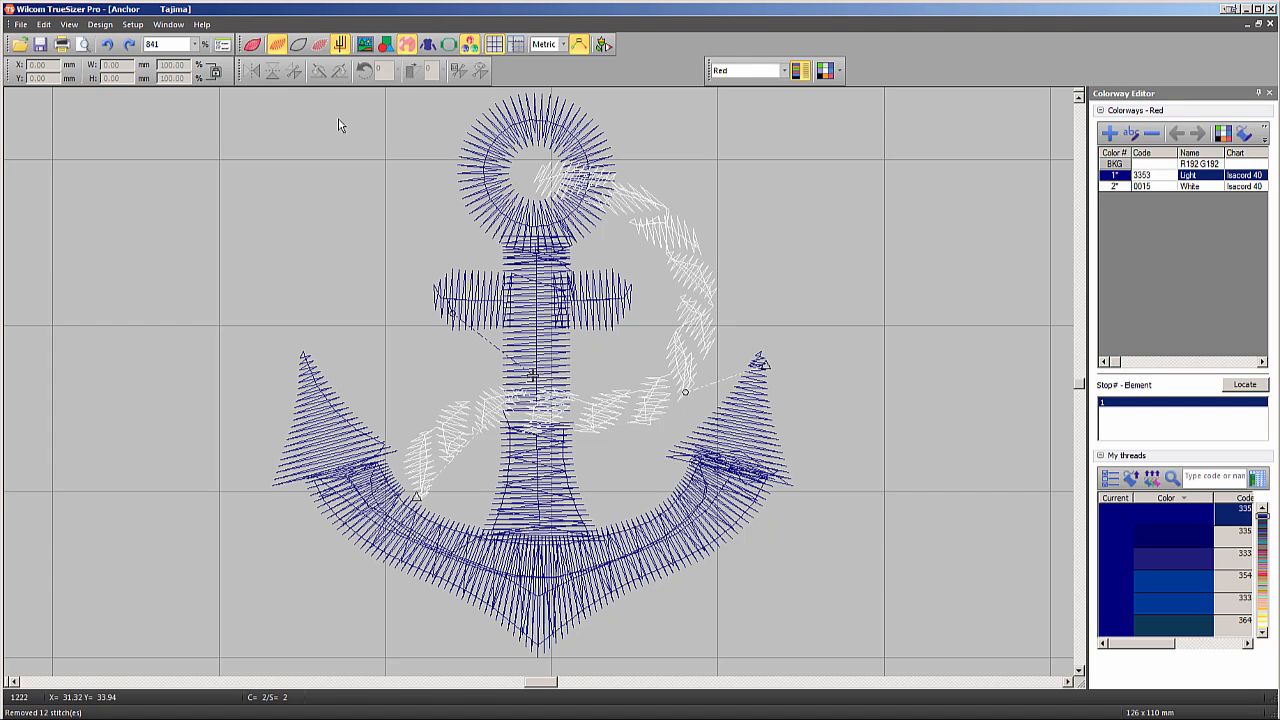
# Add the A-S-S 300 x 250 mm and Barudan 330 x 278 mm hoops to the My Hoops list.
pyautogui.click(224, 45)
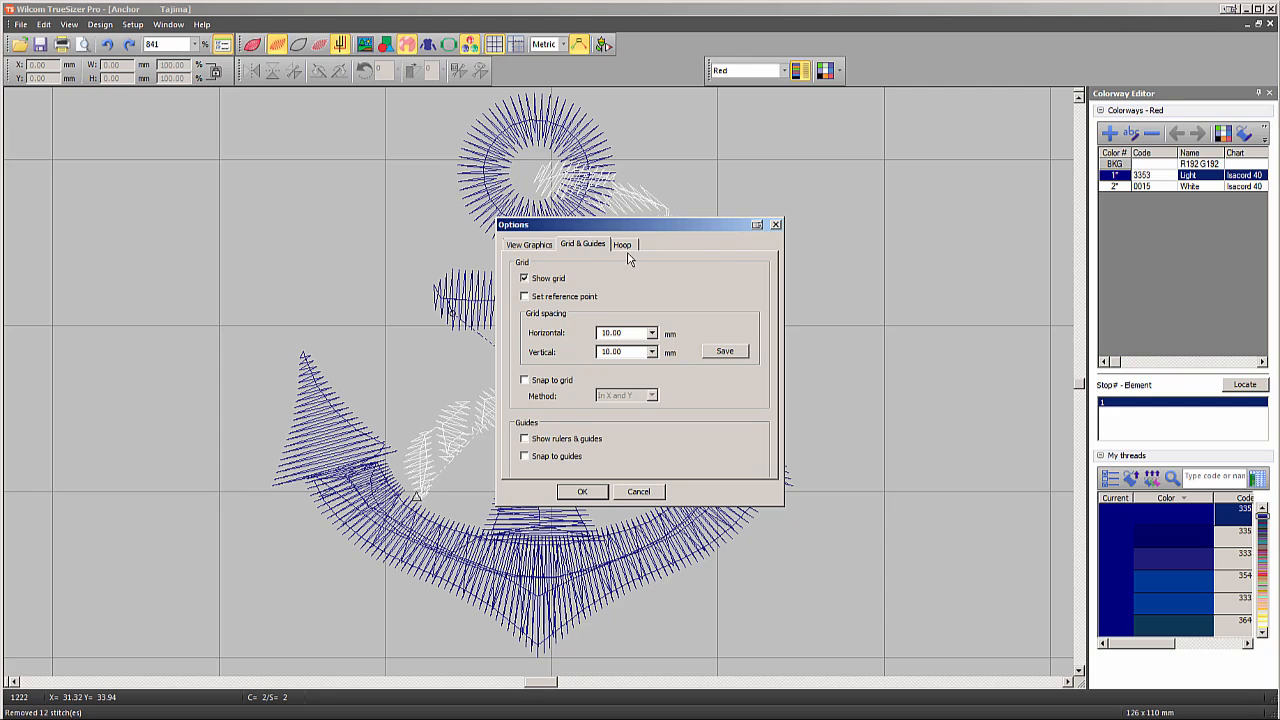
pyautogui.click(623, 245)
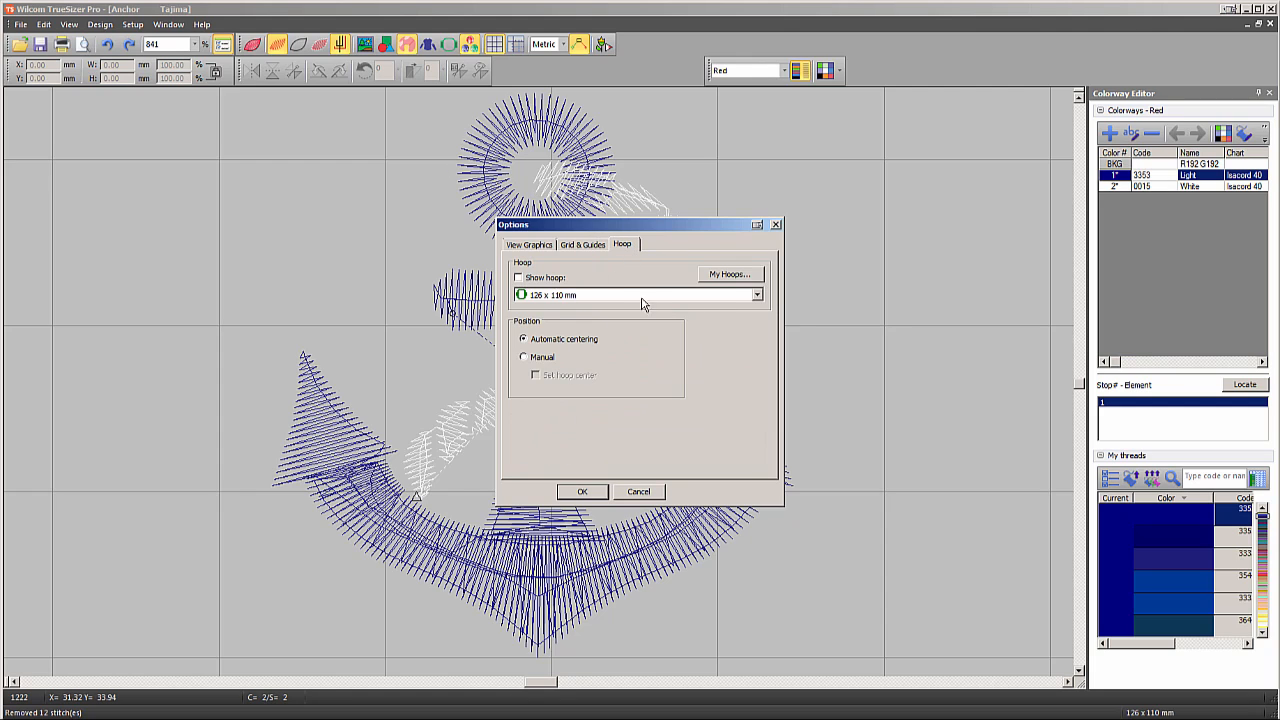
pyautogui.click(720, 278)
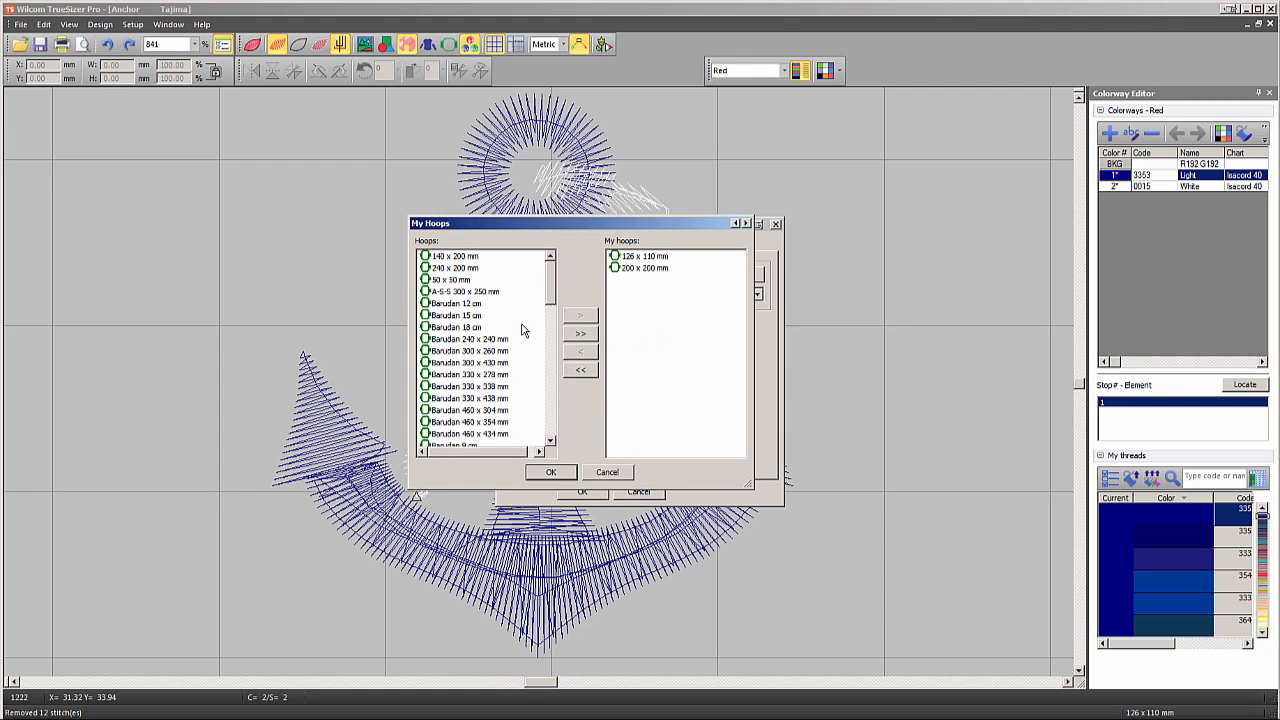
pyautogui.click(483, 292)
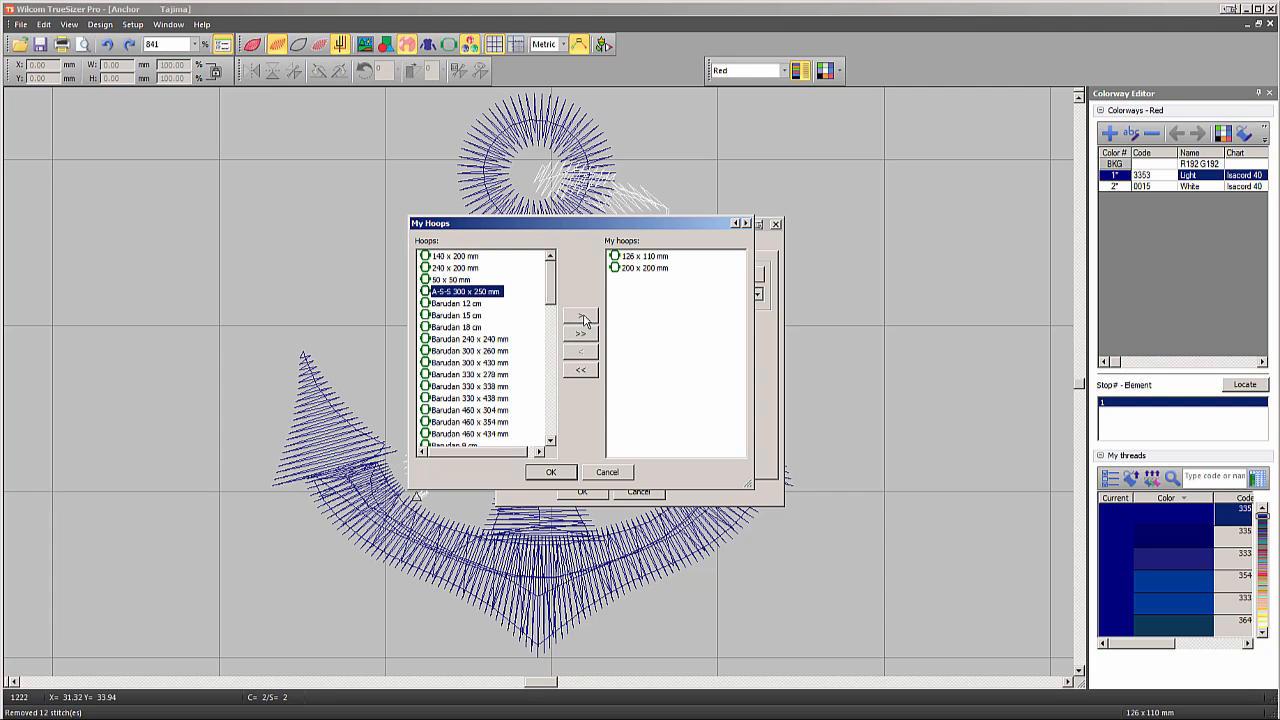
pyautogui.click(581, 316)
pyautogui.click(581, 316)
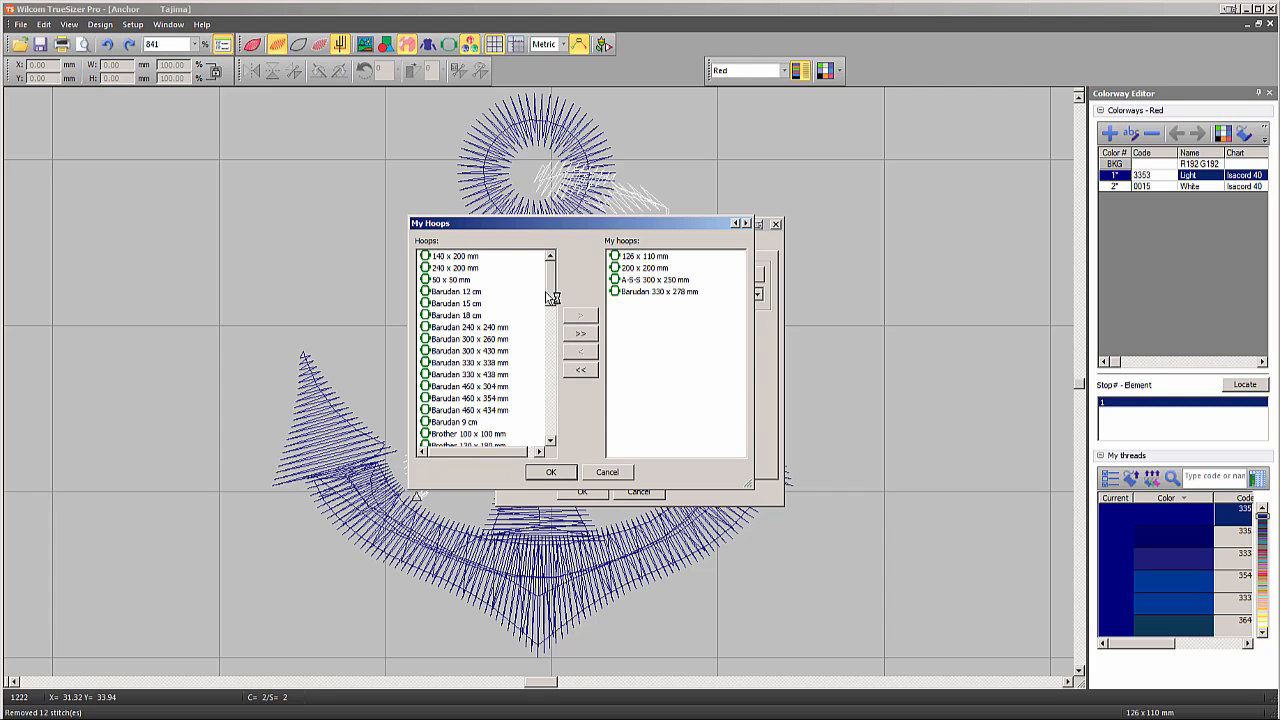
# Add the Tajima 9 cm hoop to the My Hoops list and apply the hoop options.
pyautogui.moveTo(551, 295); pyautogui.dragTo(519, 437)
pyautogui.click(460, 435)
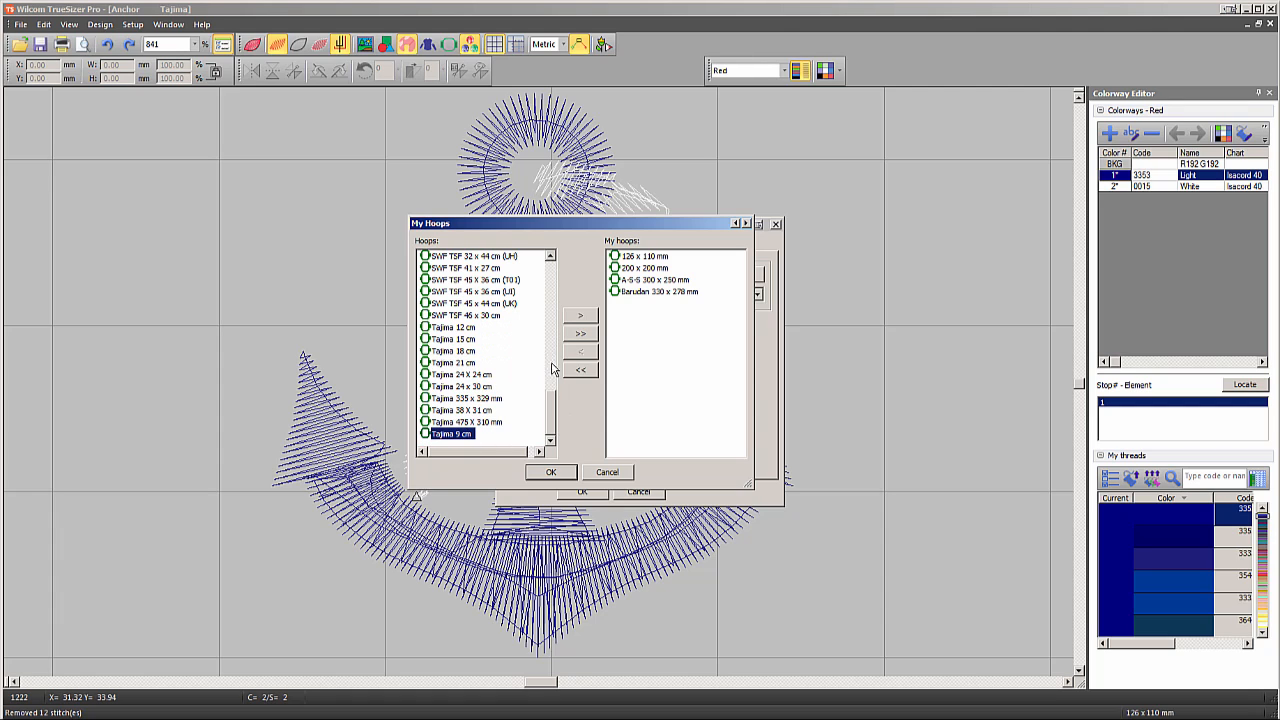
pyautogui.click(580, 316)
pyautogui.click(551, 472)
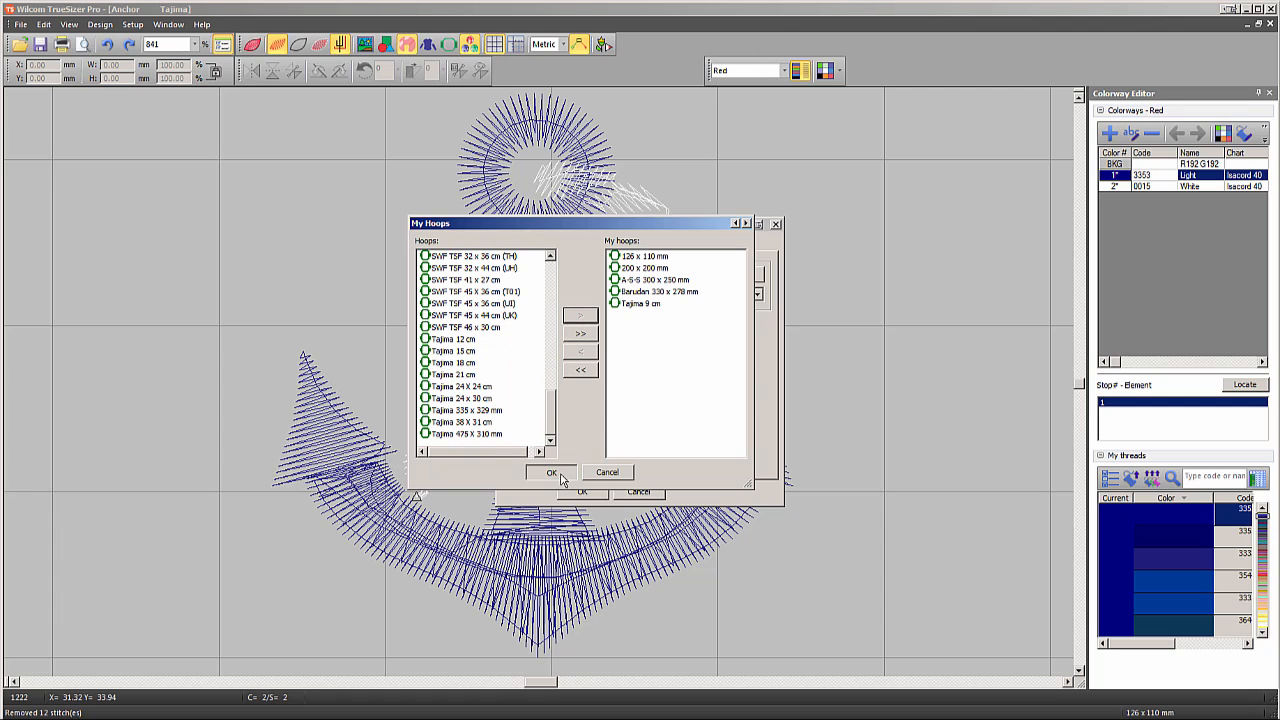
pyautogui.click(583, 491)
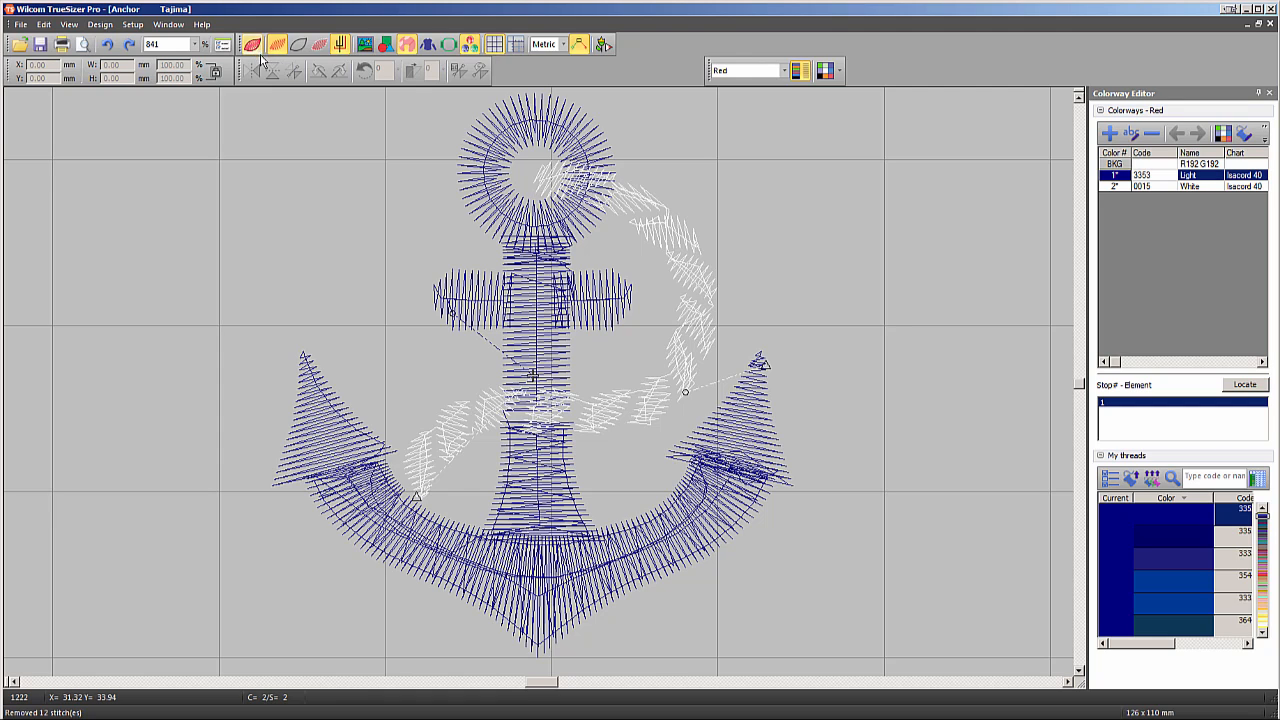
# Preview the anchor in TrueView, turn it off and display only the design's outlines.
pyautogui.click(254, 47)
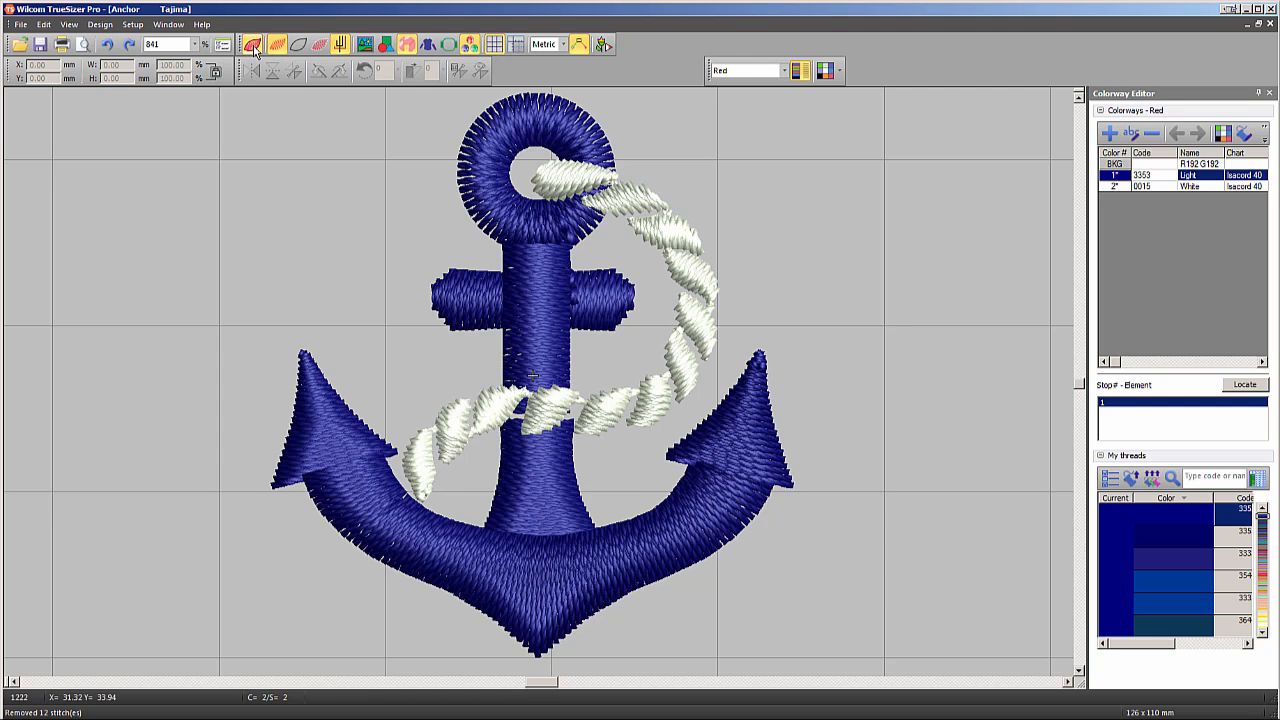
pyautogui.click(254, 47)
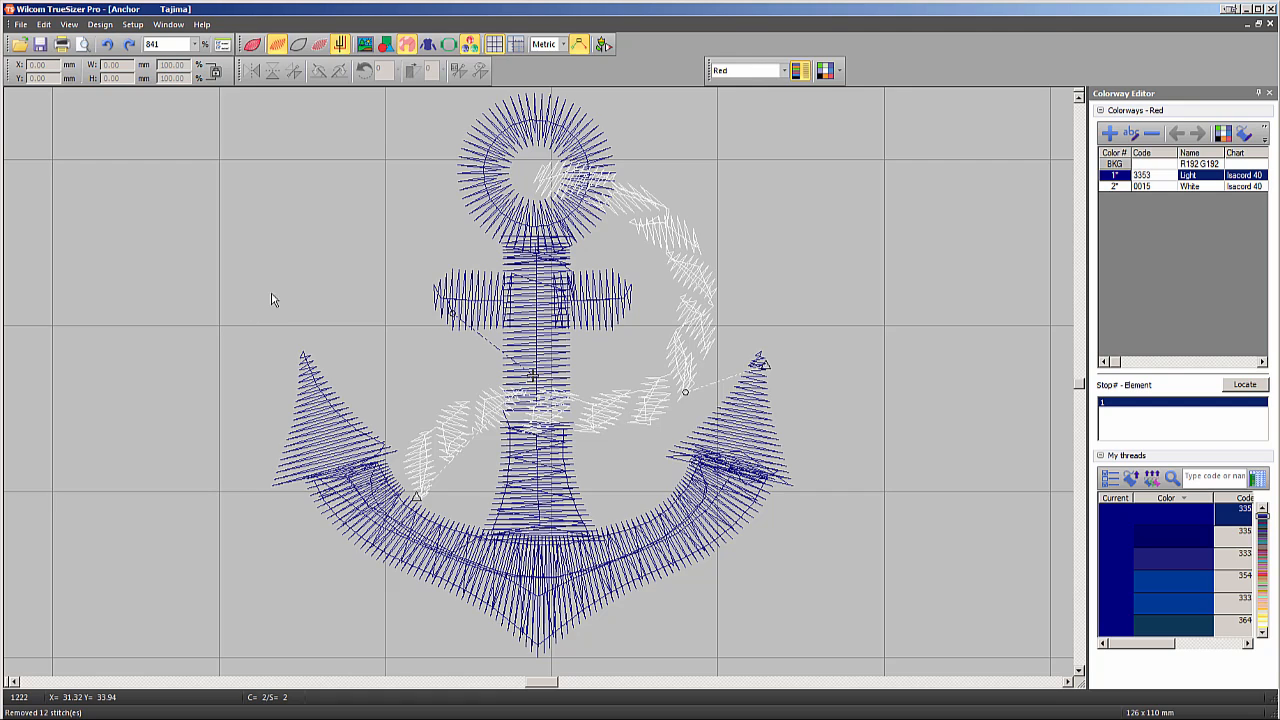
pyautogui.press('s')
pyautogui.press('s')
pyautogui.press('s')
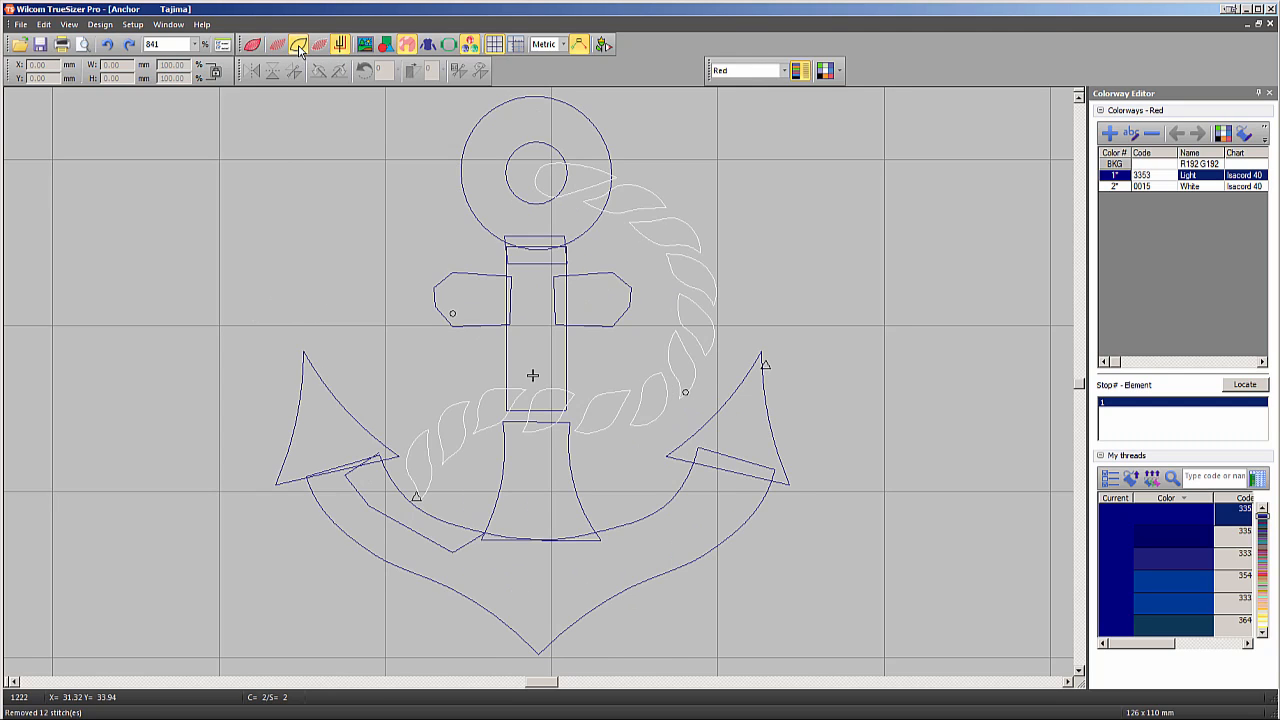
# View the needle points alone, and display the anchor's stitches together with its outlines.
pyautogui.click(299, 46)
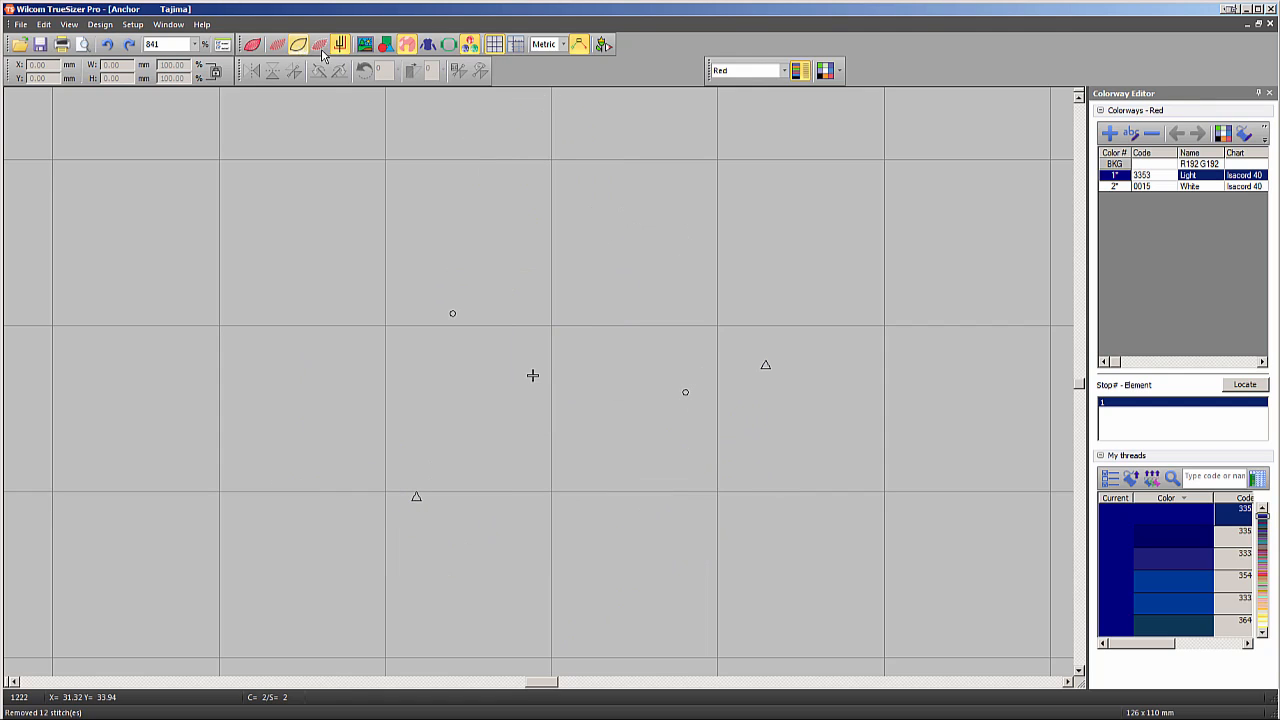
pyautogui.click(320, 46)
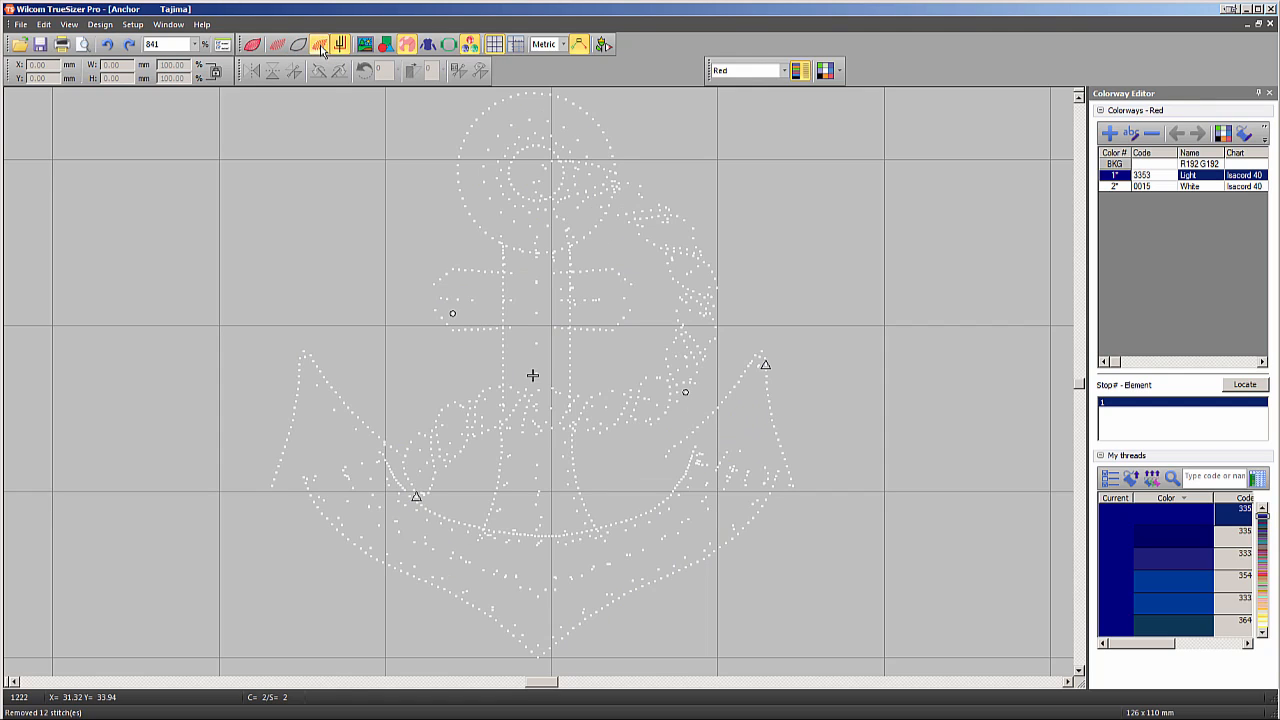
pyautogui.click(320, 46)
pyautogui.click(277, 46)
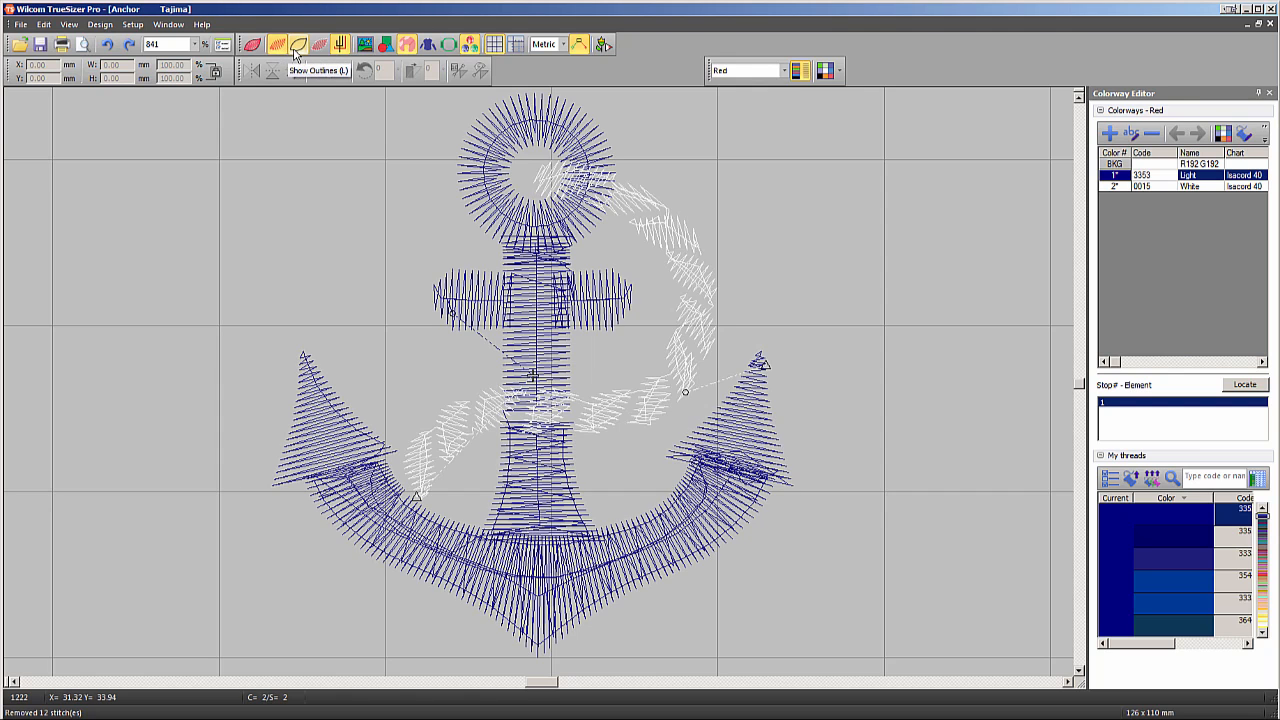
pyautogui.click(295, 49)
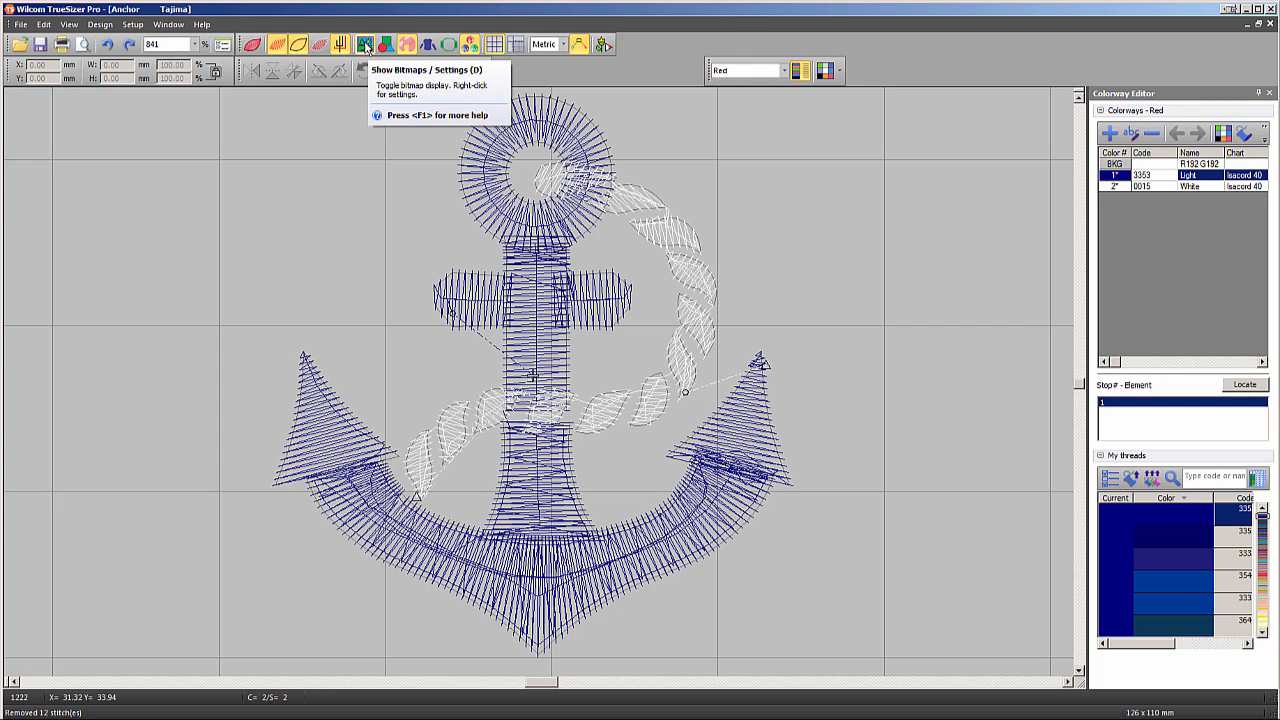
# Show a background image using the Ladies T-Shirt LadyFit (Front) product, color it yellow and apply the settings.
pyautogui.rightClick(428, 50)
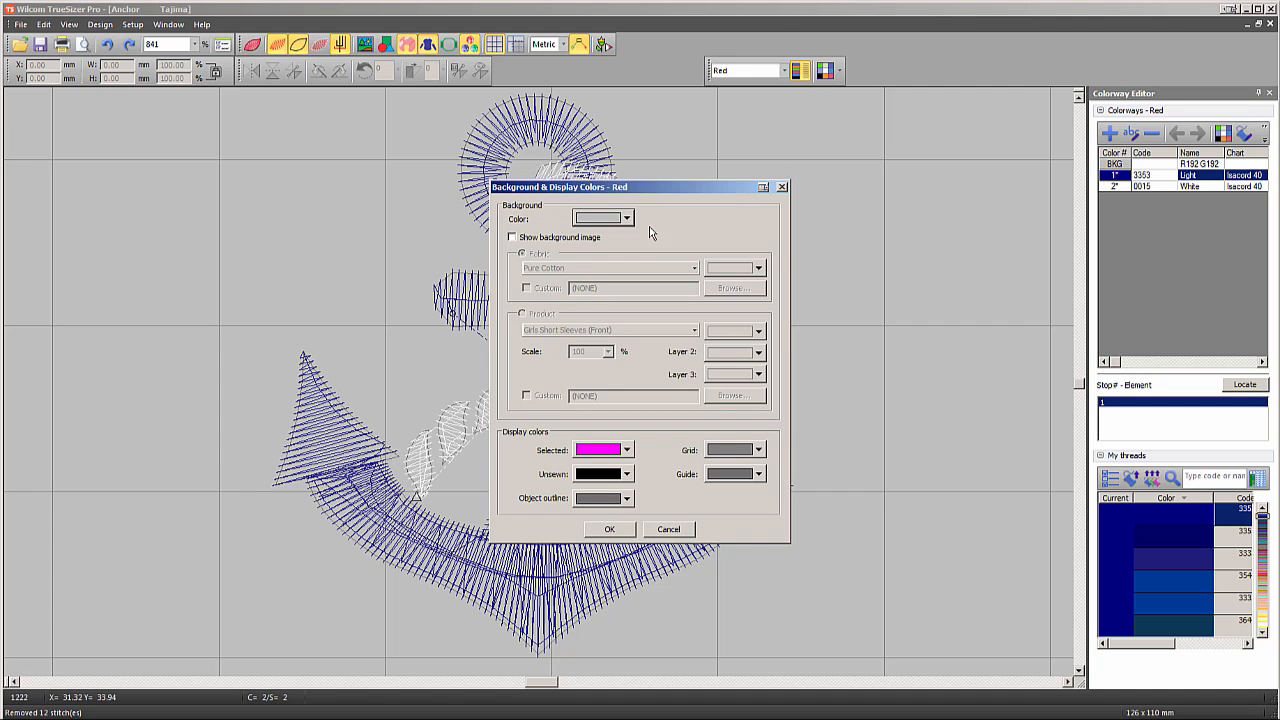
pyautogui.click(512, 239)
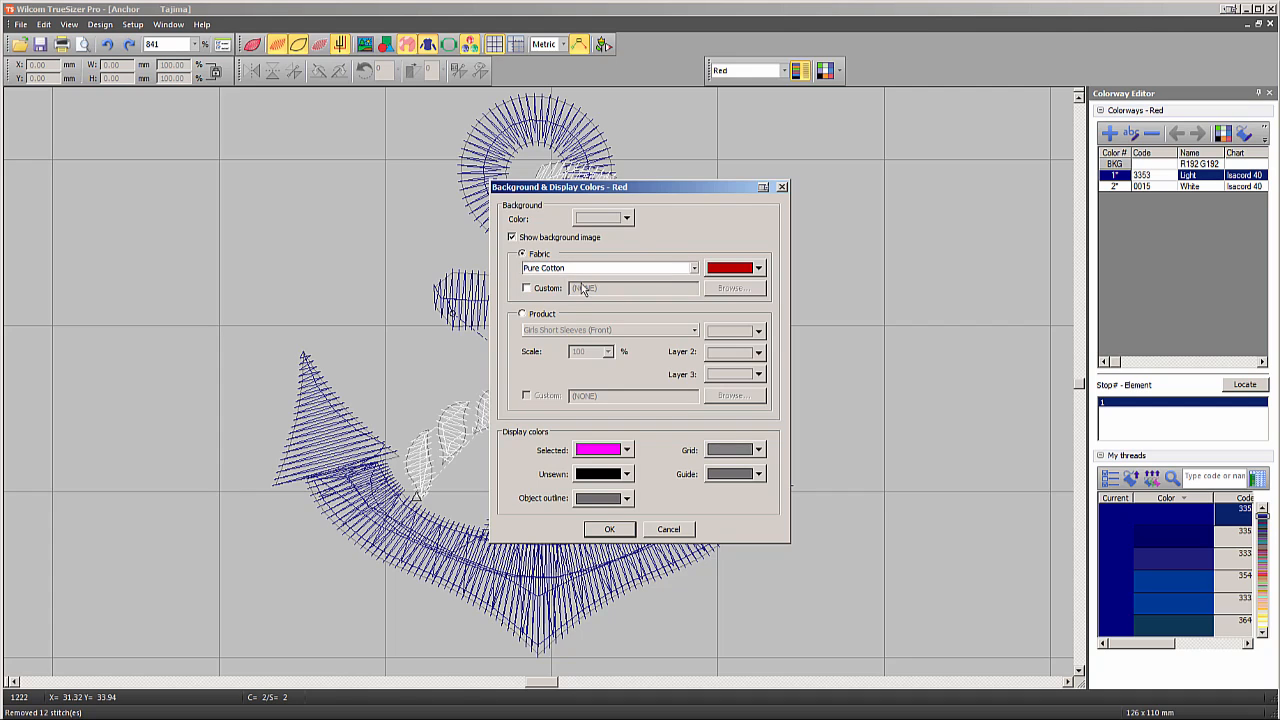
pyautogui.click(523, 316)
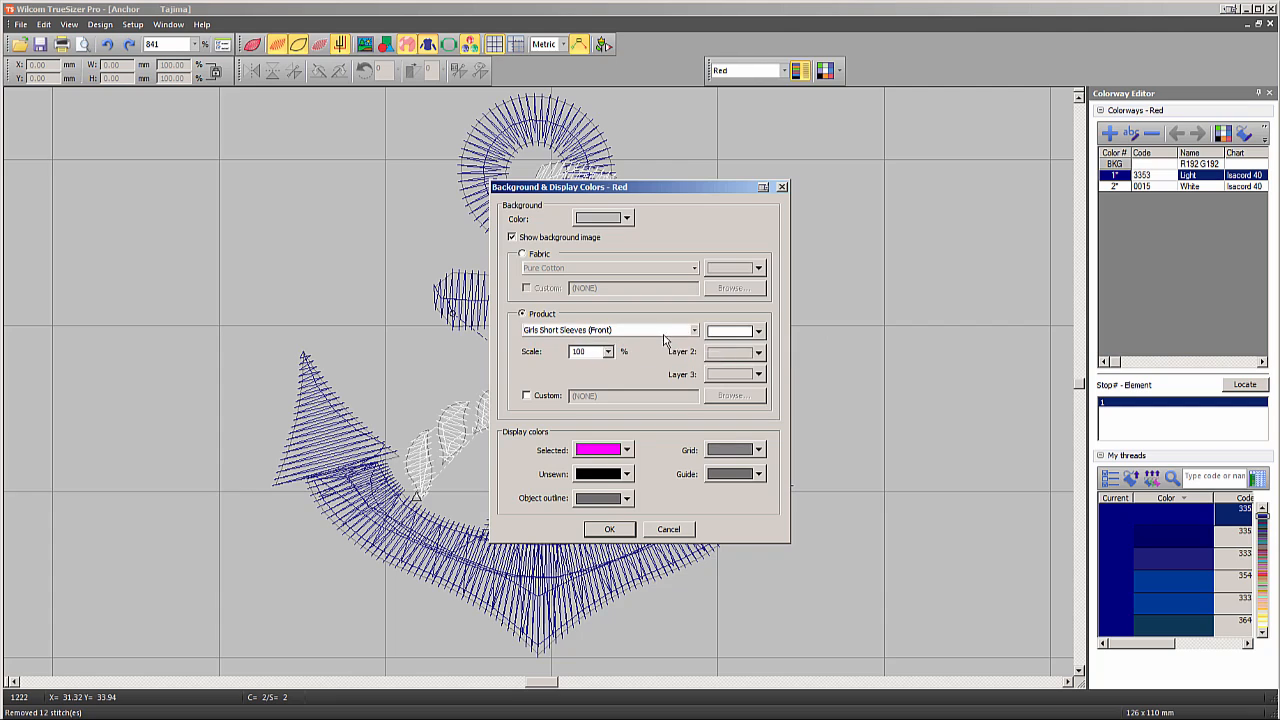
pyautogui.click(695, 332)
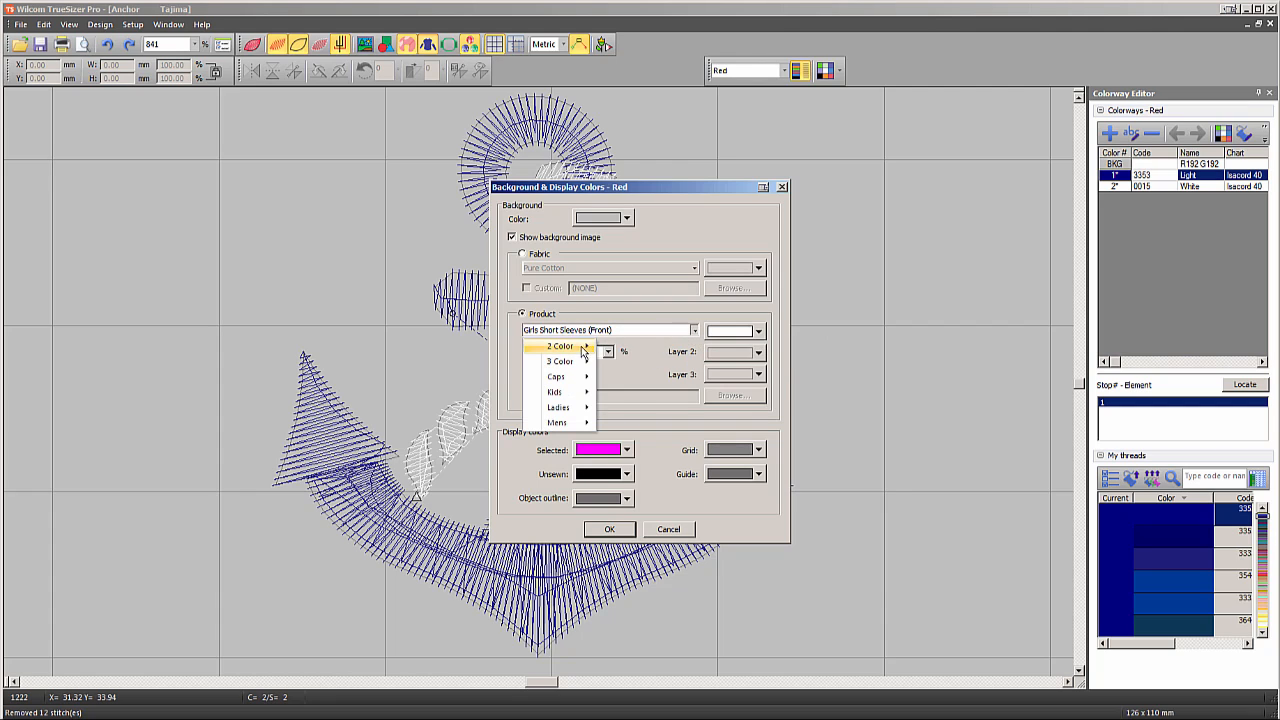
pyautogui.moveTo(578, 423)
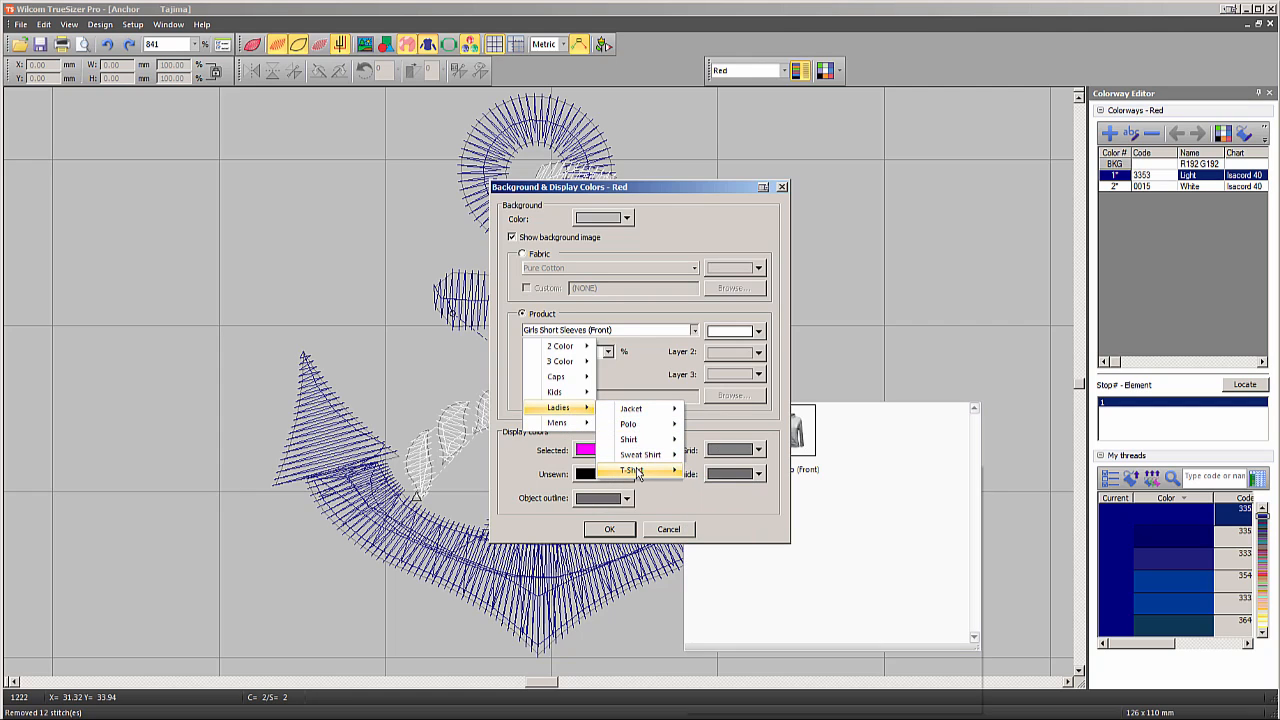
pyautogui.moveTo(637, 474)
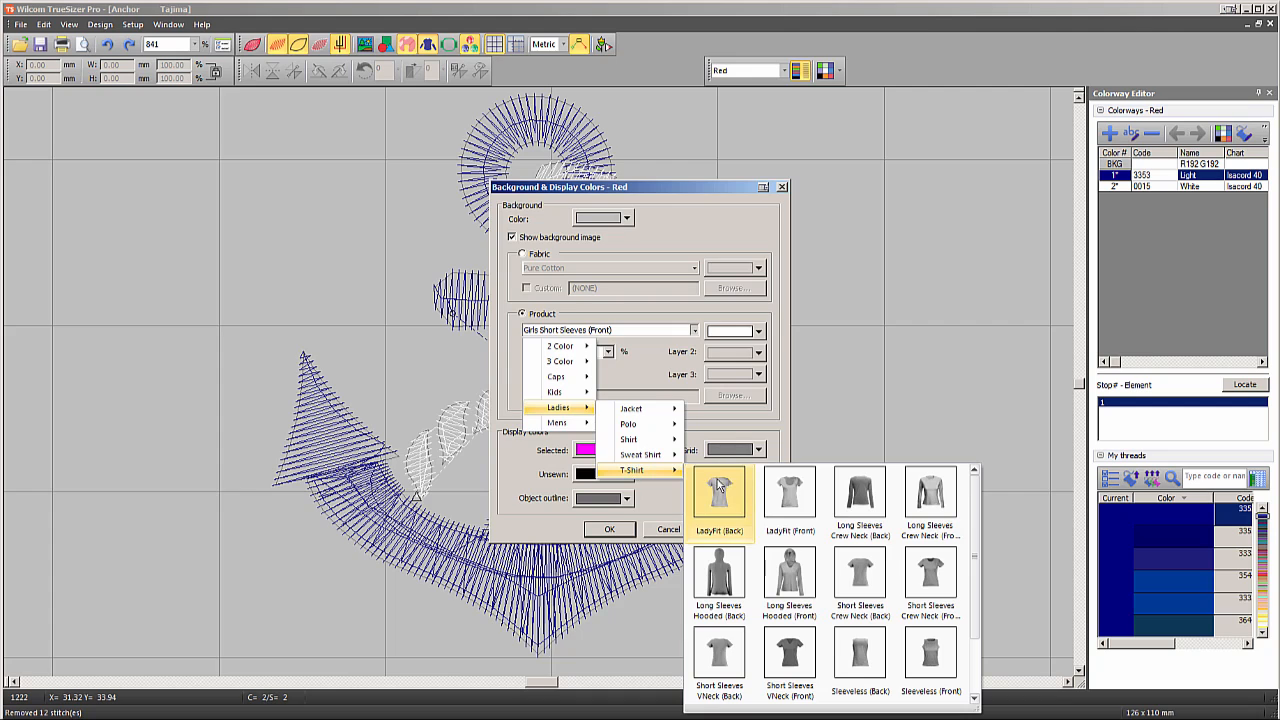
pyautogui.click(791, 499)
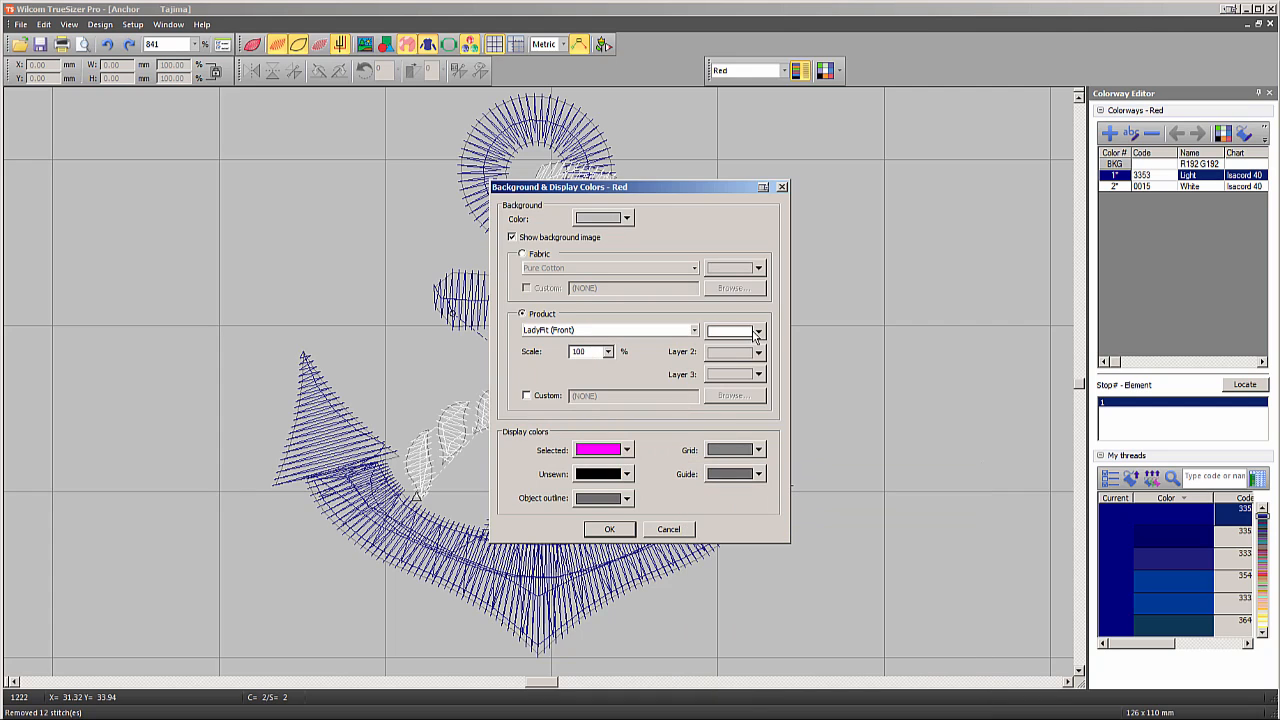
pyautogui.click(759, 333)
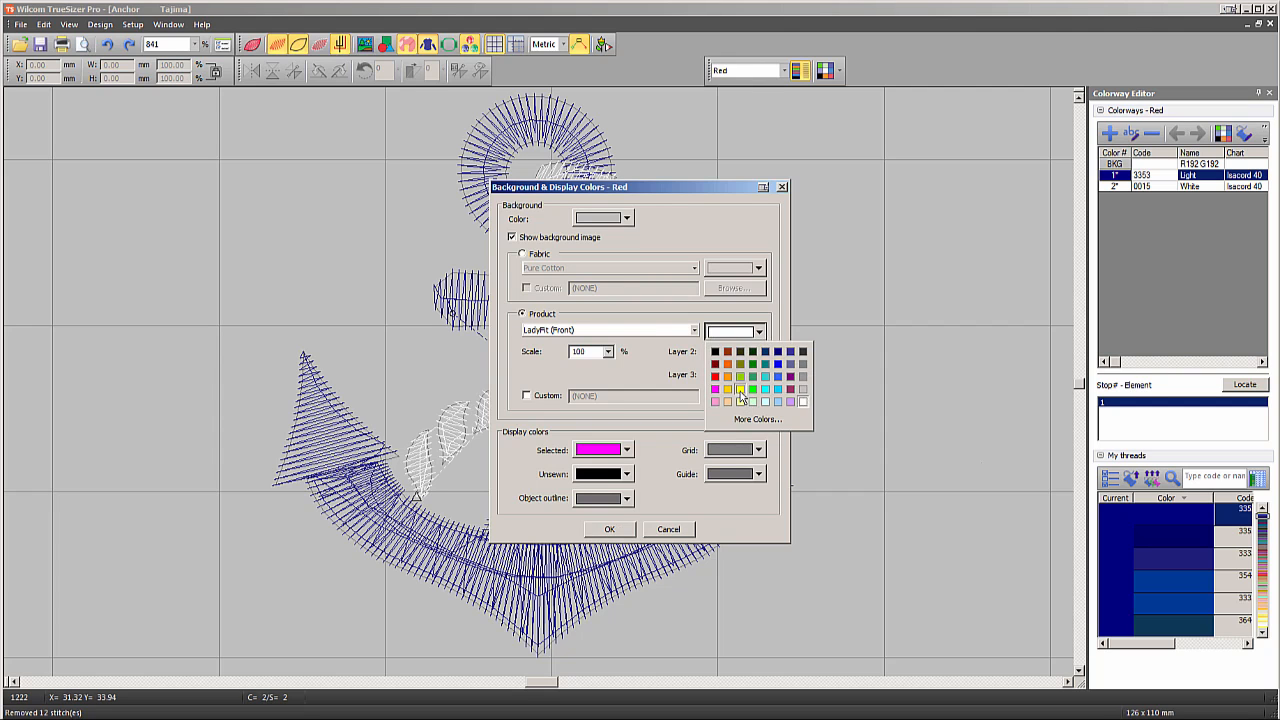
pyautogui.click(740, 390)
pyautogui.click(614, 529)
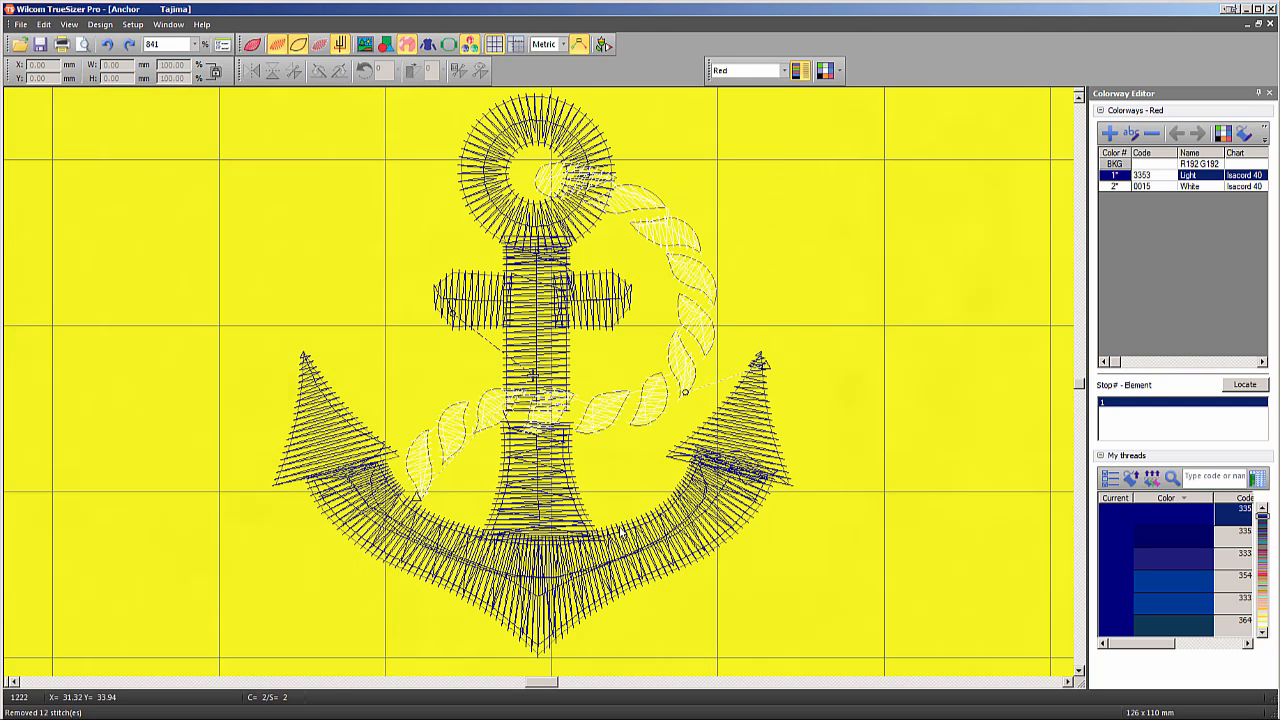
# Move the anchor to the middle of the T-shirt's chest and enlarge it to about 65 x 70 mm.
pyautogui.scroll(-8, 540, 387)
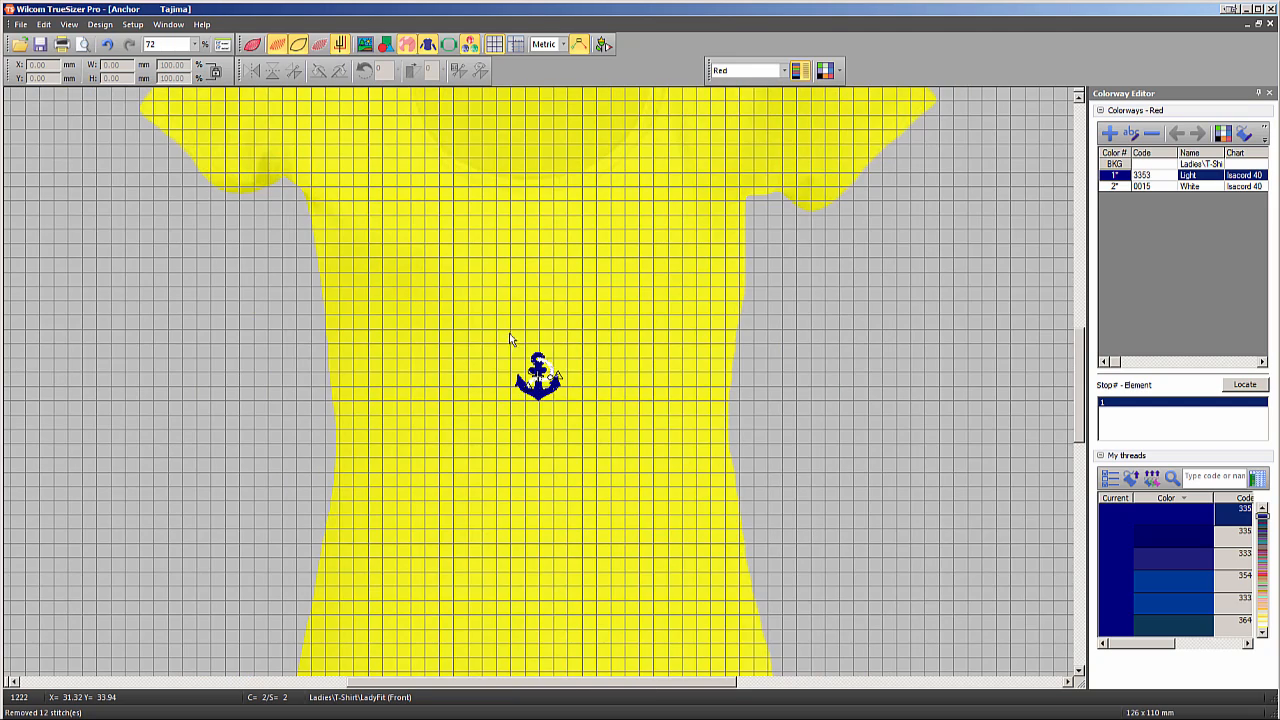
pyautogui.moveTo(499, 329); pyautogui.dragTo(614, 257)
pyautogui.scroll(-2, 538, 388)
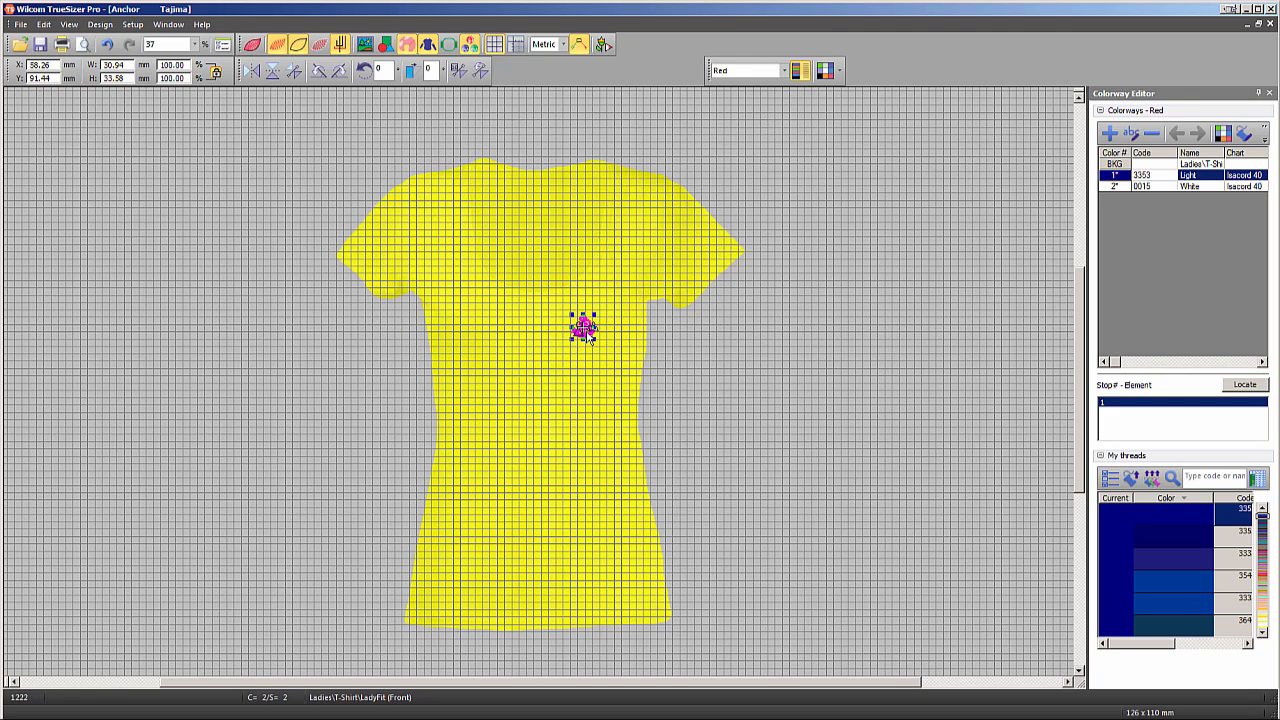
pyautogui.moveTo(589, 335); pyautogui.dragTo(540, 333)
pyautogui.moveTo(551, 341)
pyautogui.mouseDown()
pyautogui.moveTo(593, 385)
pyautogui.moveTo(582, 345)
pyautogui.moveTo(562, 352)
pyautogui.moveTo(596, 374)
pyautogui.moveTo(587, 348)
pyautogui.moveTo(643, 411)
pyautogui.moveTo(612, 372)
pyautogui.moveTo(566, 356)
pyautogui.mouseUp()
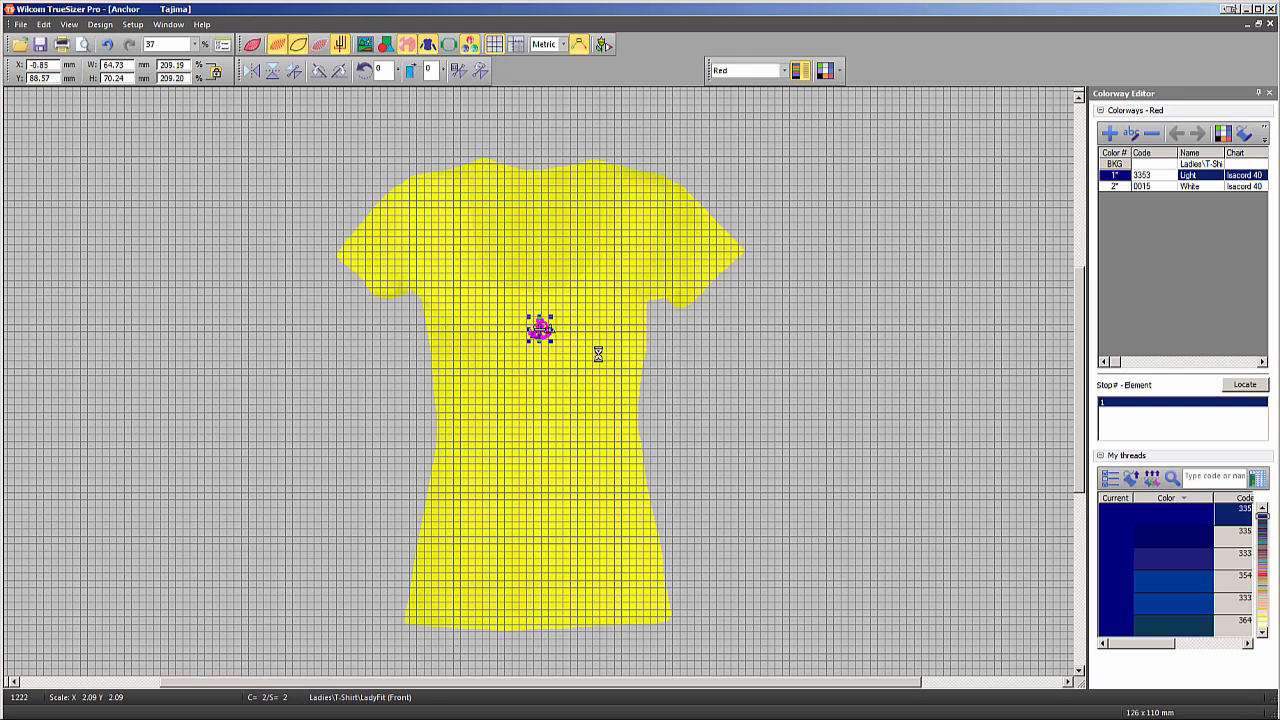
# Turn off the background image in the background and display color settings.
pyautogui.click(428, 45)
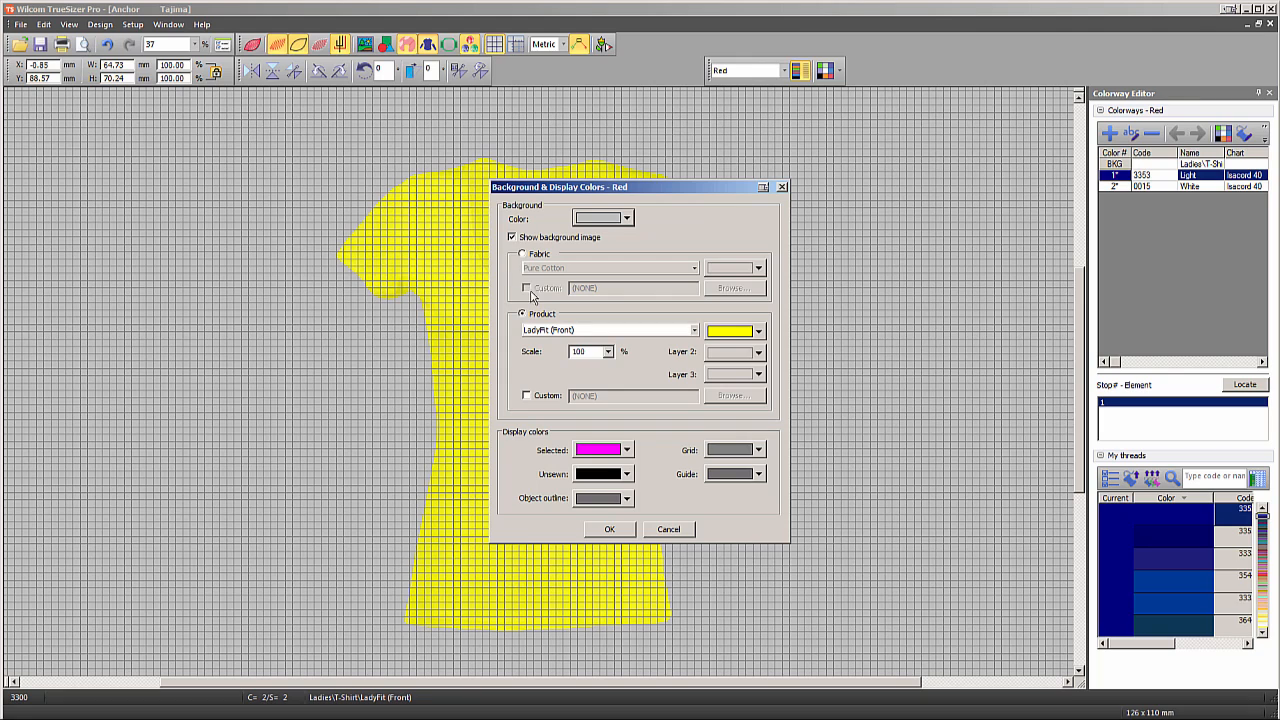
pyautogui.click(512, 238)
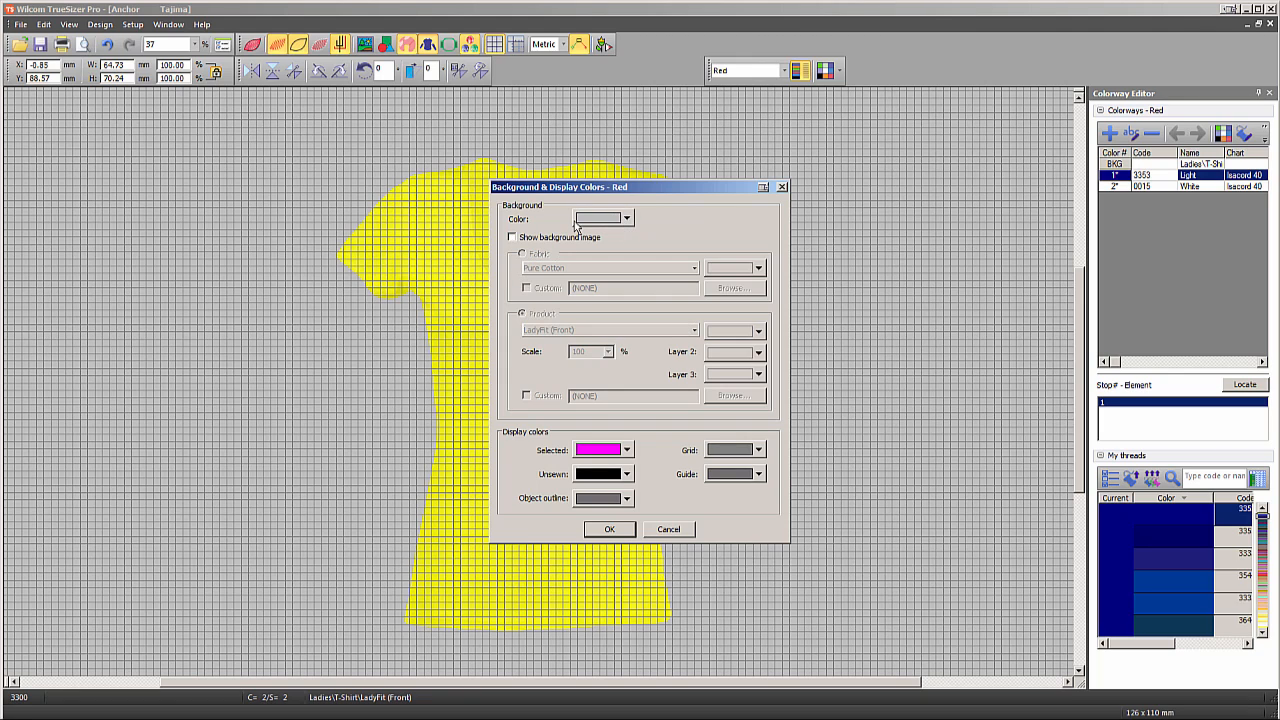
pyautogui.click(611, 527)
# Hide the grid and turn it back on through the grid and guides options.
pyautogui.scroll(3, 538, 380)
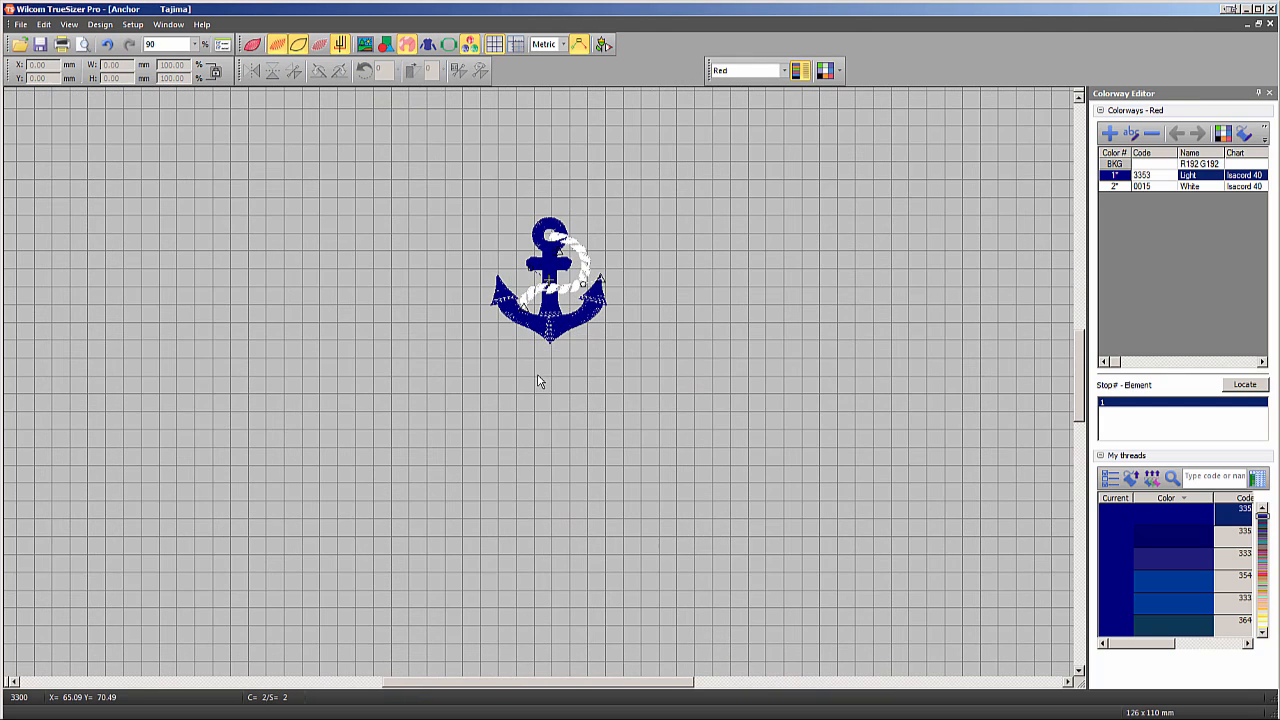
pyautogui.scroll(2, 539, 382)
pyautogui.scroll(-1, 539, 385)
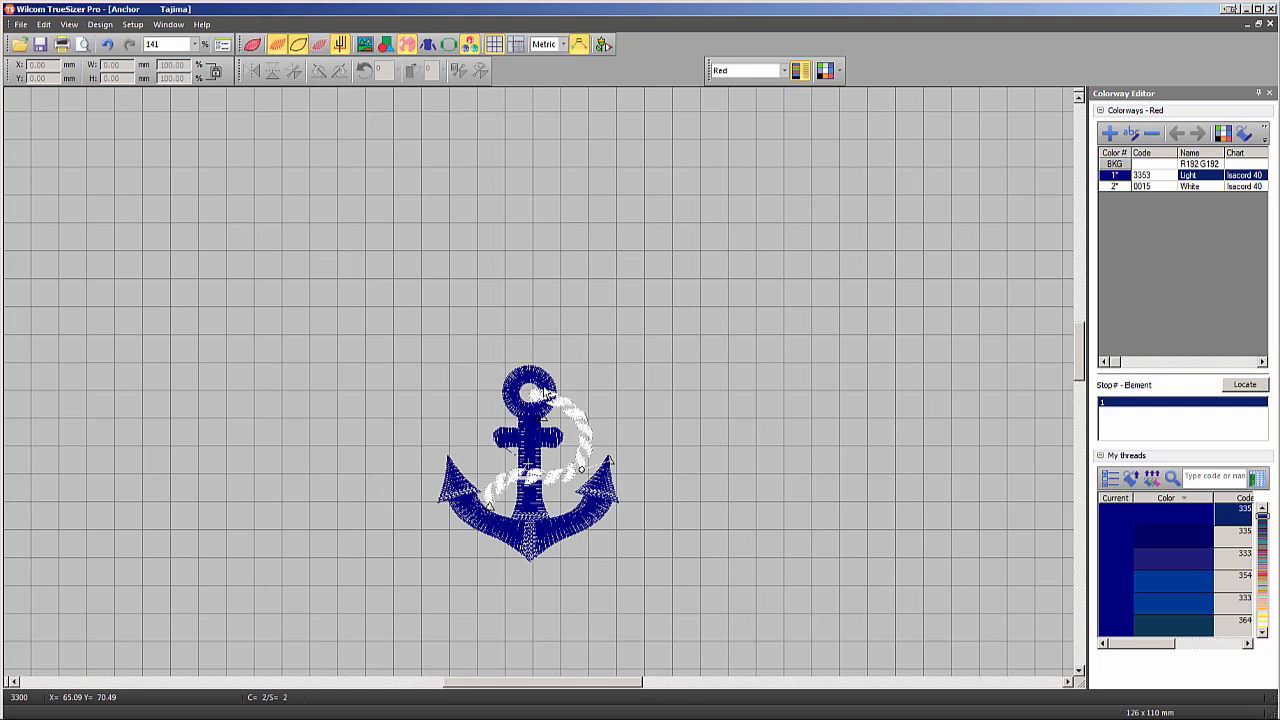
pyautogui.click(494, 45)
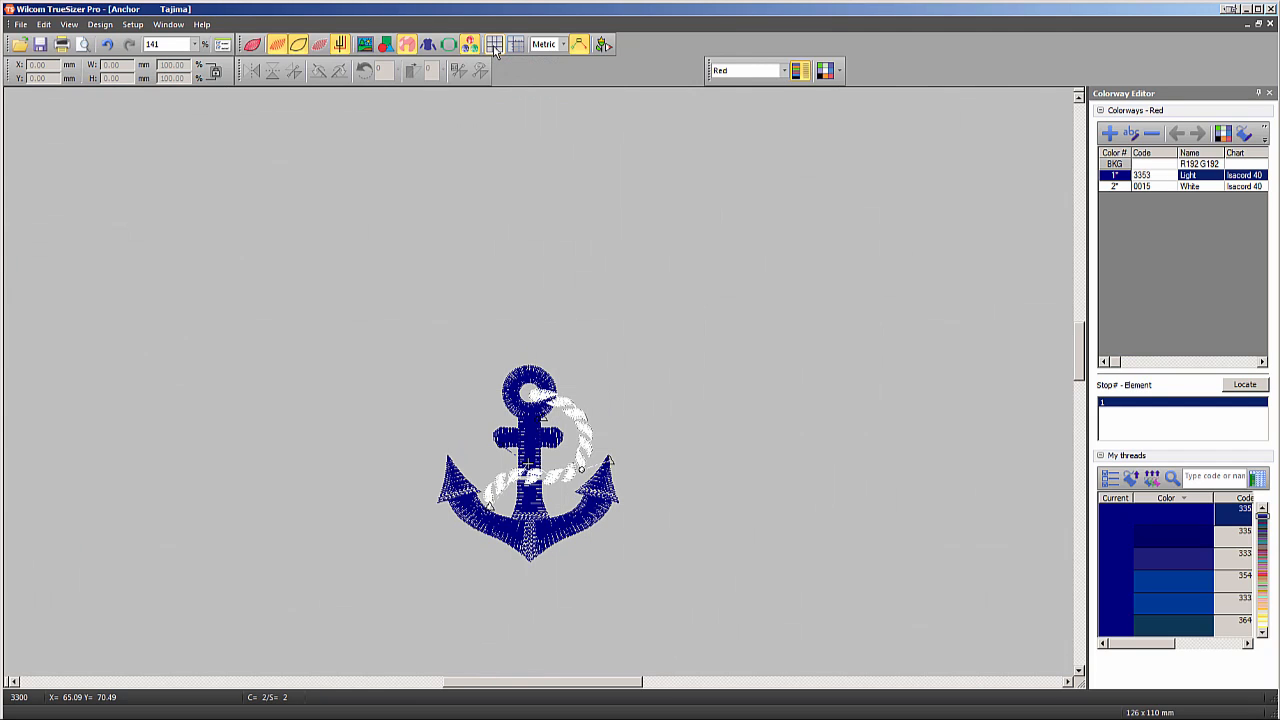
pyautogui.rightClick(494, 47)
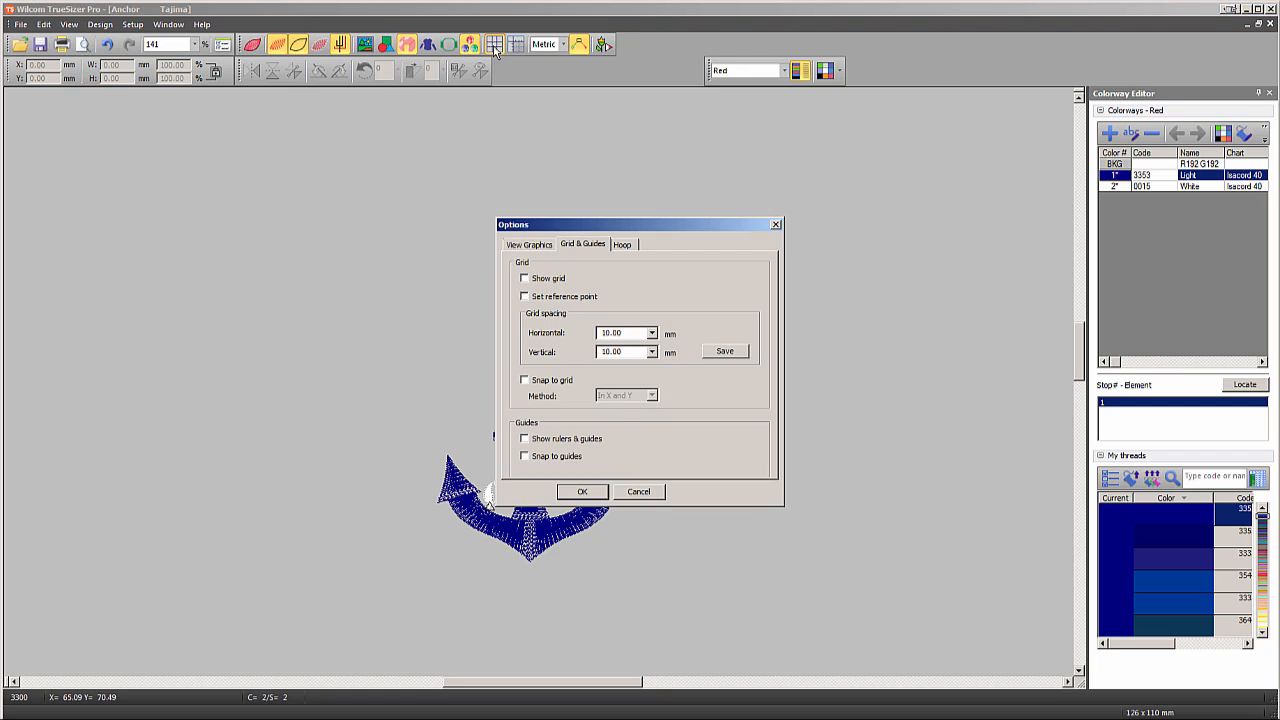
pyautogui.click(525, 279)
pyautogui.click(582, 492)
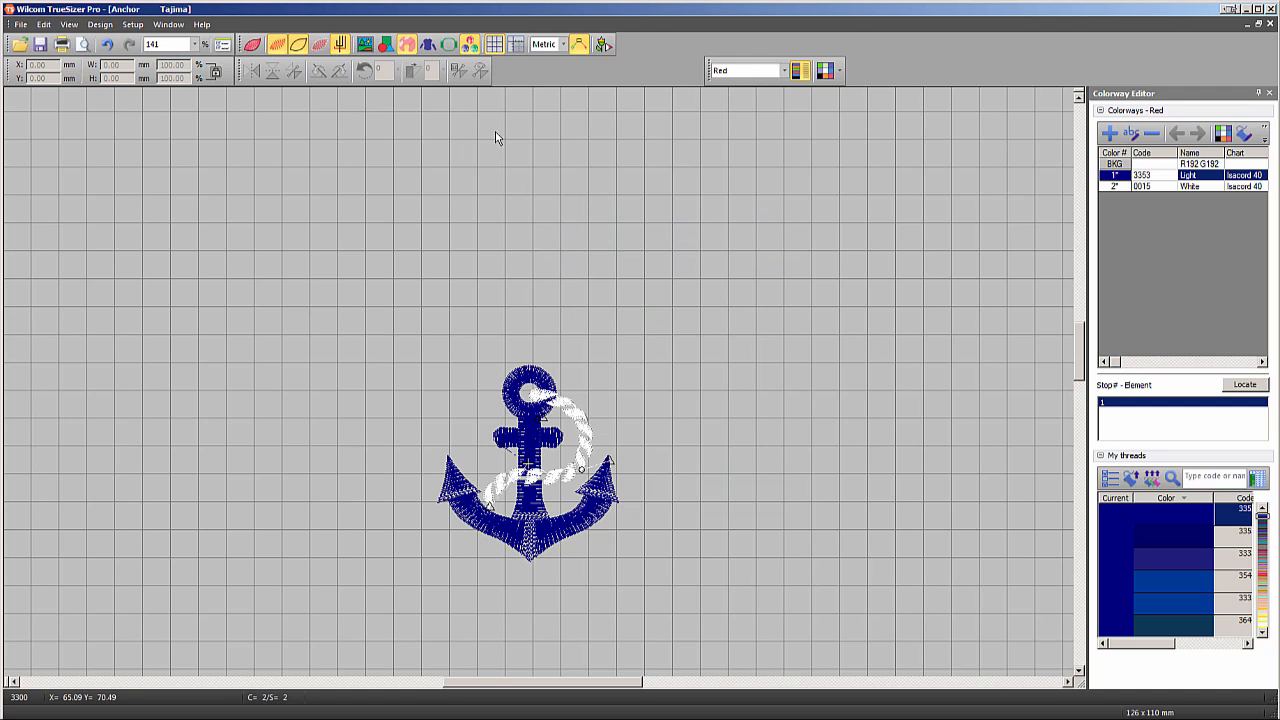
# Show the rulers and pull out guides: a horizontal one at about 57 mm and a temporary vertical one.
pyautogui.click(515, 45)
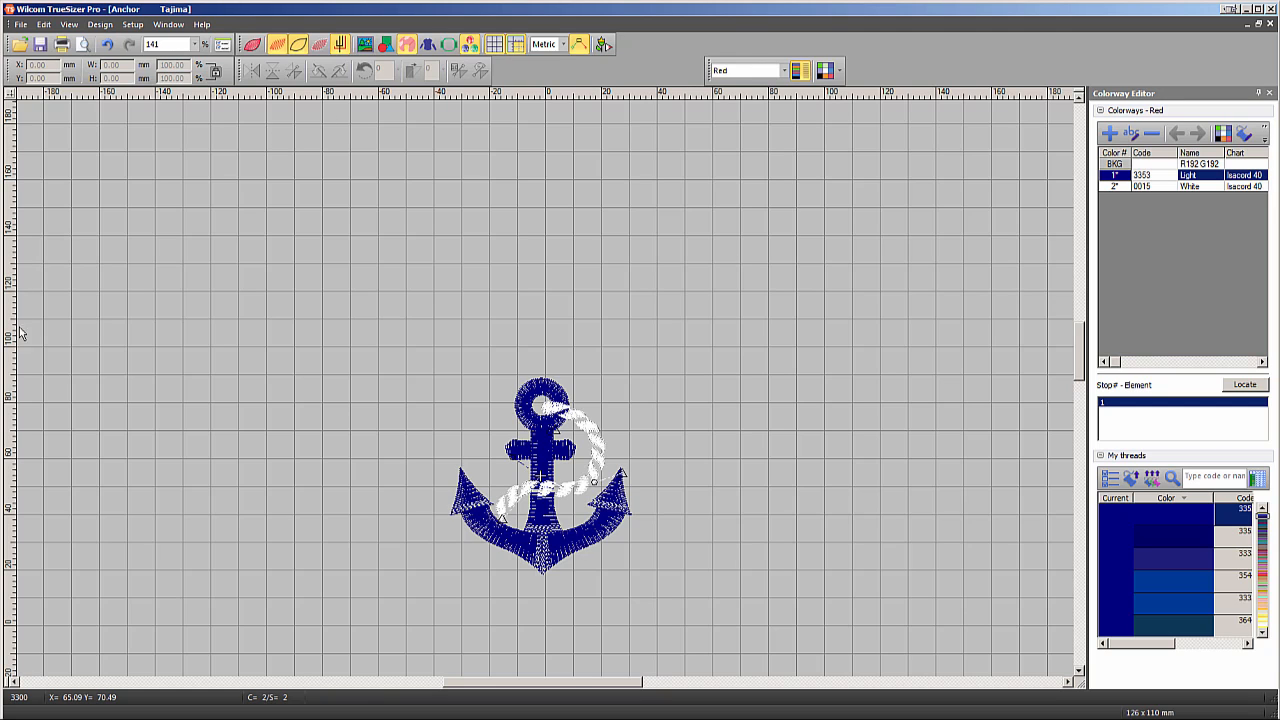
pyautogui.moveTo(13, 370); pyautogui.dragTo(21, 472)
pyautogui.moveTo(525, 96)
pyautogui.mouseDown()
pyautogui.moveTo(543, 100)
pyautogui.moveTo(443, 126)
pyautogui.moveTo(445, 145)
pyautogui.mouseUp()
pyautogui.moveTo(440, 97); pyautogui.dragTo(460, 75)
# Set the horizontal guide's position to 55 mm.
pyautogui.doubleClick(14, 470)
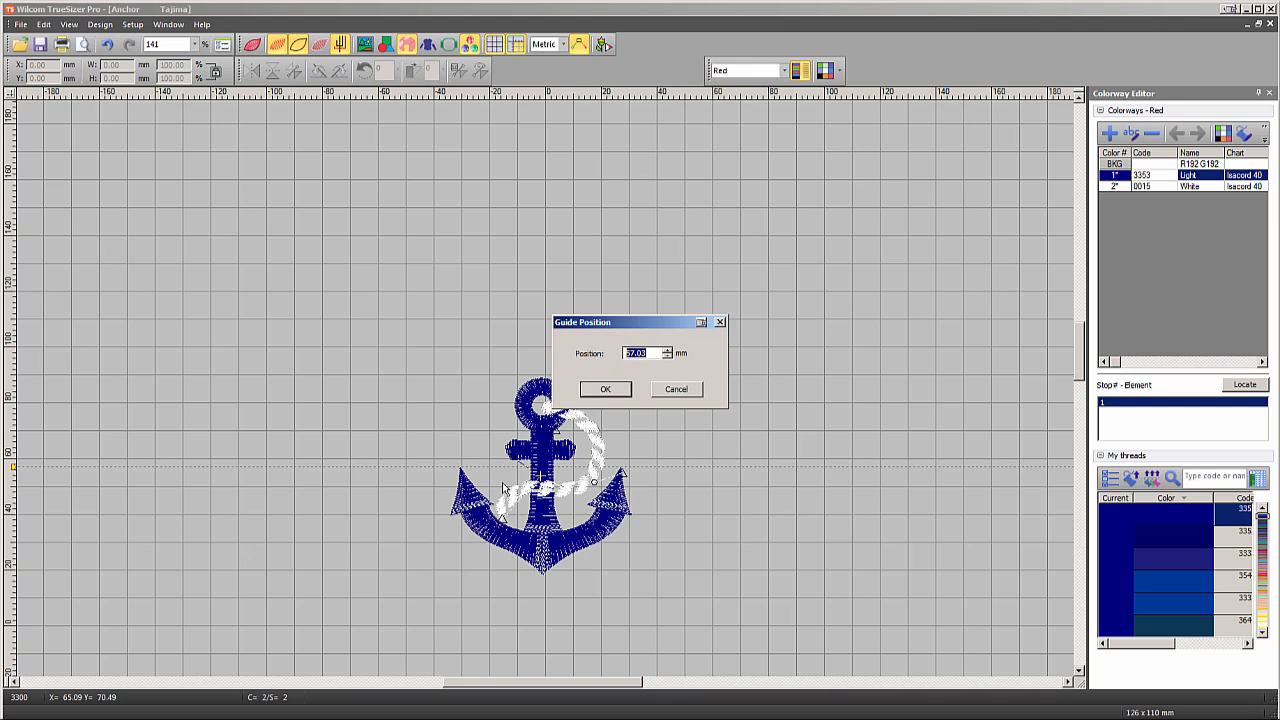
pyautogui.write('55')
pyautogui.press('Return')
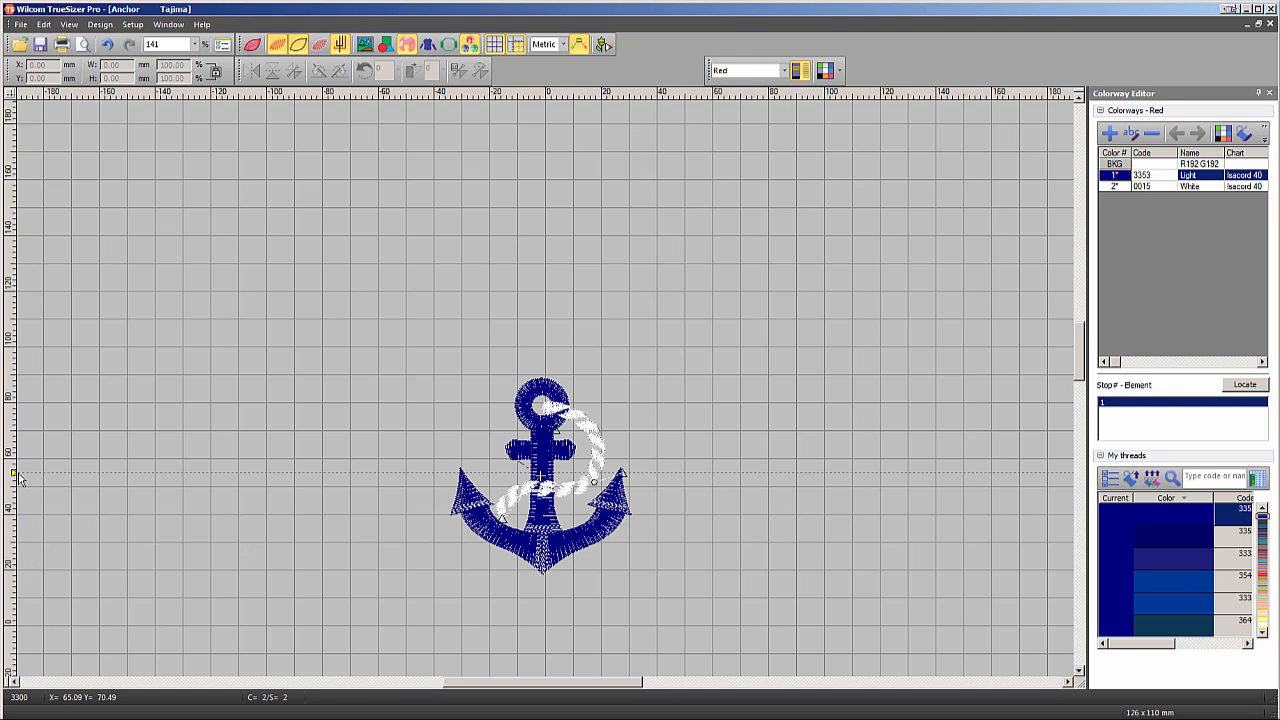
# In Slow Redraw, set the start to stitch 1059 and play the anchor's stitching at 38 stitches per second.
pyautogui.click(603, 45)
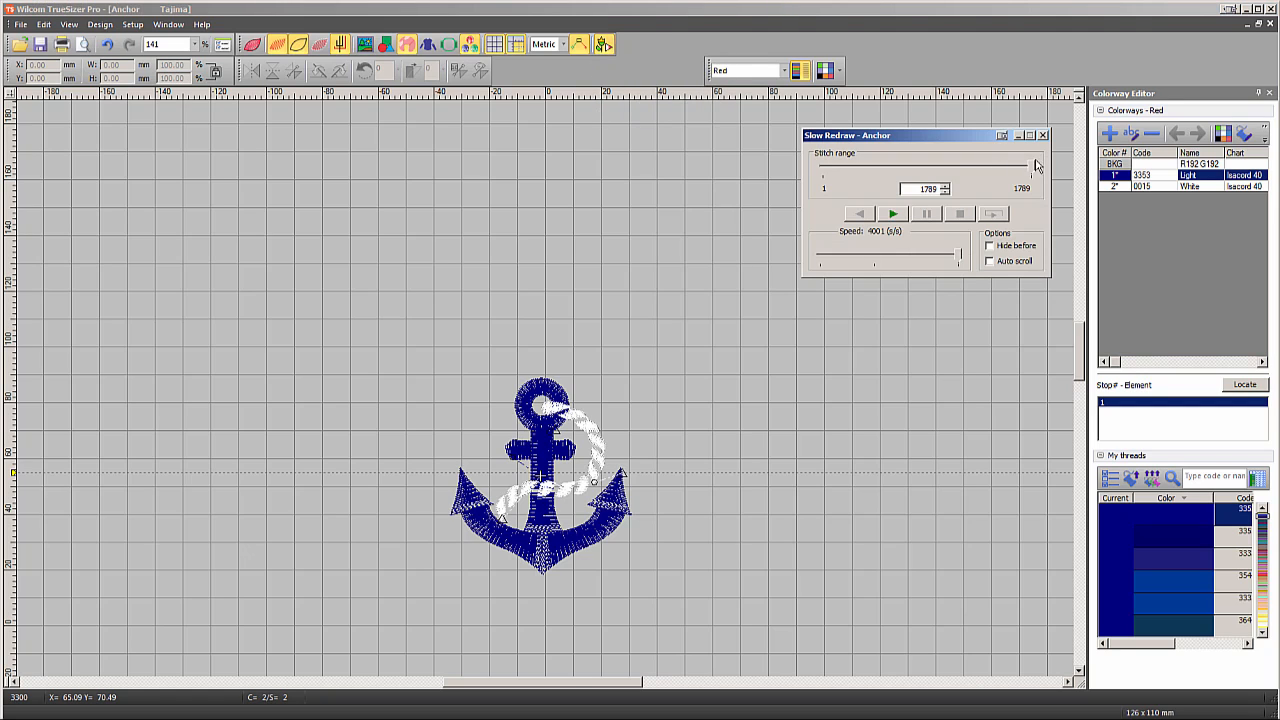
pyautogui.moveTo(1036, 166); pyautogui.dragTo(949, 174)
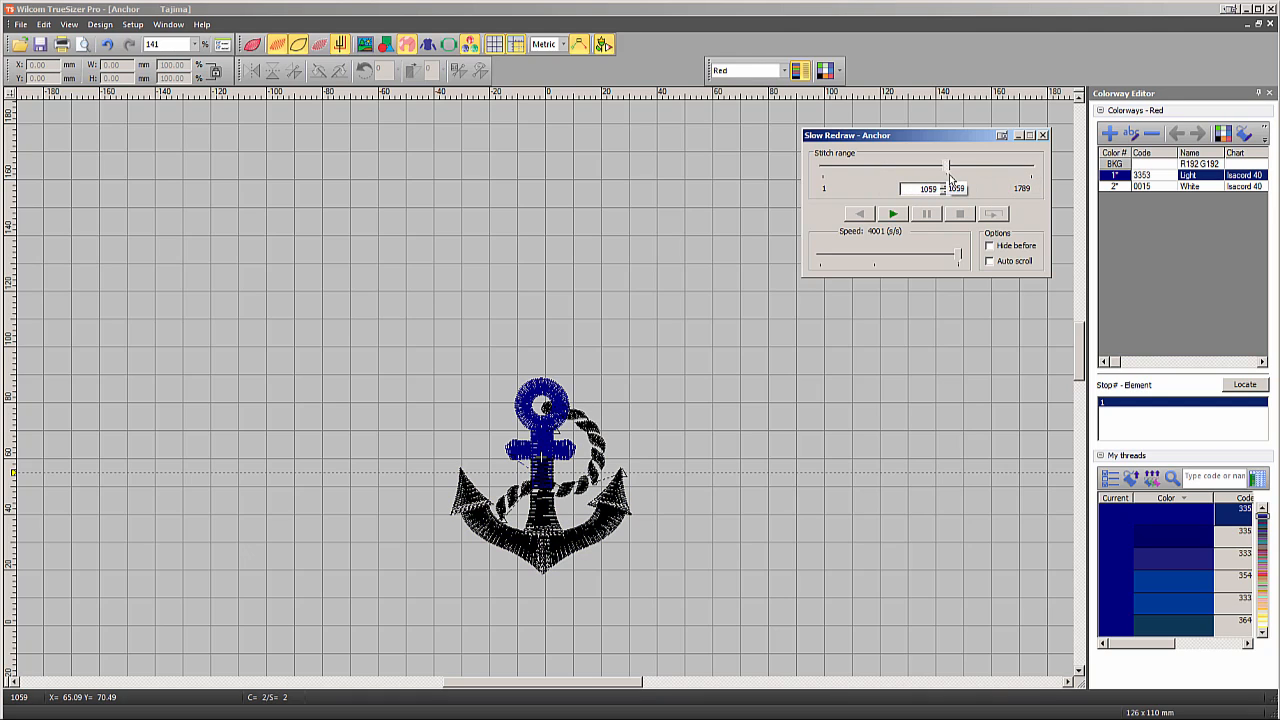
pyautogui.click(892, 216)
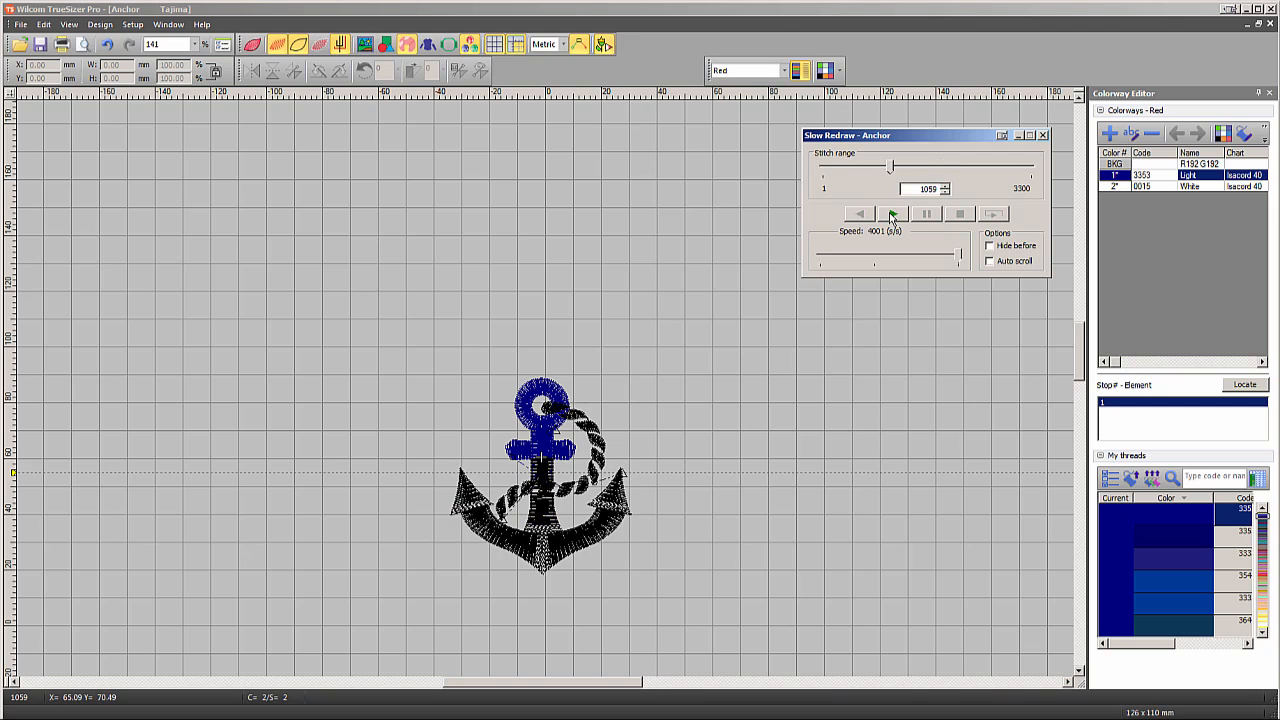
pyautogui.click(896, 215)
pyautogui.moveTo(960, 260); pyautogui.dragTo(874, 262)
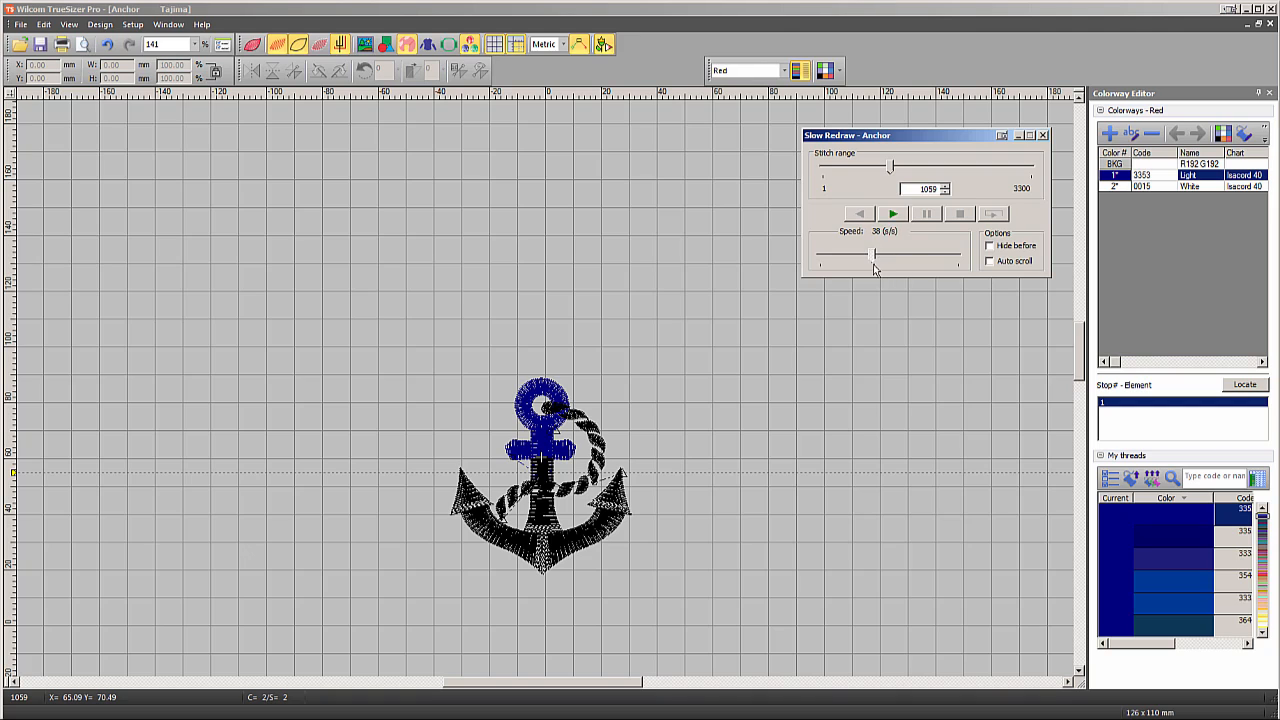
pyautogui.click(892, 216)
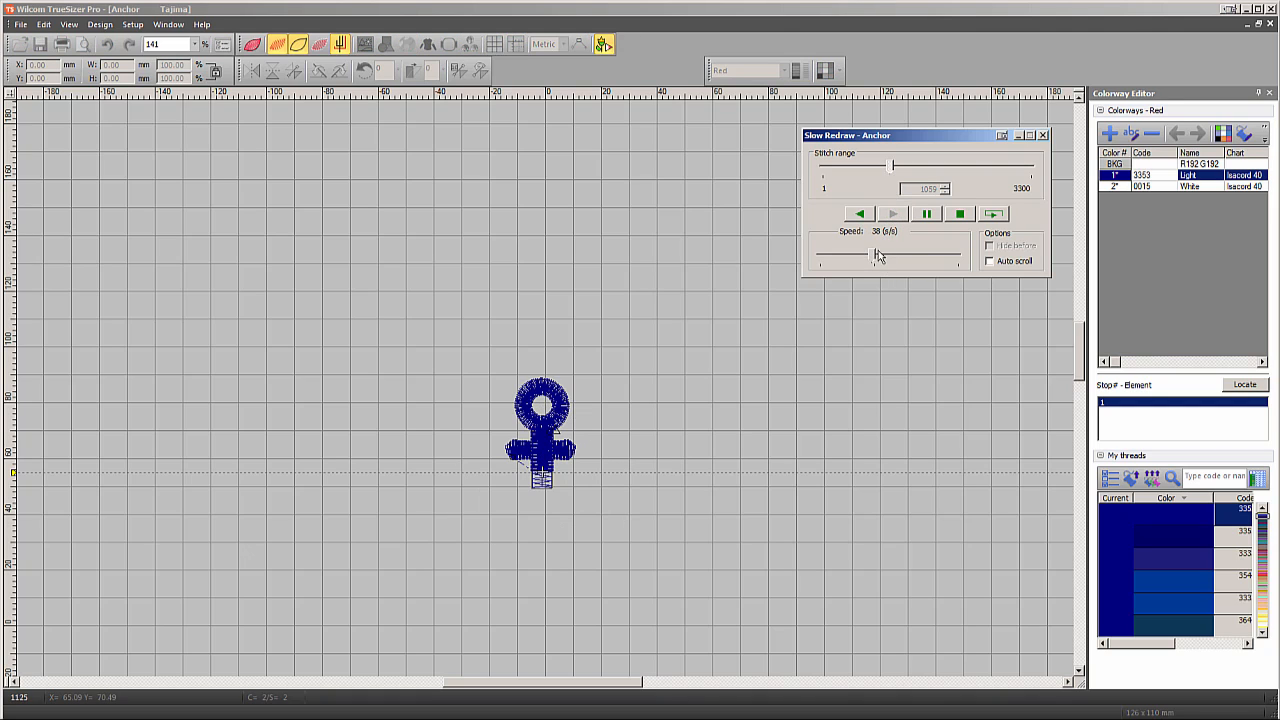
# Raise the redraw speed to 4001 stitches per second, move the stitch range to stitch 3300 and close Slow Redraw.
pyautogui.moveTo(874, 262); pyautogui.dragTo(970, 255)
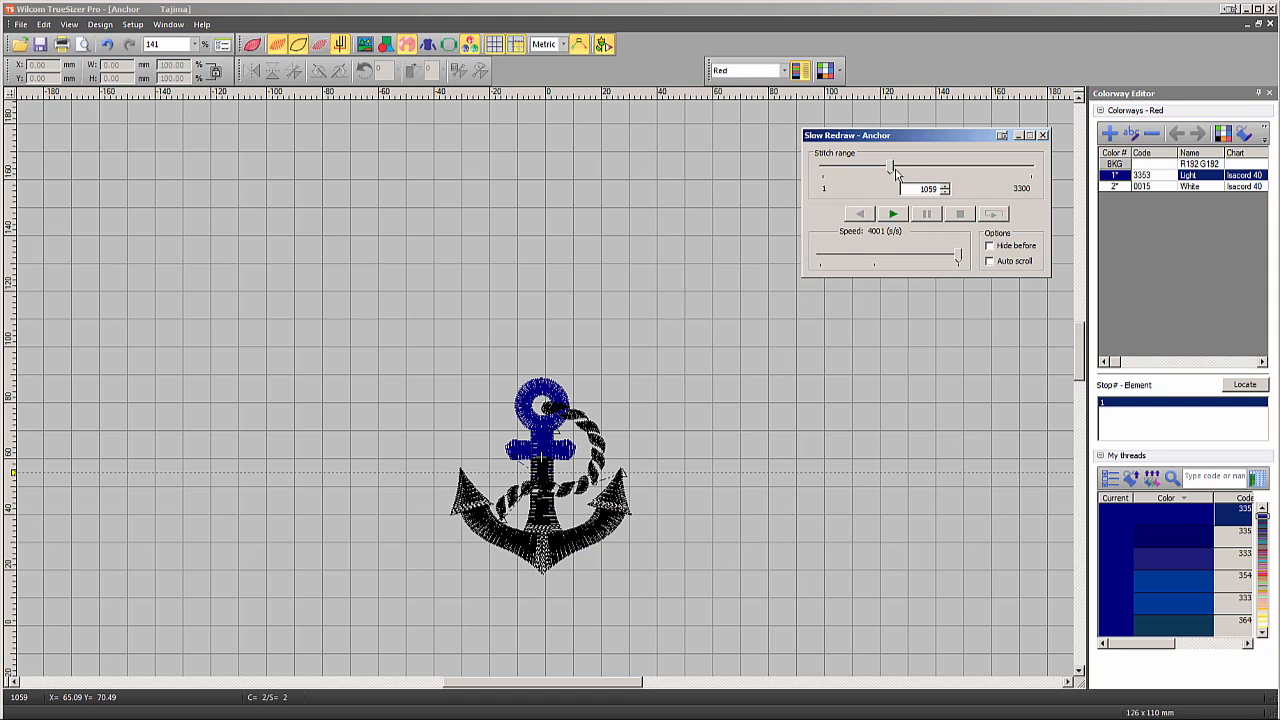
pyautogui.moveTo(896, 172); pyautogui.dragTo(1044, 174)
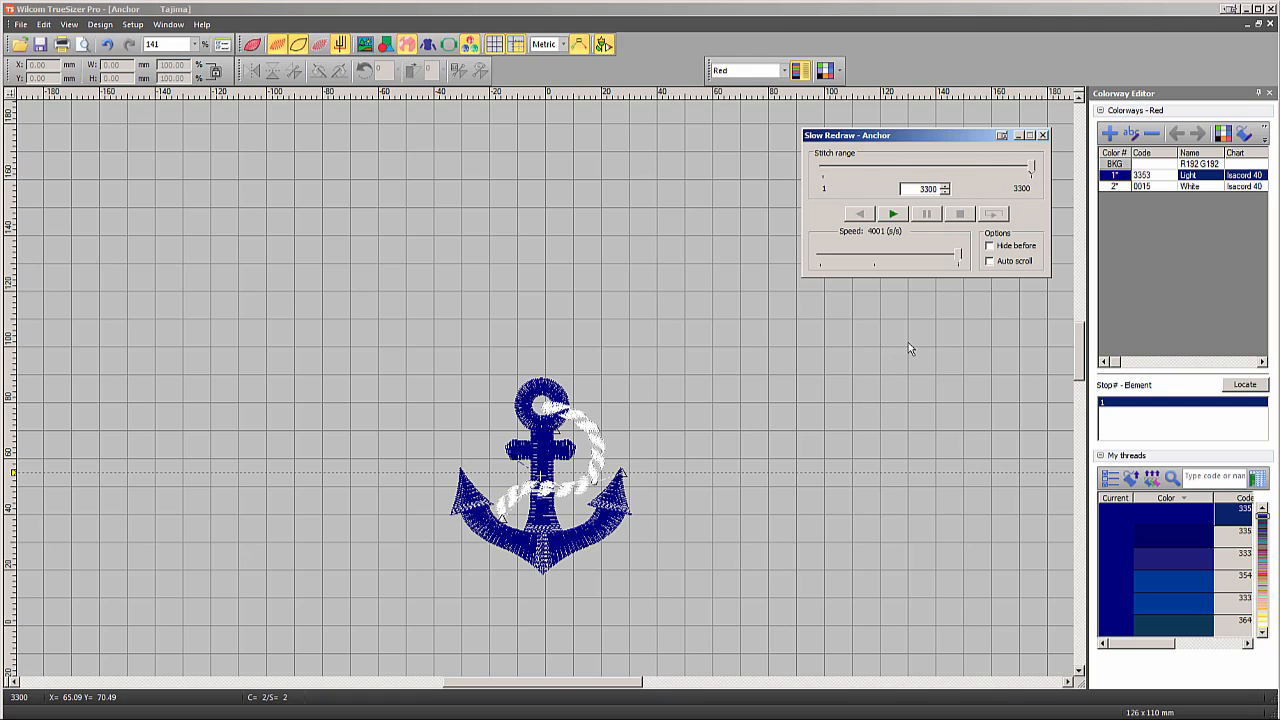
pyautogui.click(1043, 135)
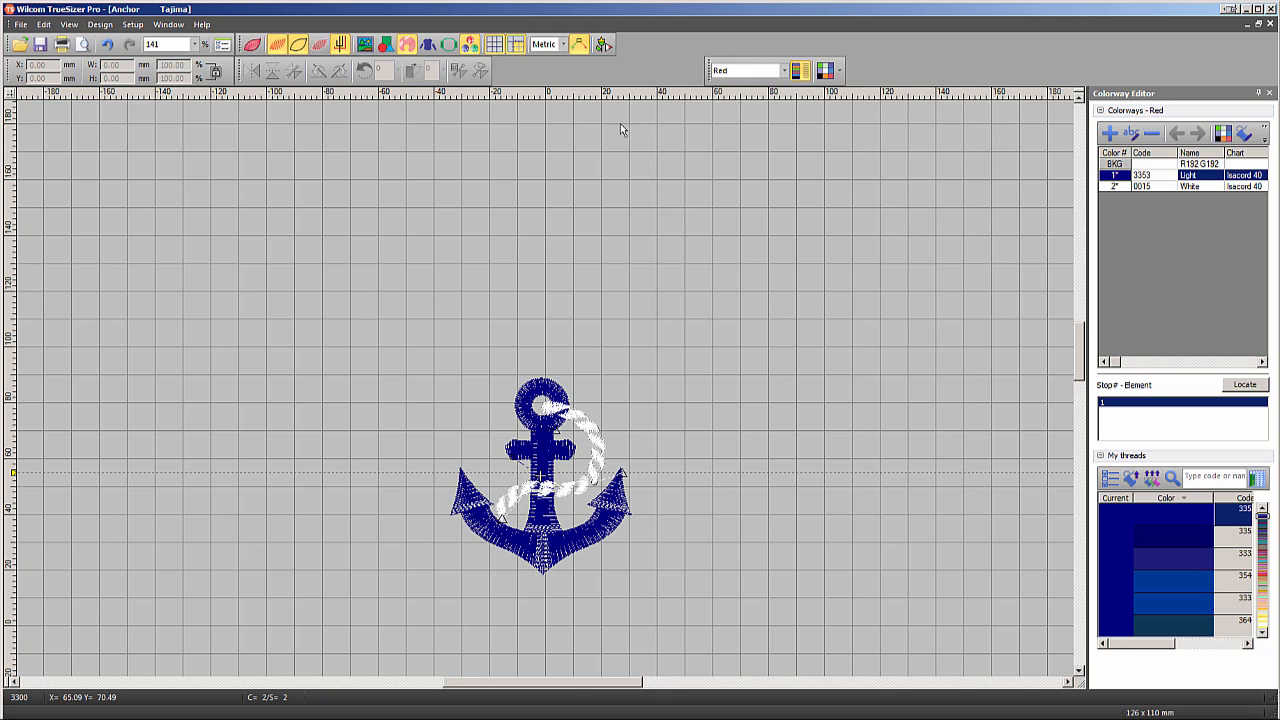
pyautogui.click(603, 44)
# Select the whole anchor and scale it down proportionally to about 48 x 53 mm.
pyautogui.press('0')
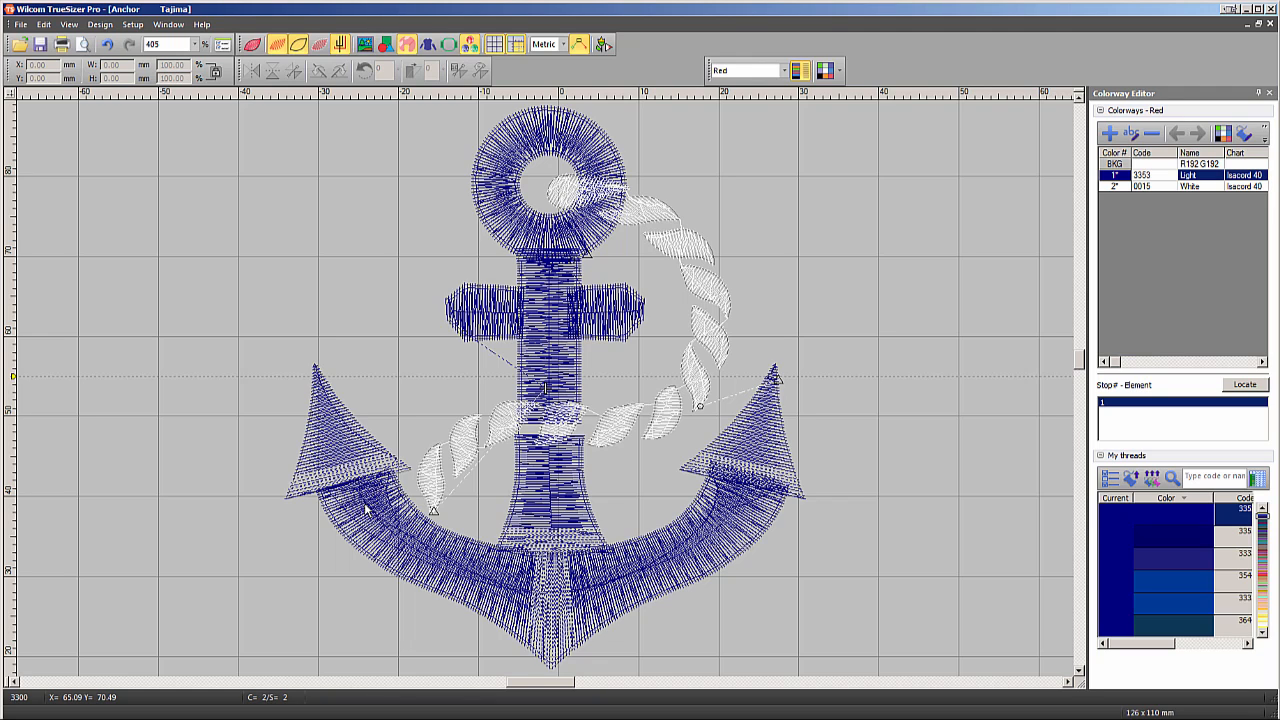
pyautogui.moveTo(372, 537); pyautogui.dragTo(351, 517)
pyautogui.click(490, 207)
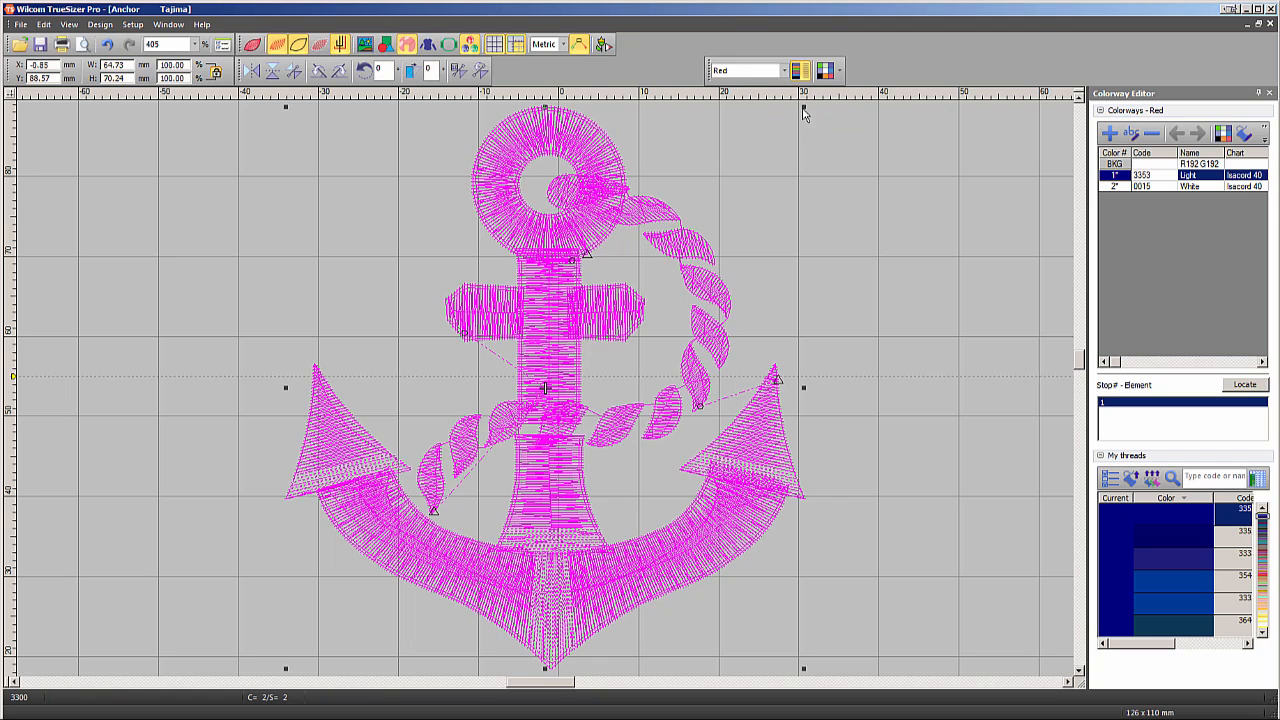
pyautogui.moveTo(803, 107); pyautogui.dragTo(731, 186)
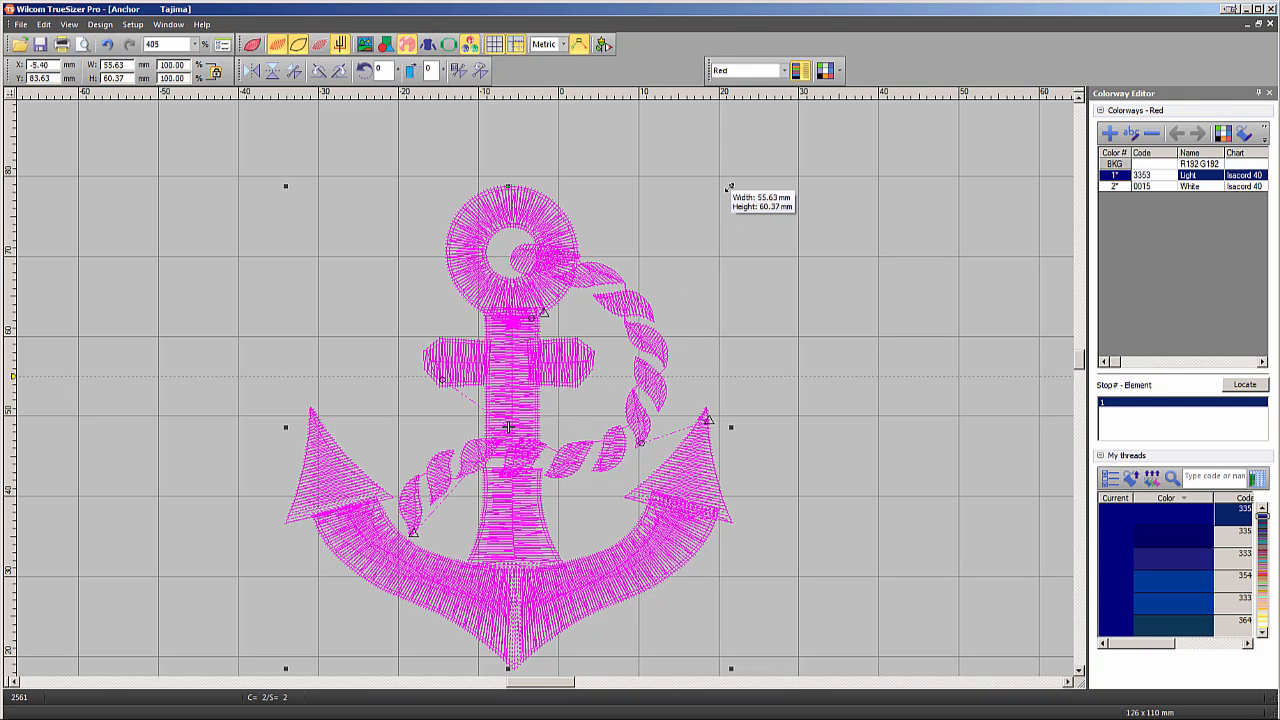
pyautogui.moveTo(729, 187); pyautogui.dragTo(674, 248)
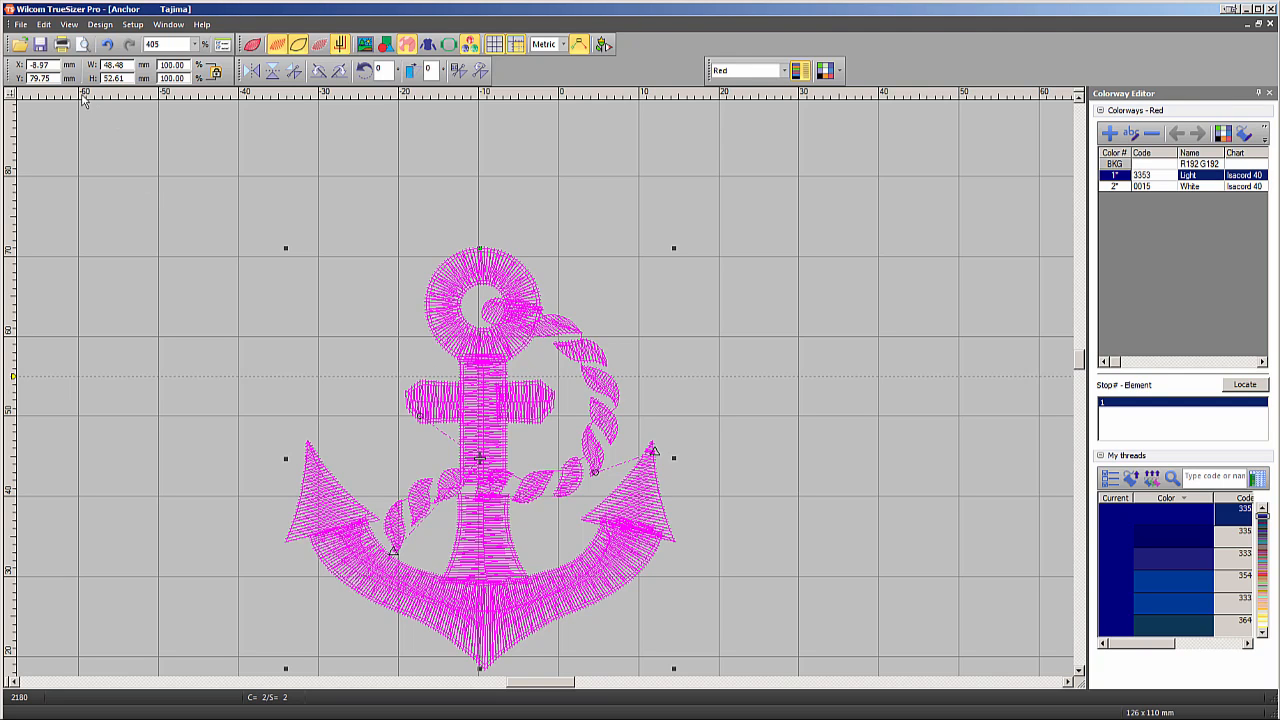
# Undock the Property Bar with the position and size values and float it above the anchor.
pyautogui.moveTo(8, 68); pyautogui.dragTo(440, 136)
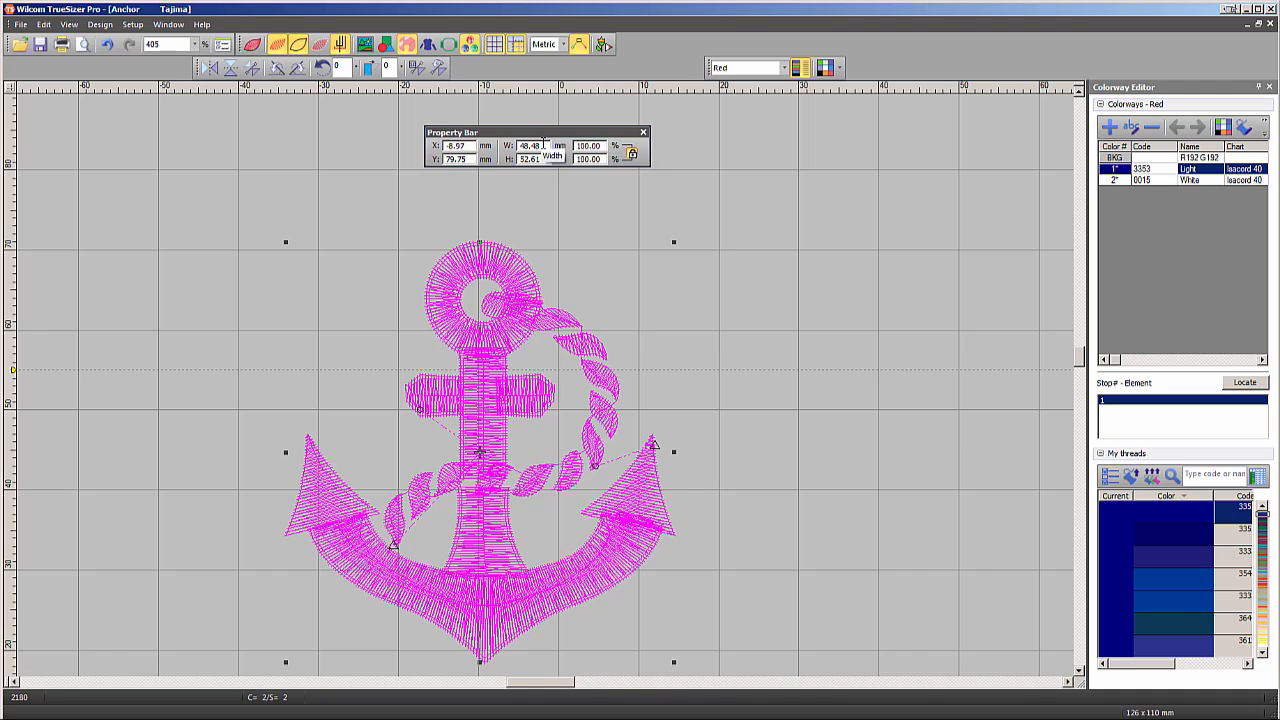
# With the proportions locked, resize the anchor to 40 mm wide and back up to 50 mm wide.
pyautogui.doubleClick(542, 145)
pyautogui.write('40')
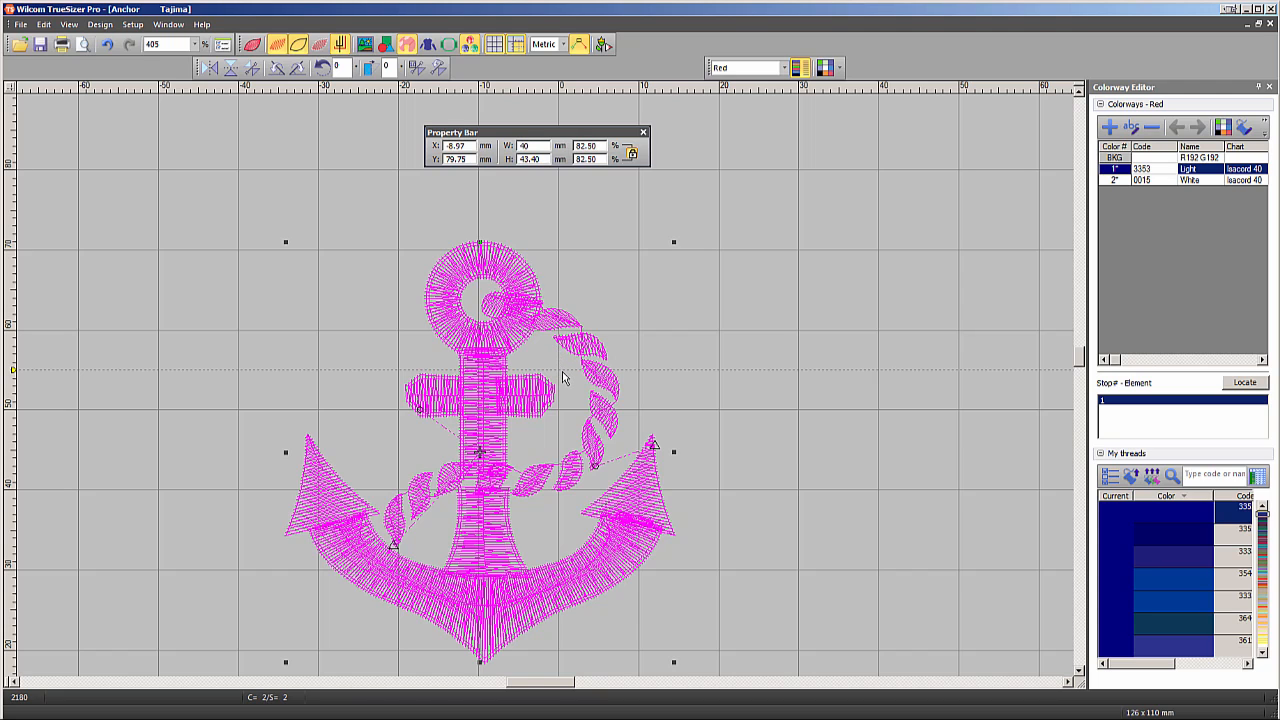
pyautogui.press('Return')
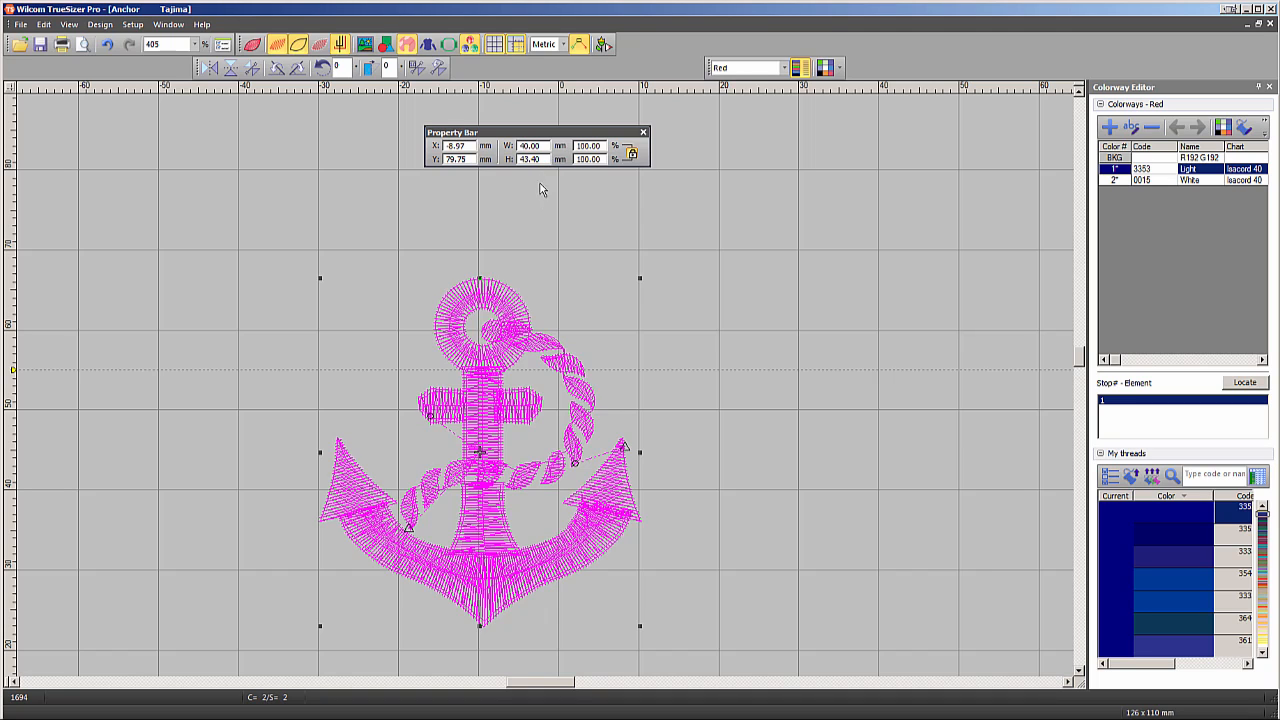
pyautogui.doubleClick(529, 146)
pyautogui.write('50')
pyautogui.press('Return')
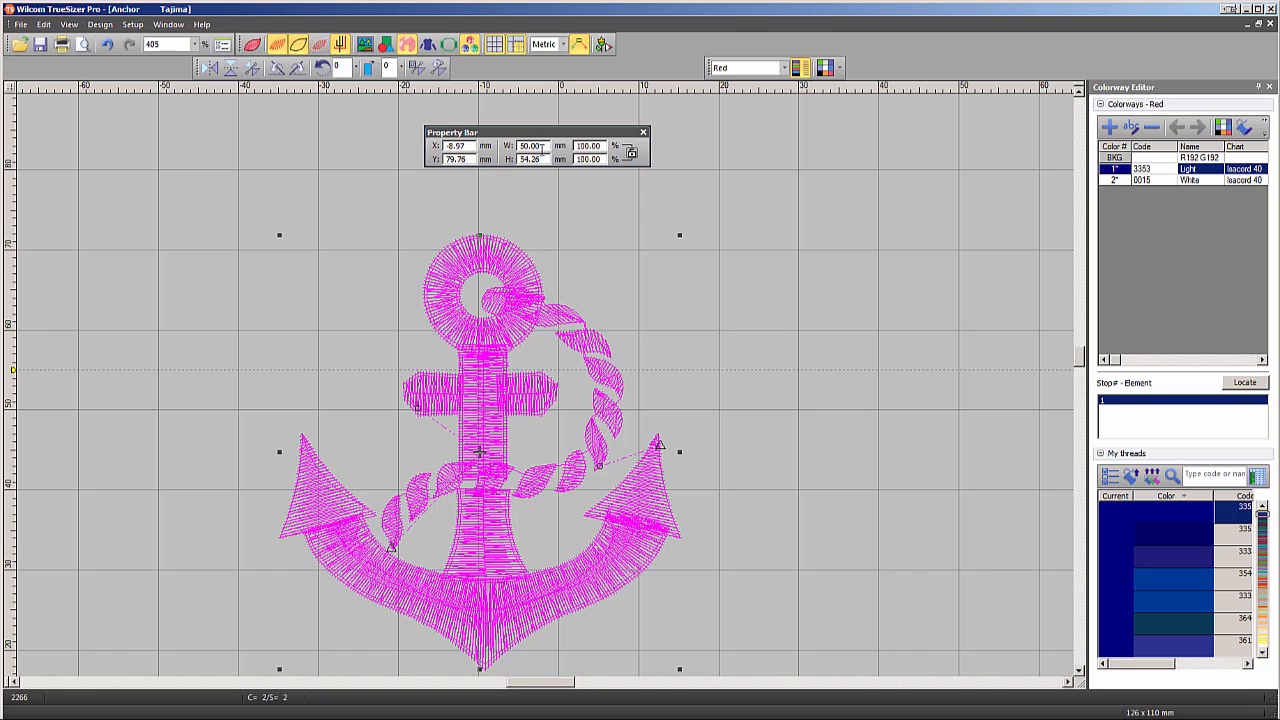
# With the proportions unlocked, set only the anchor's width to 40 mm, undo that resize and lock the proportions again.
pyautogui.moveTo(541, 146); pyautogui.dragTo(510, 150)
pyautogui.write('40')
pyautogui.press('Return')
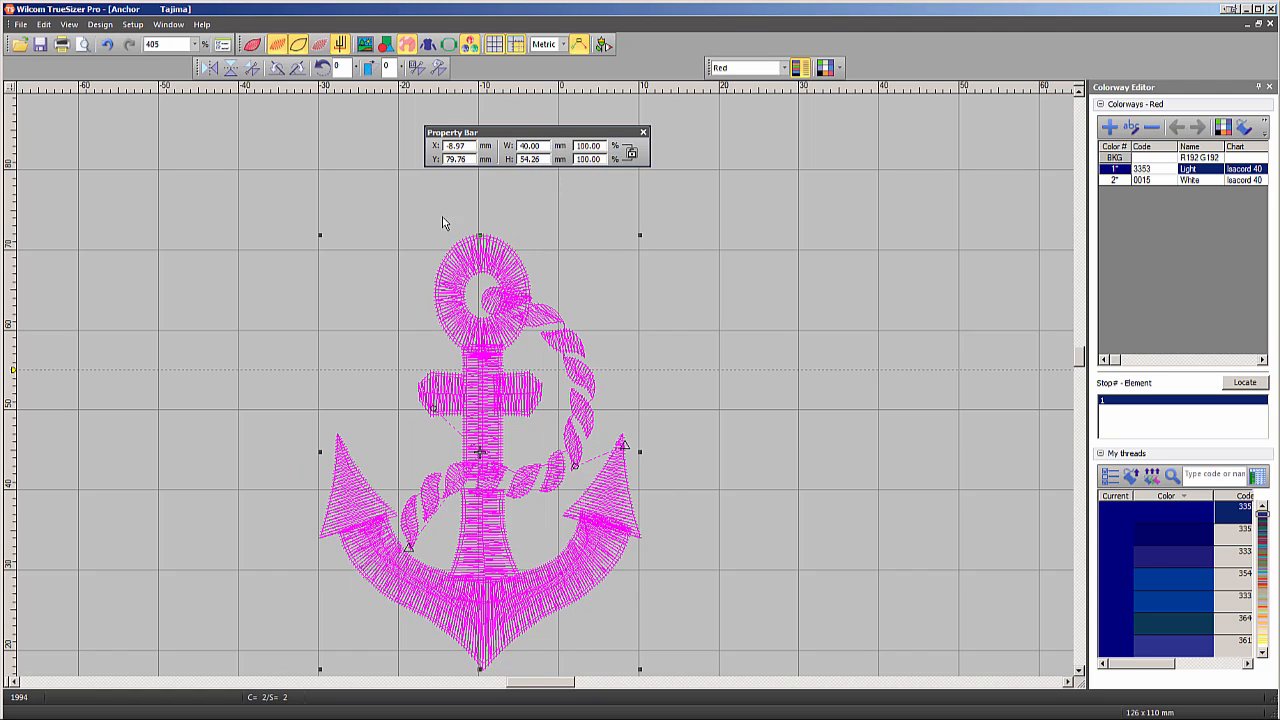
pyautogui.click(107, 45)
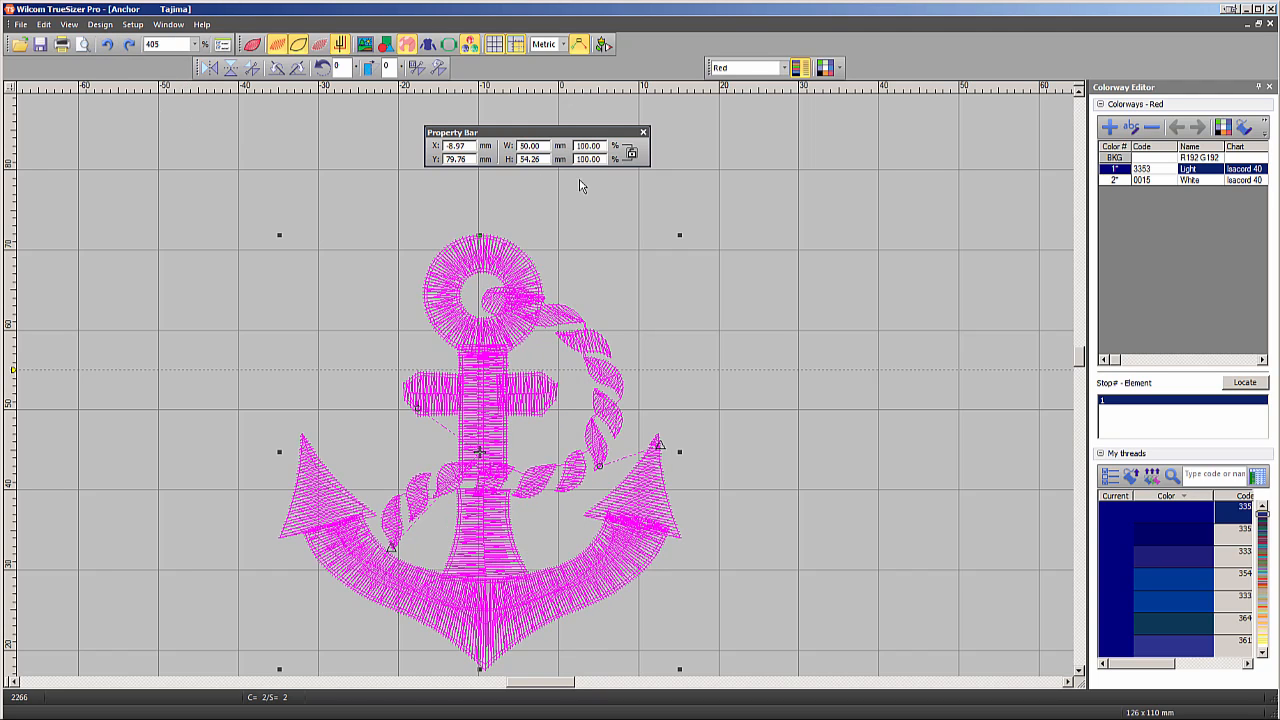
pyautogui.click(630, 152)
# Float the Transform toolbar above the anchor and mirror the anchor horizontally.
pyautogui.moveTo(590, 132); pyautogui.dragTo(471, 152)
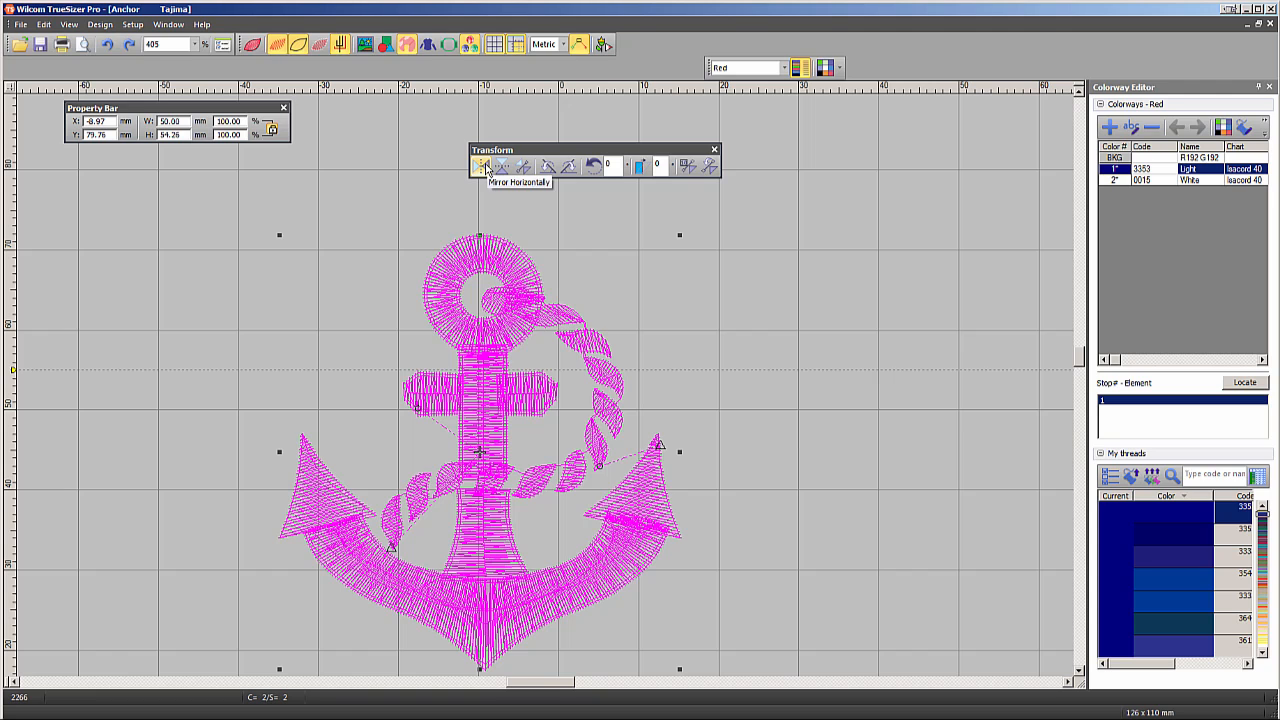
pyautogui.click(484, 167)
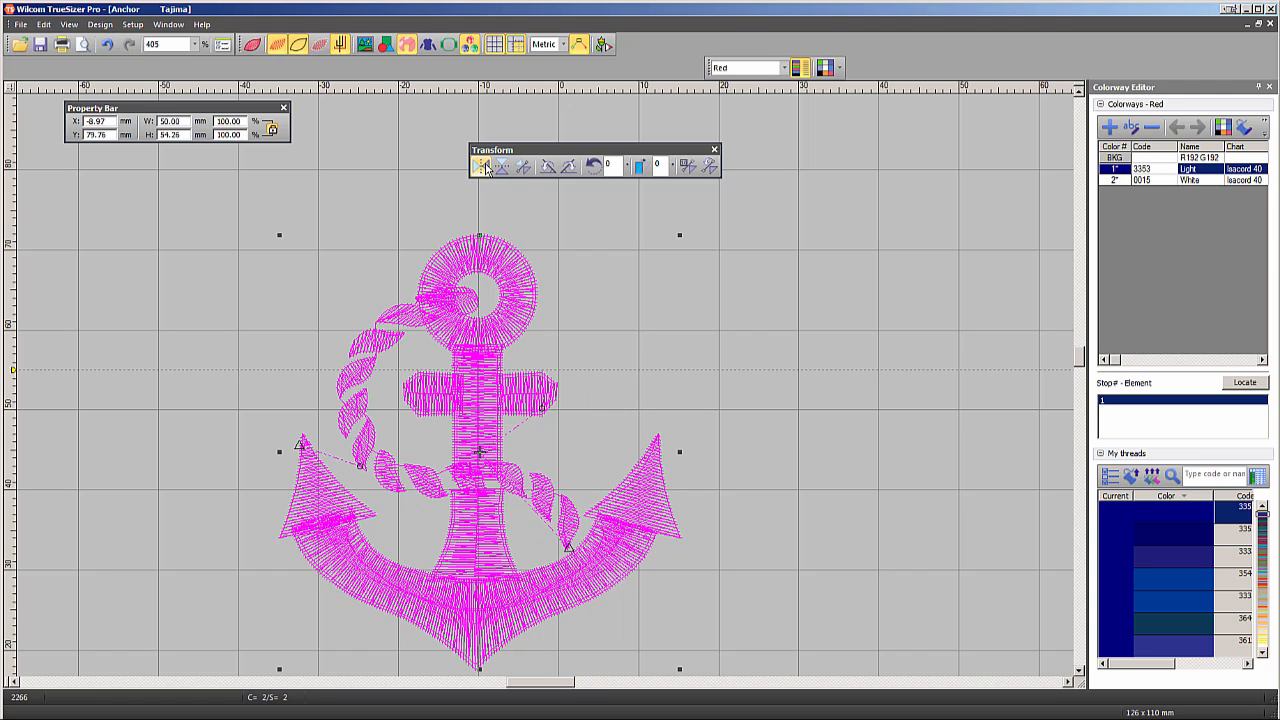
# Mirror the anchor vertically and across a vertical reference line to its right, deselect it and undo both mirrors.
pyautogui.click(502, 168)
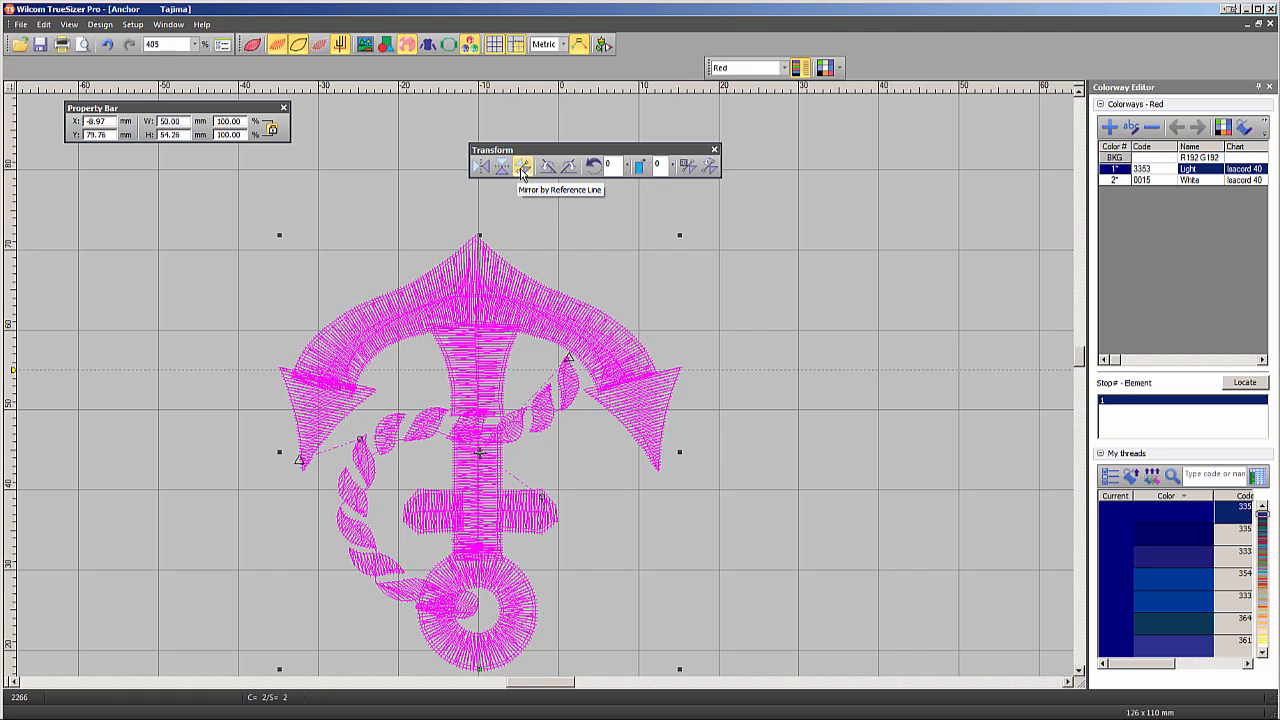
pyautogui.click(521, 170)
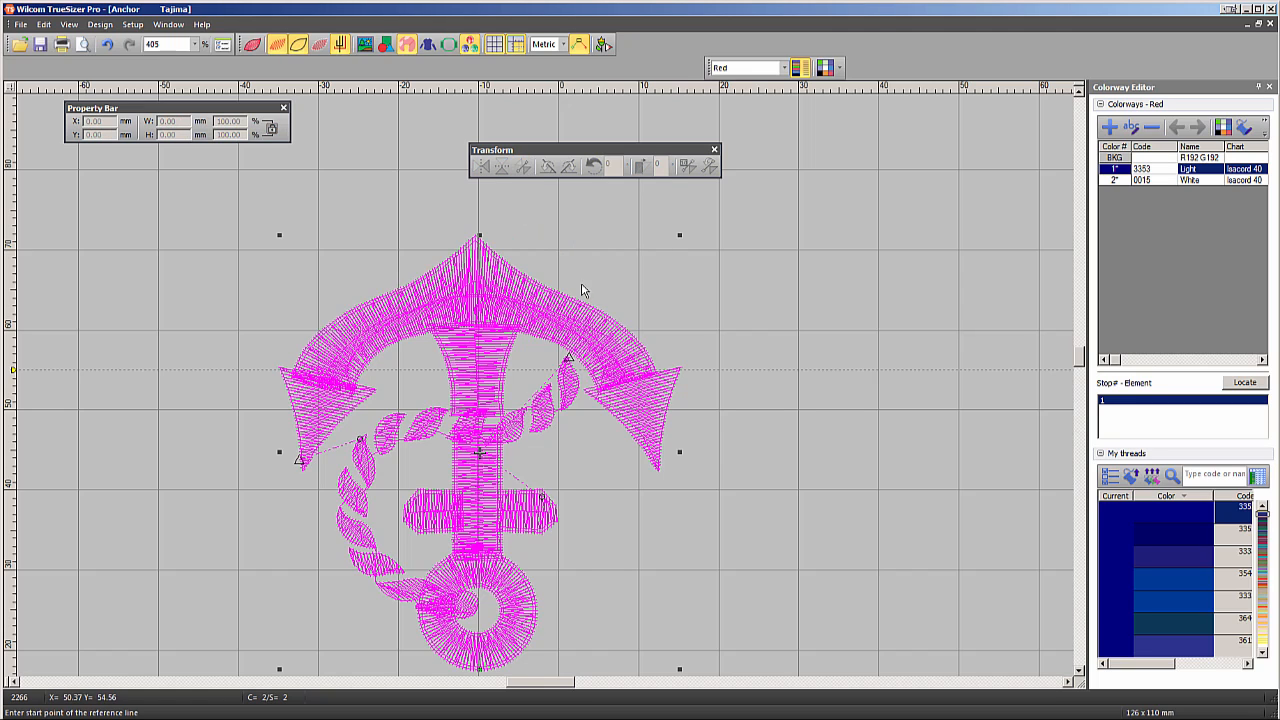
pyautogui.click(726, 525)
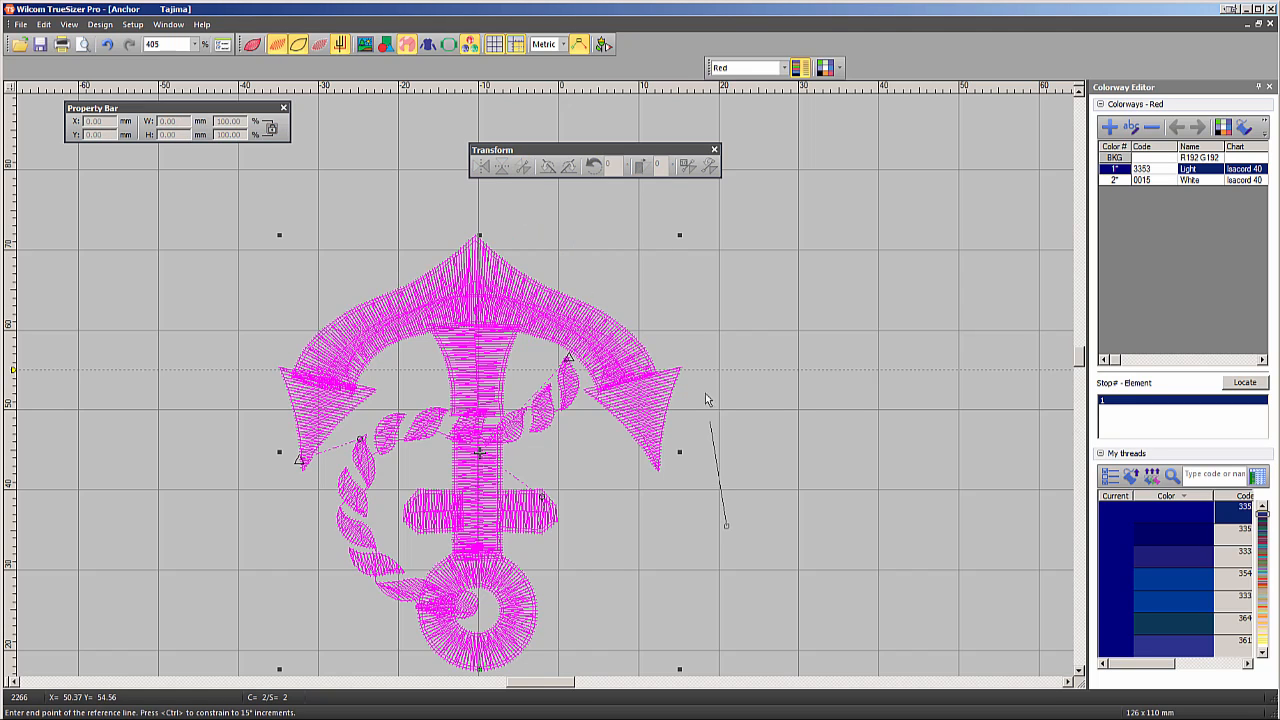
pyautogui.click(727, 272)
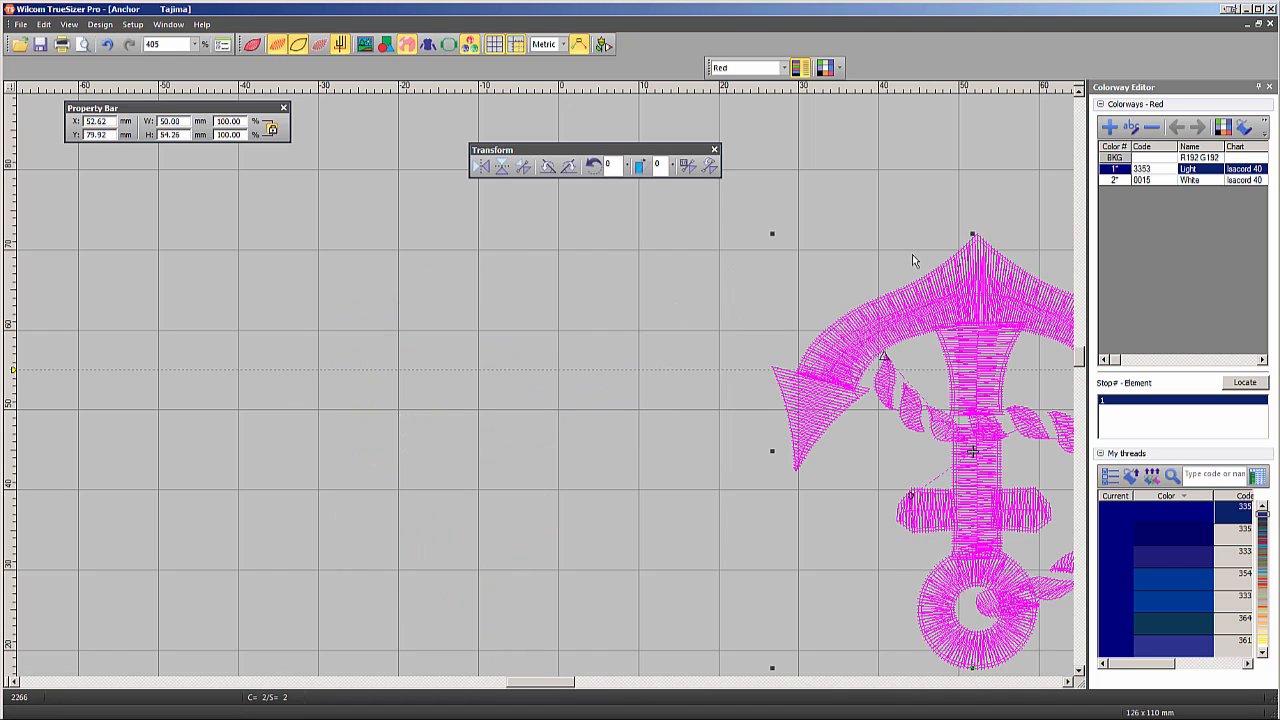
pyautogui.click(645, 271)
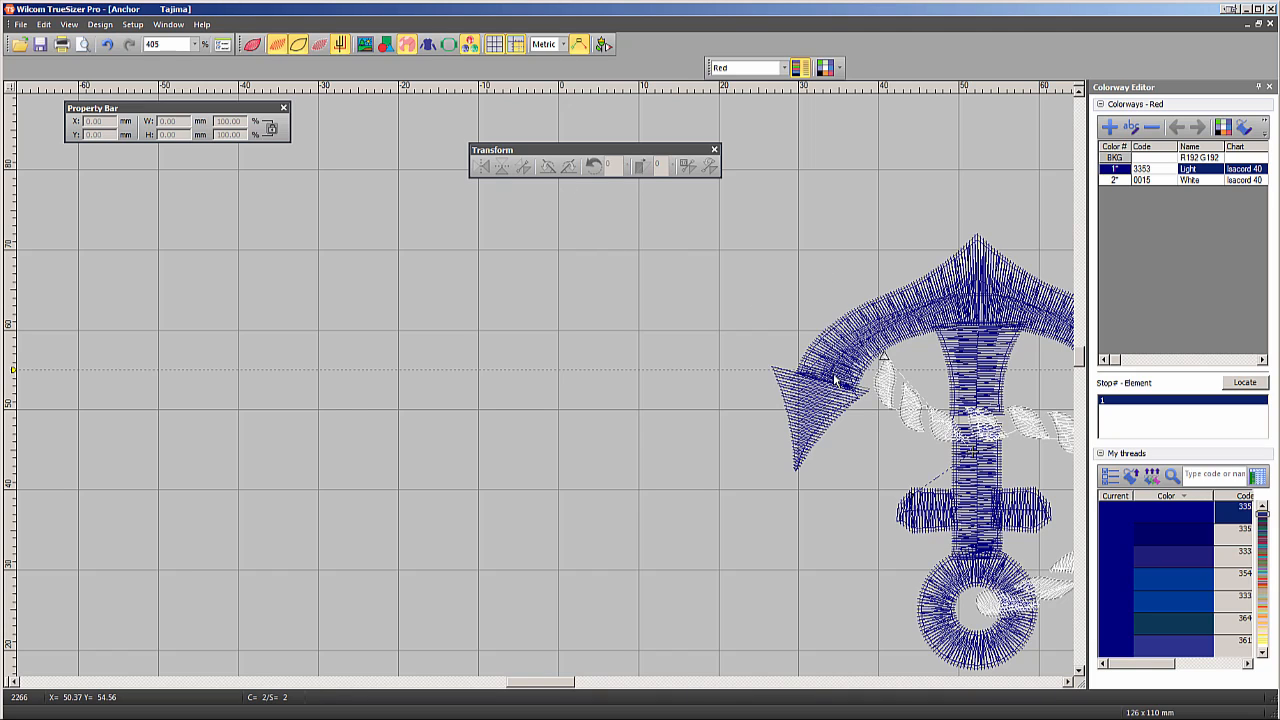
pyautogui.hotkey('ctrl', 'z')
pyautogui.hotkey('ctrl', 'z')
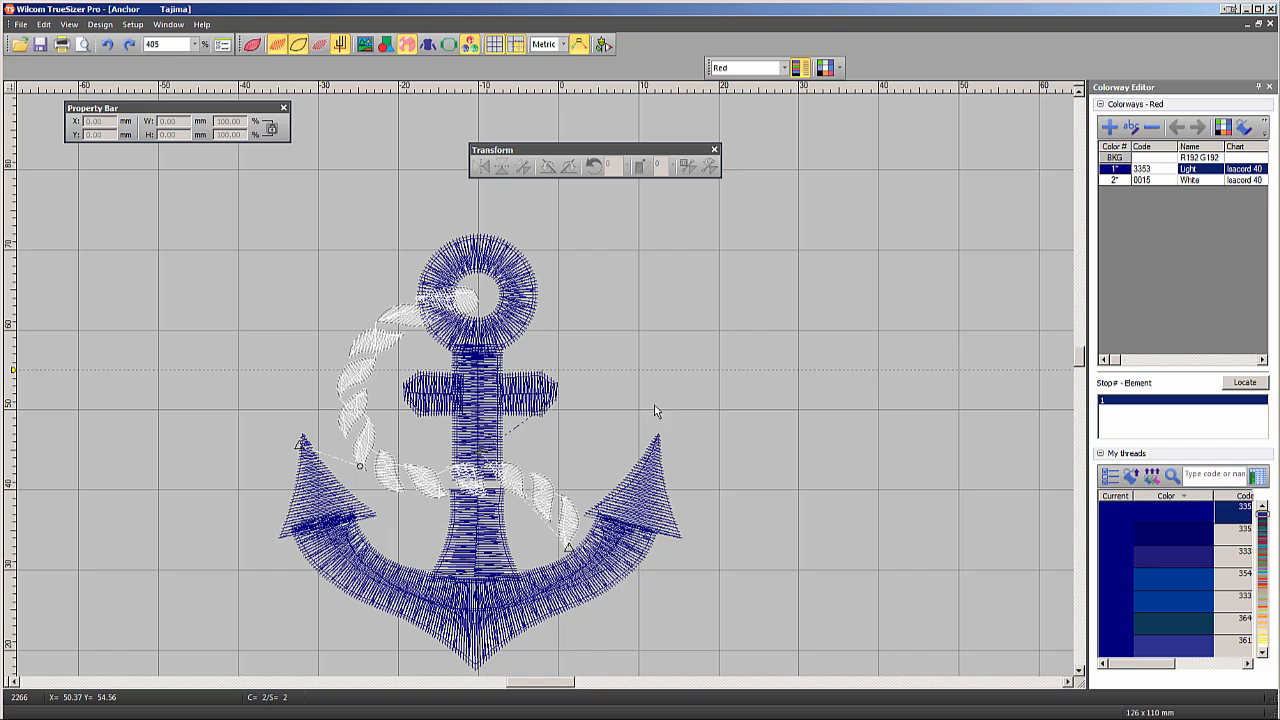
# Select the anchor, mirror it across a diagonal reference line beside it and mirror it back across a similar second line.
pyautogui.click(529, 256)
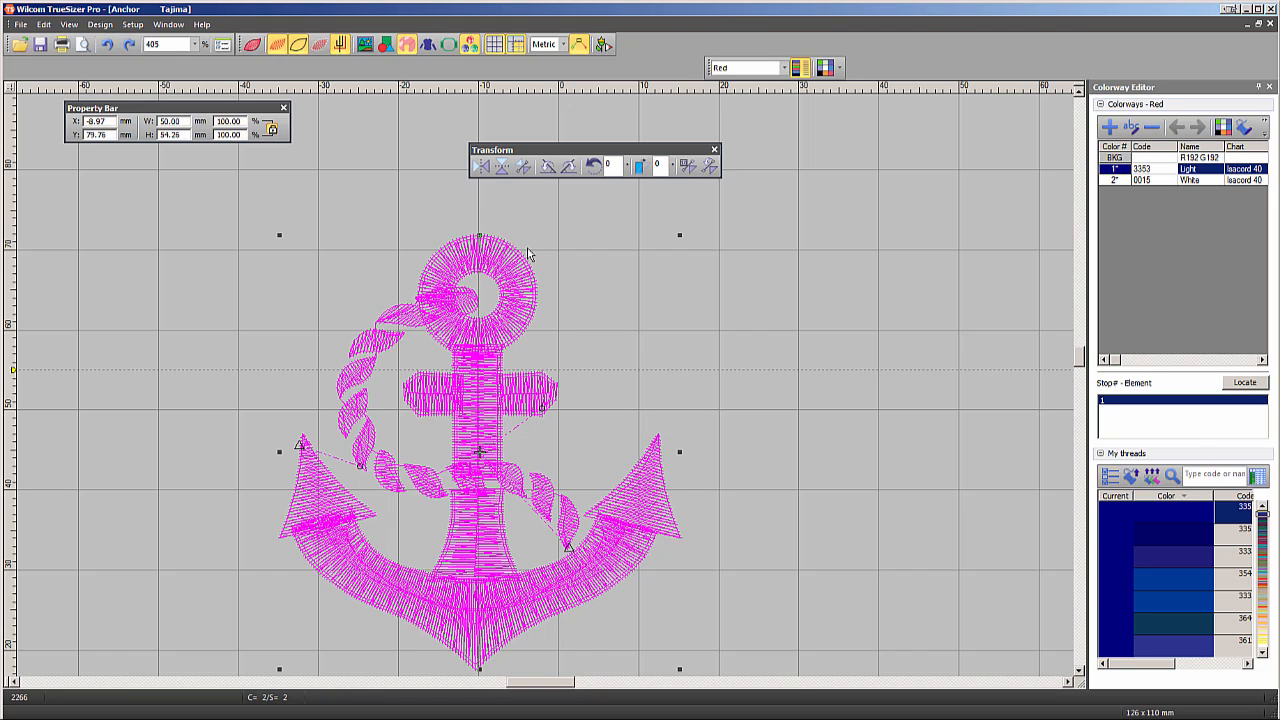
pyautogui.click(523, 167)
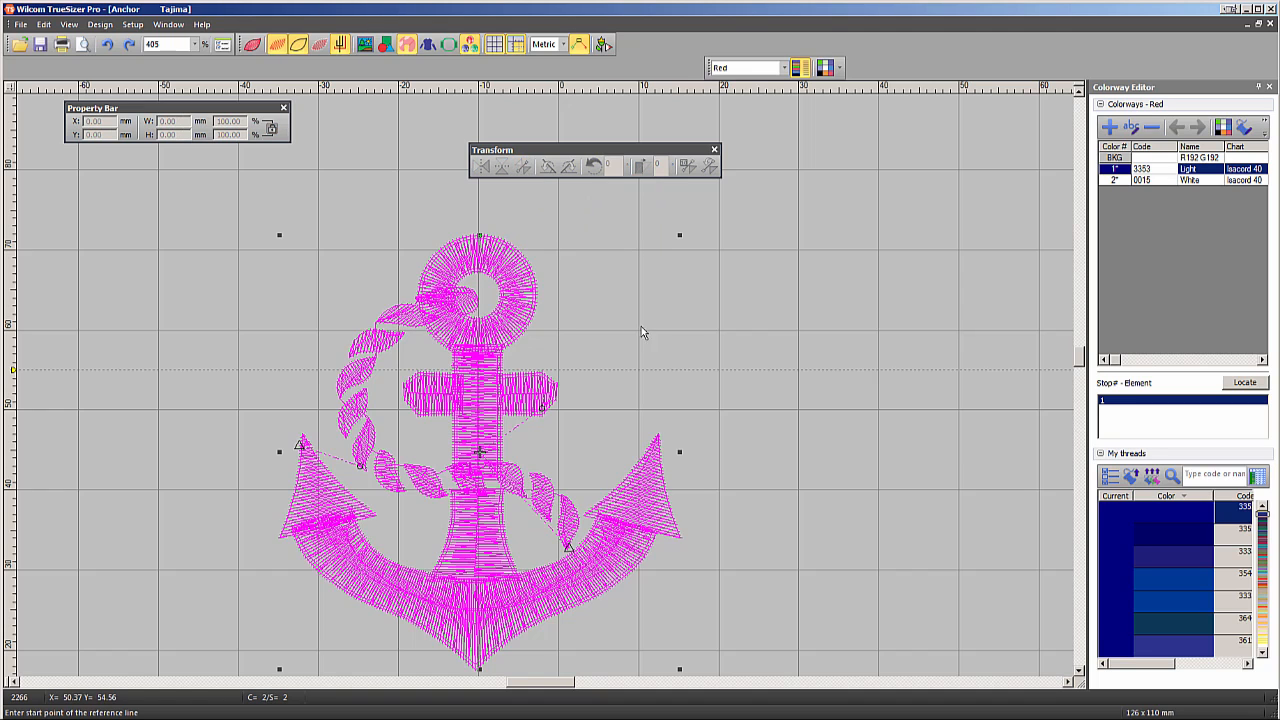
pyautogui.click(617, 225)
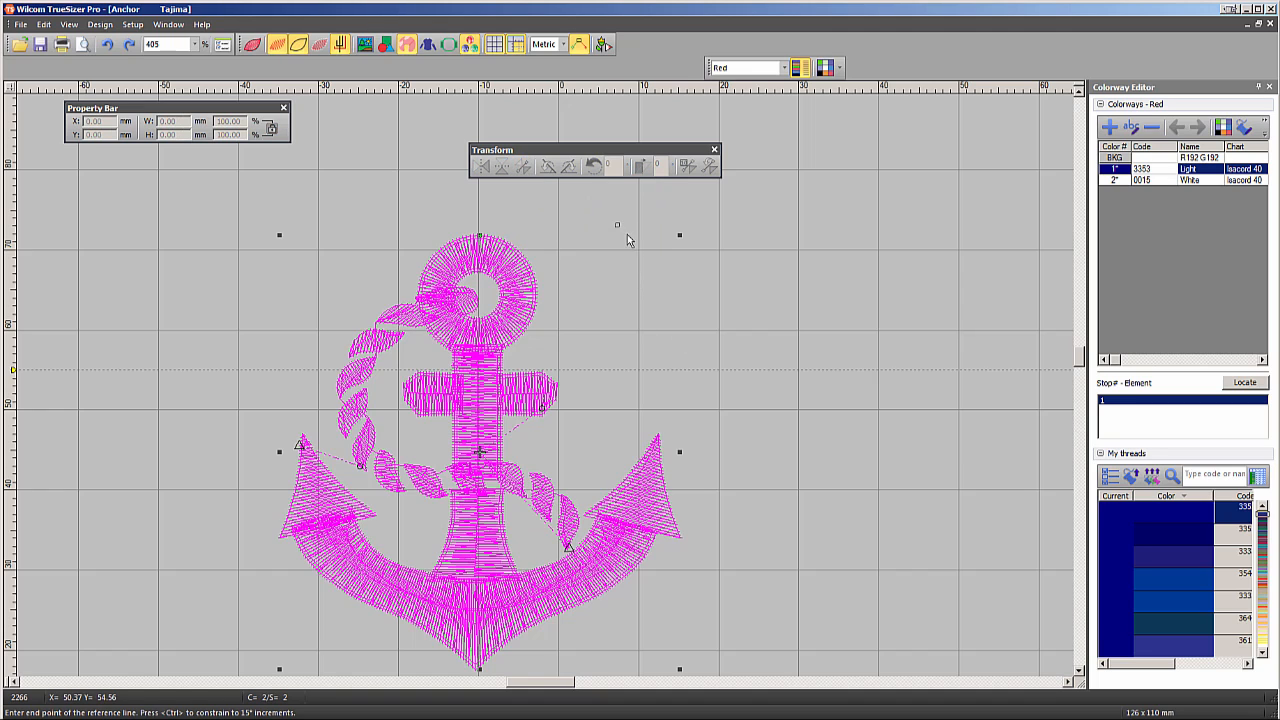
pyautogui.click(797, 579)
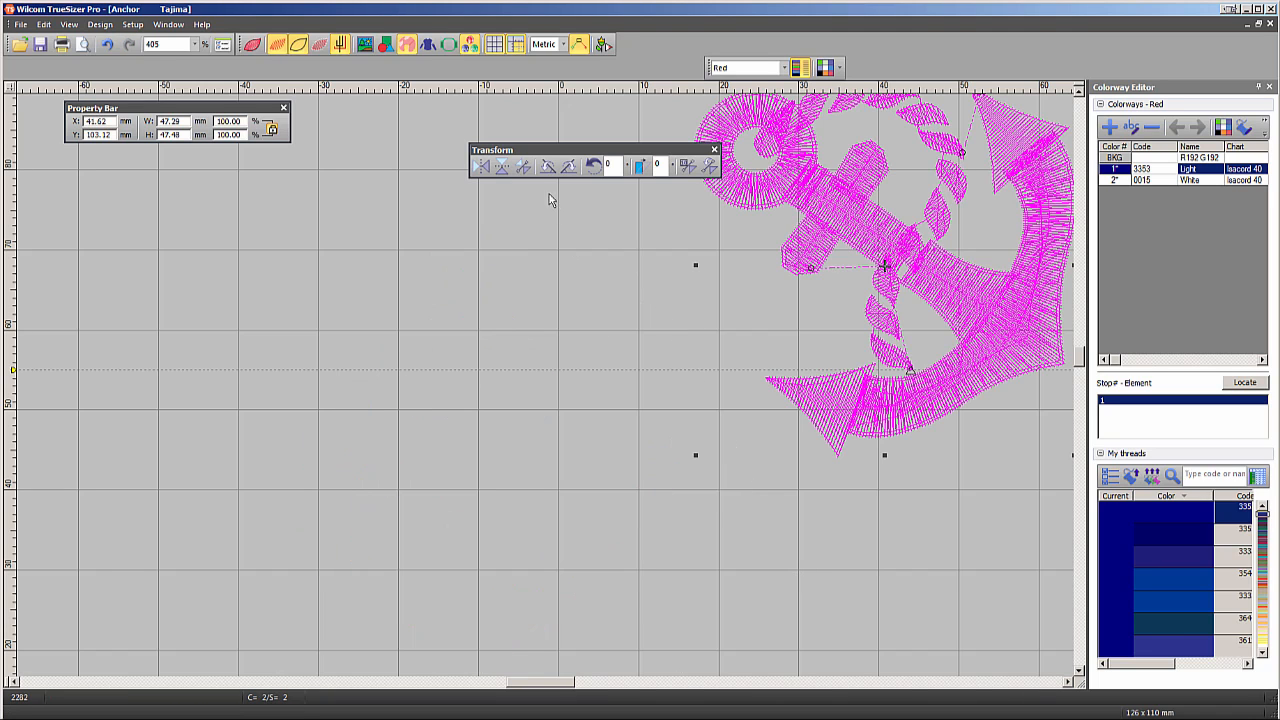
pyautogui.click(523, 165)
pyautogui.click(593, 201)
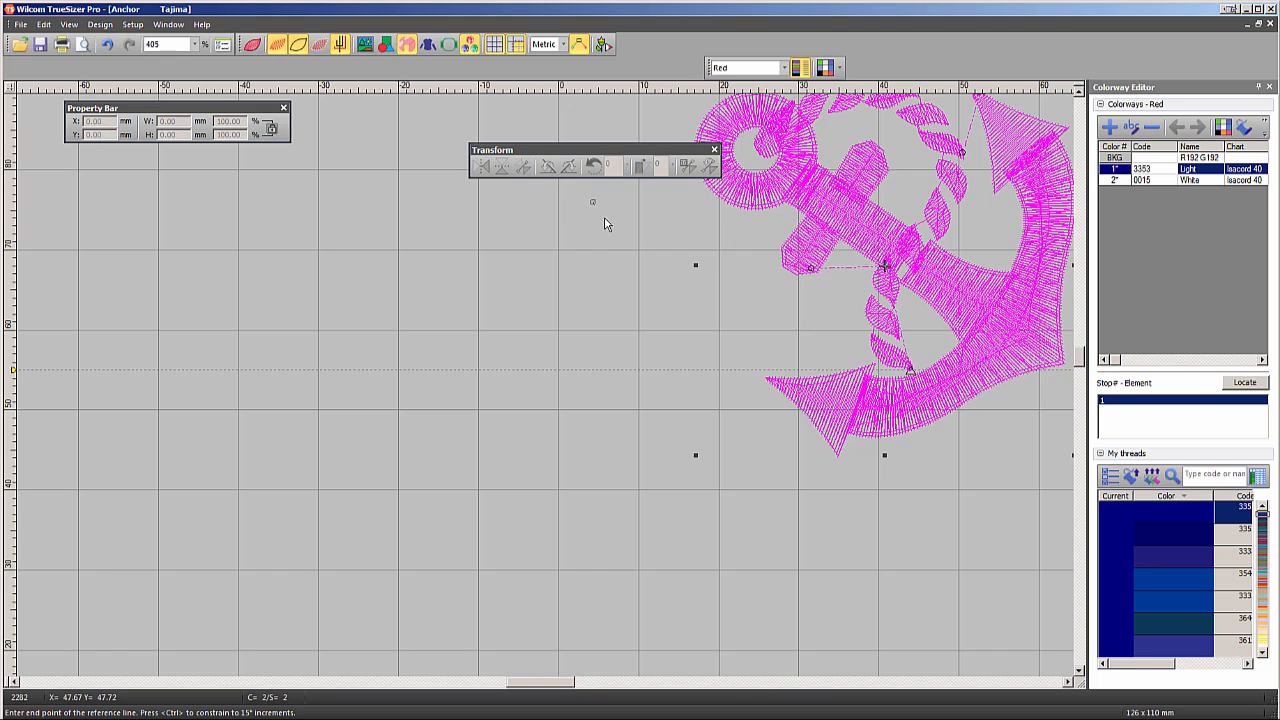
pyautogui.click(781, 535)
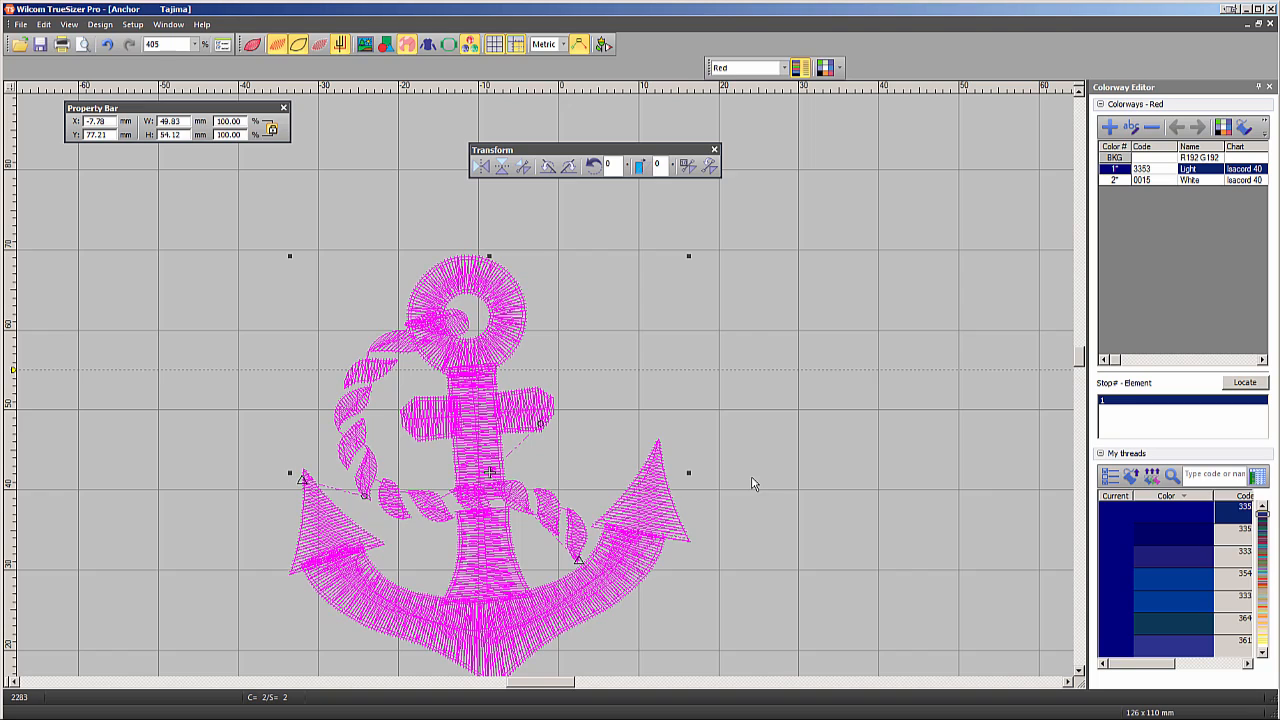
# Rotate the anchor counter-clockwise in two 45° increments and back clockwise in two 45° increments.
pyautogui.click(547, 168)
pyautogui.click(547, 168)
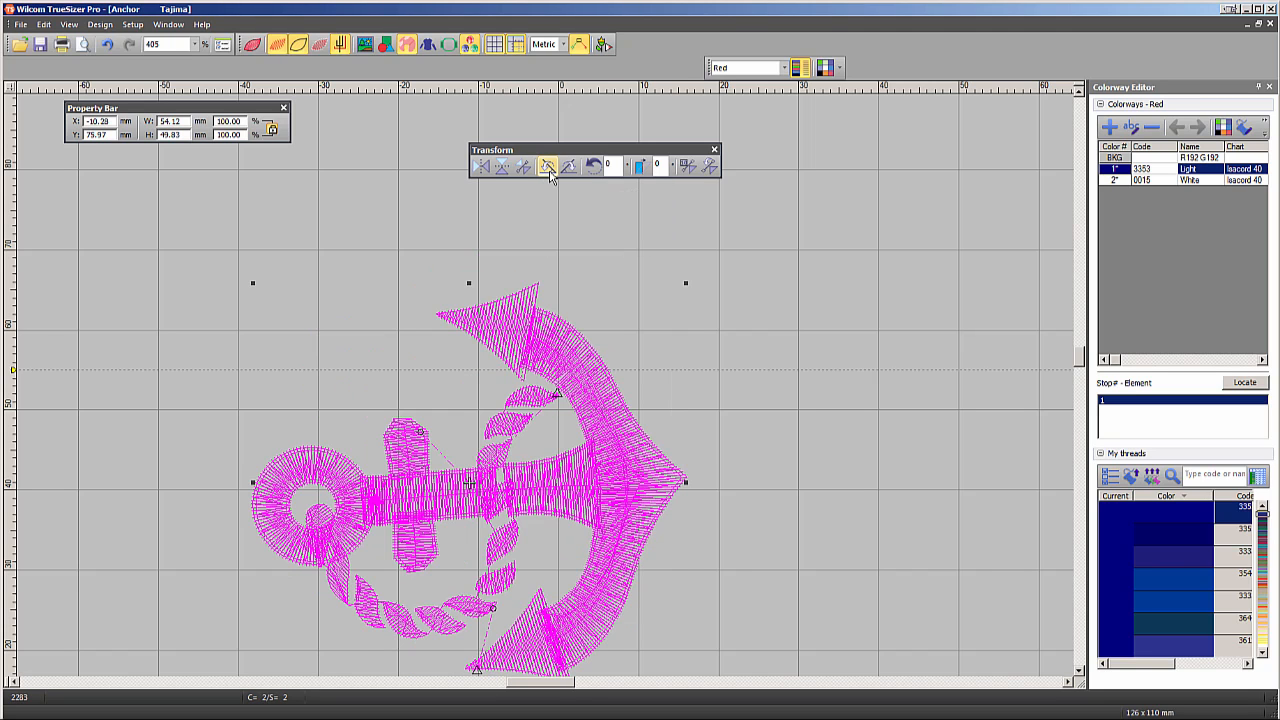
pyautogui.click(569, 168)
pyautogui.click(569, 168)
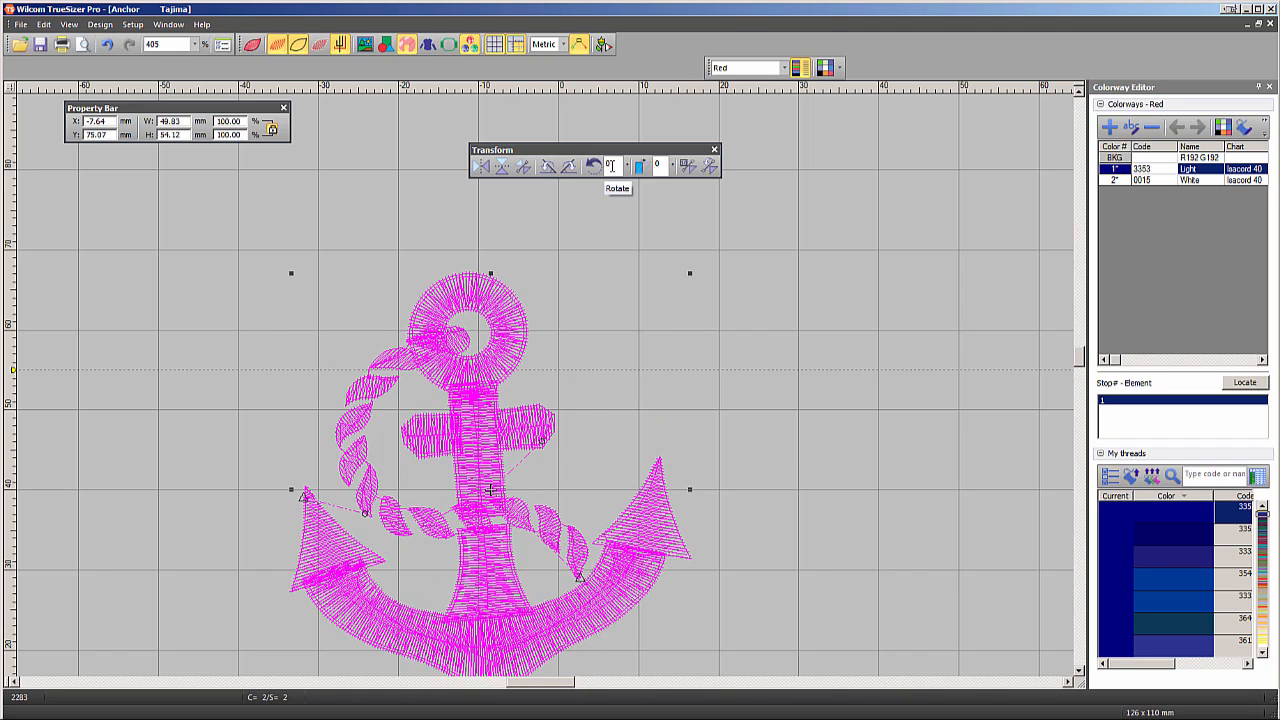
# Rotate the anchor counter-clockwise by a numeric angle and skew it horizontally by a numeric angle.
pyautogui.doubleClick(608, 166)
pyautogui.press('Return')
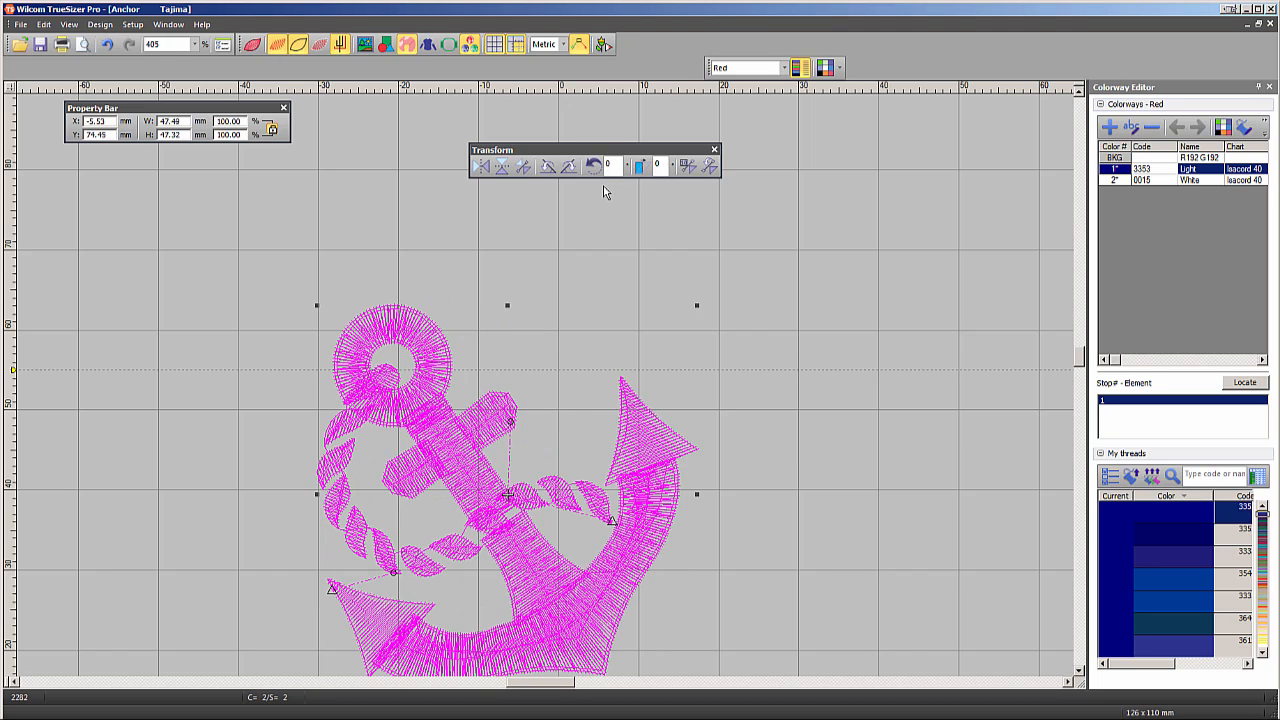
pyautogui.click(655, 170)
pyautogui.press('Return')
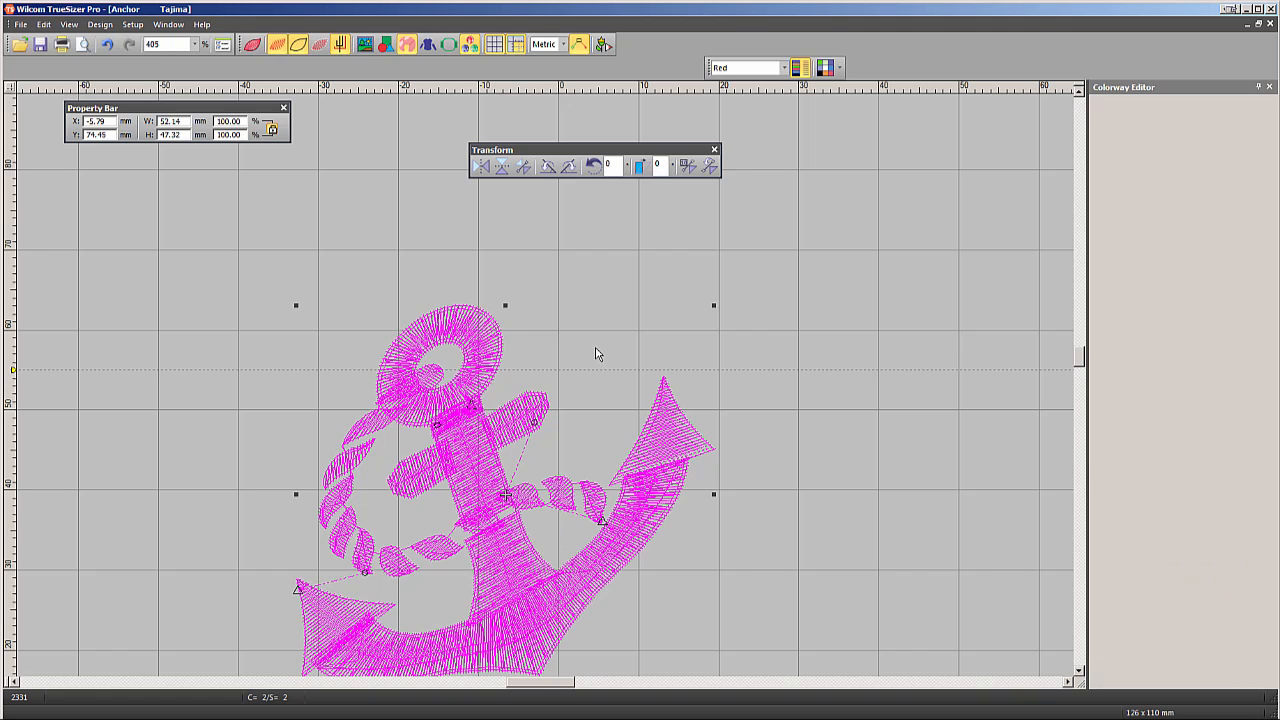
# Undo the skew, the rotations and the reference-line mirrors, back to the upright, horizontally mirrored anchor.
pyautogui.hotkey('ctrl', 'z')
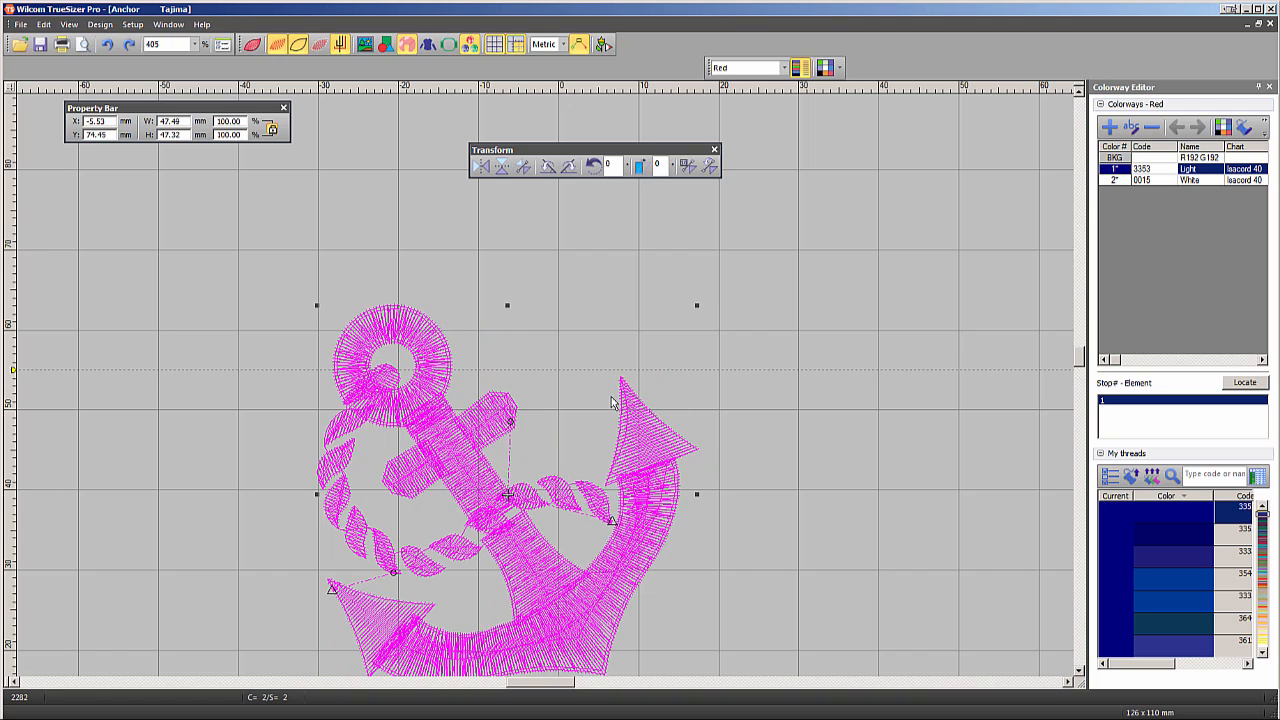
pyautogui.hotkey('ctrl', 'z')
pyautogui.hotkey('ctrl', 'z')
pyautogui.hotkey('ctrl', 'z')
pyautogui.hotkey('ctrl', 'z')
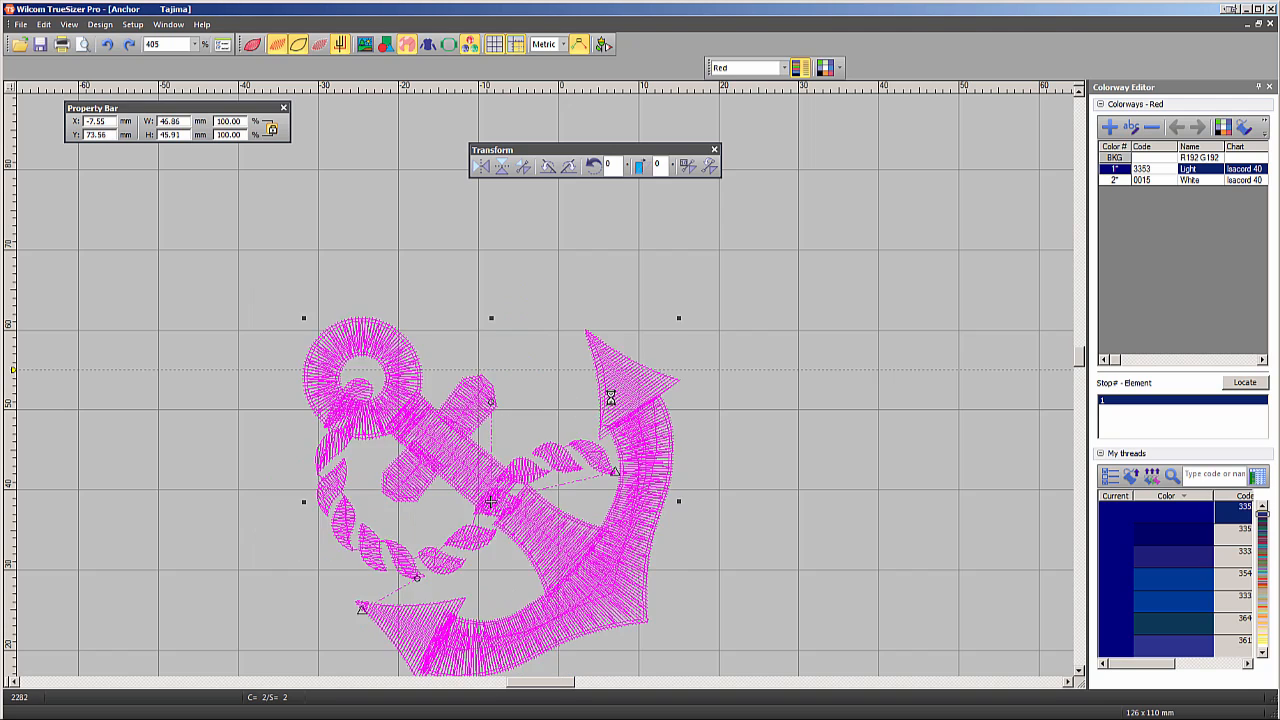
pyautogui.hotkey('ctrl', 'z')
pyautogui.hotkey('ctrl', 'z')
pyautogui.hotkey('ctrl', 'z')
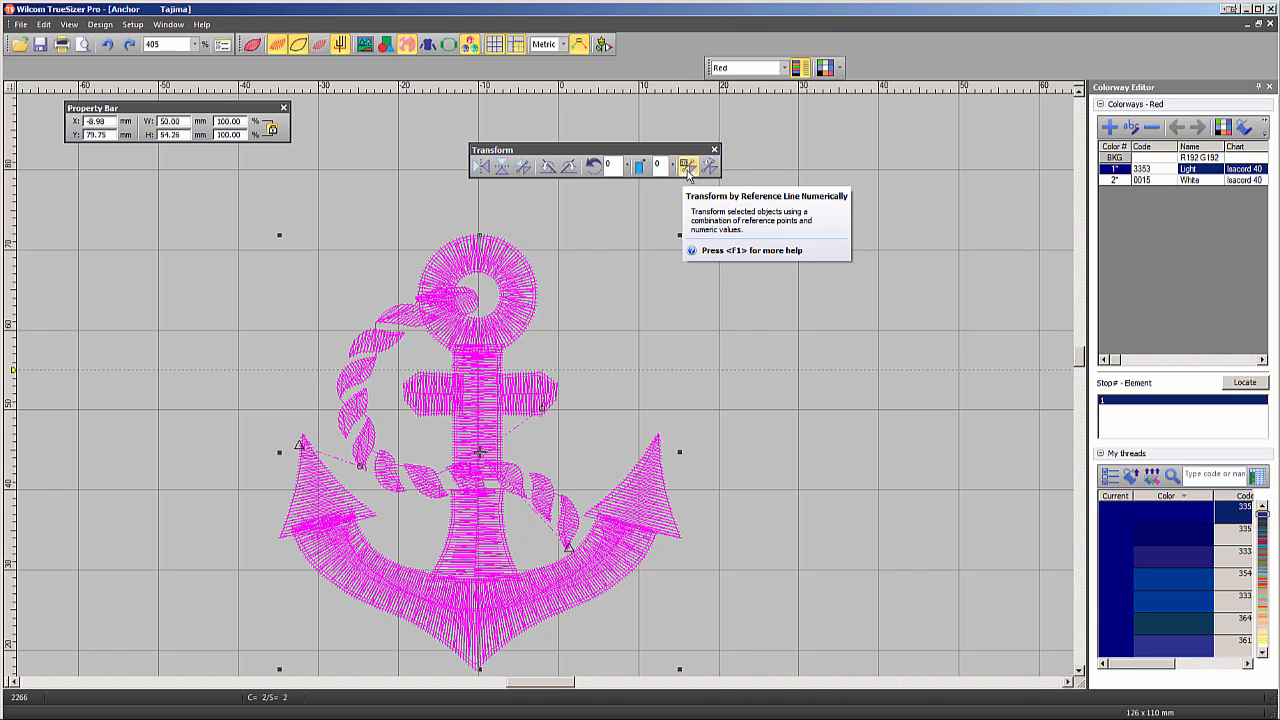
# Use Transform by Reference Line Numerically from the anchor's bottom tip to its ring top and resize that line to 50 mm.
pyautogui.click(687, 167)
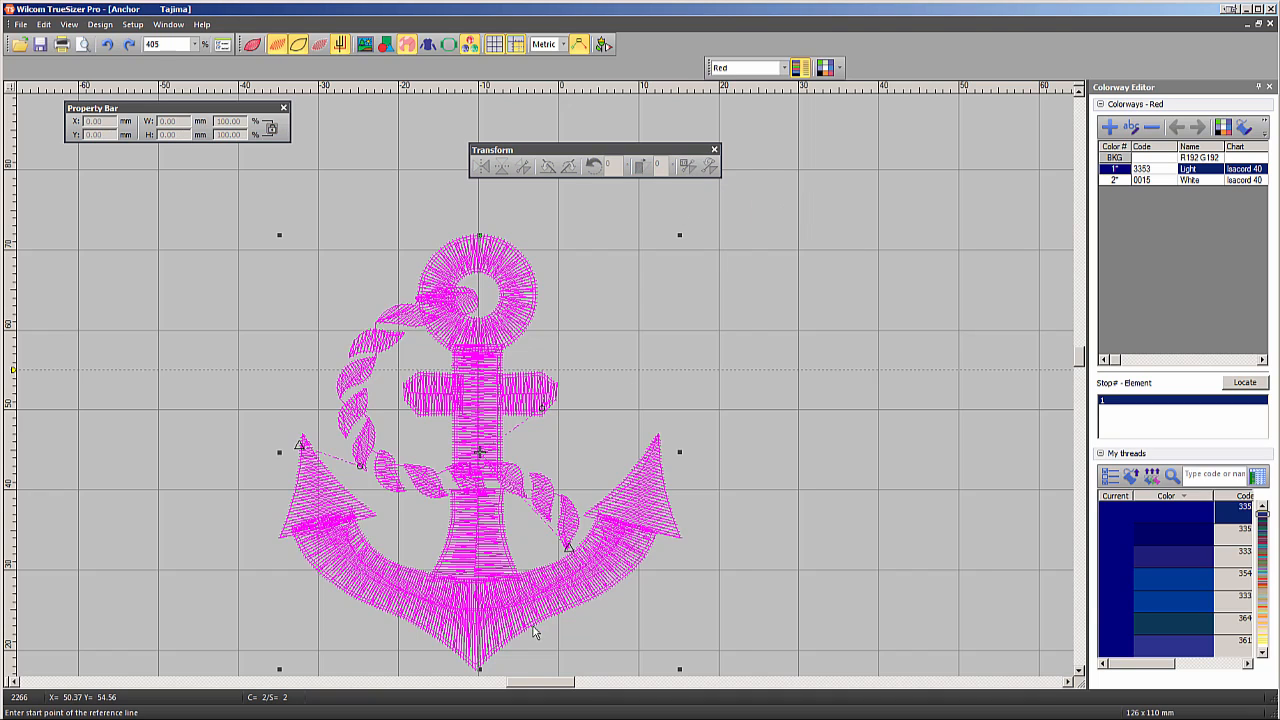
pyautogui.click(479, 668)
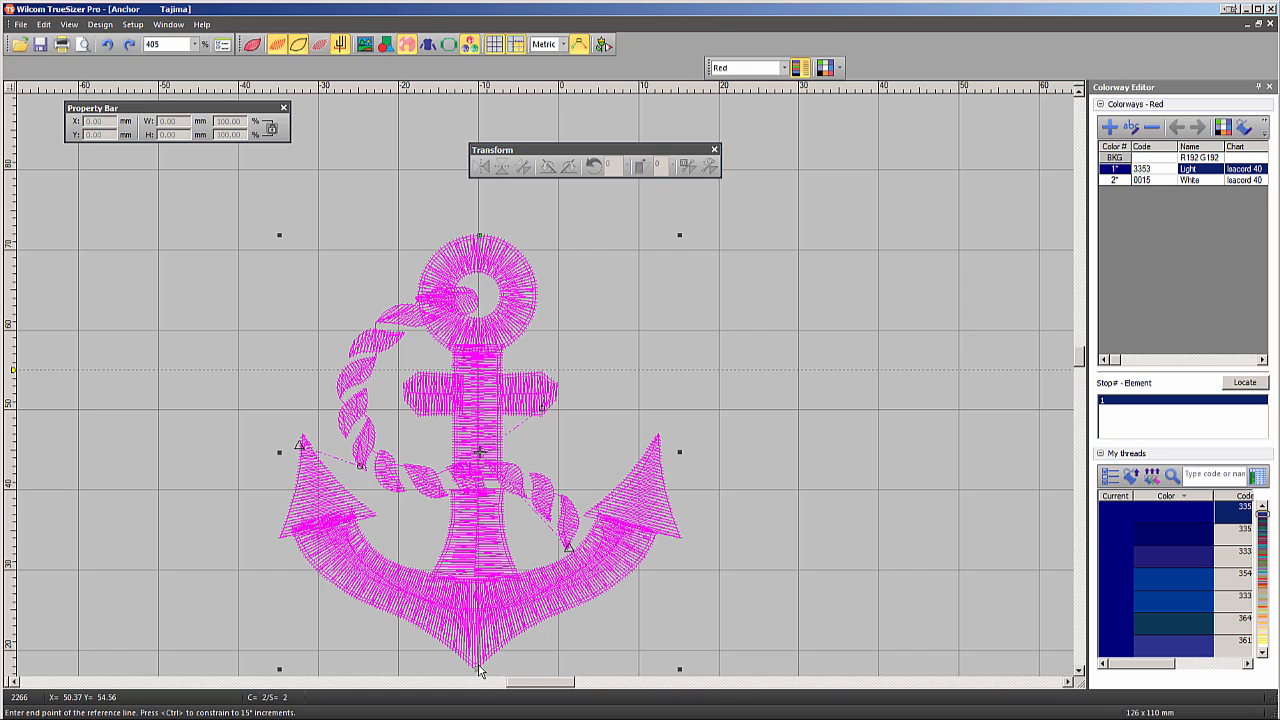
pyautogui.click(480, 237)
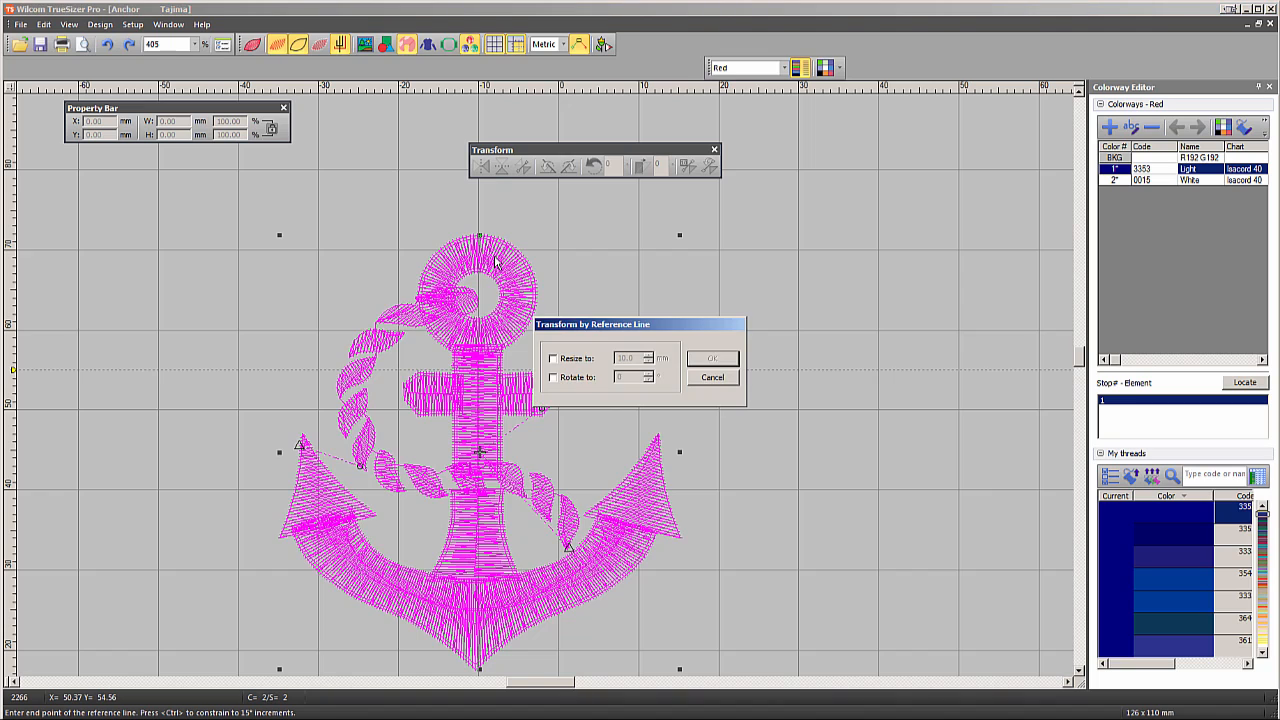
pyautogui.click(556, 362)
pyautogui.moveTo(630, 358); pyautogui.dragTo(595, 358)
pyautogui.write('50')
pyautogui.press('Return')
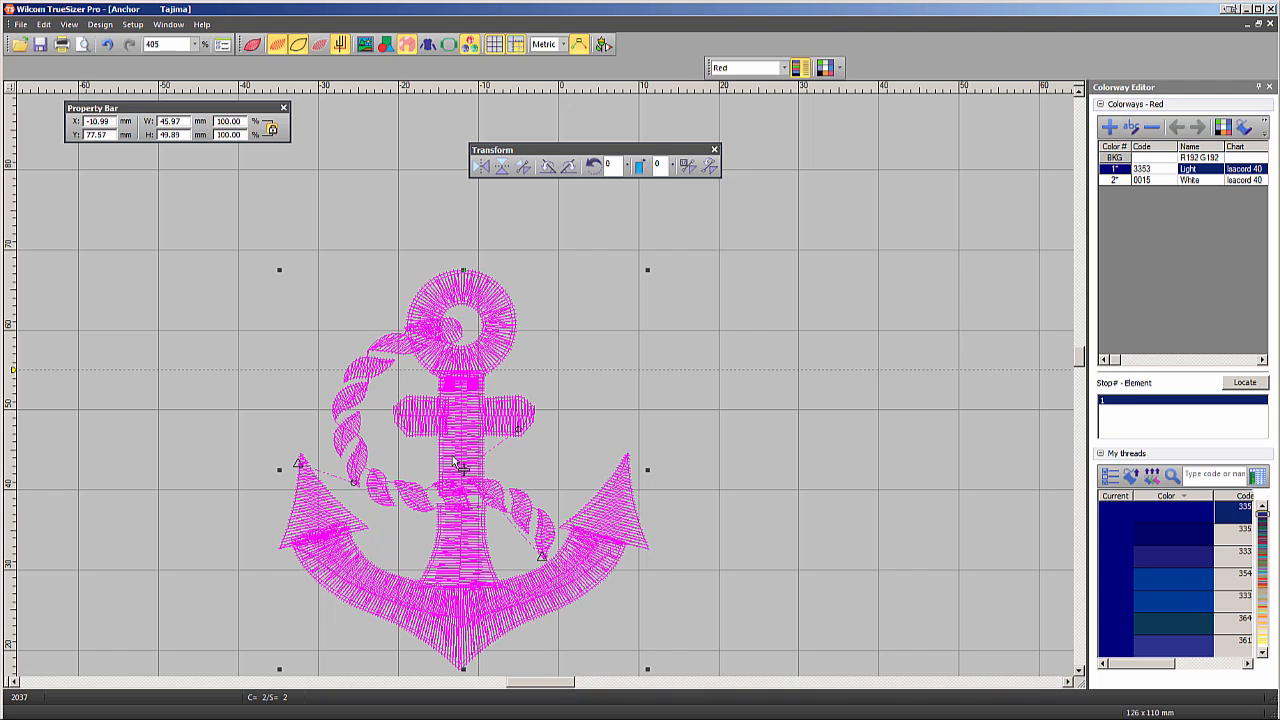
# Resize the anchor numerically with a reference line across its shank set to 4 mm, and move it about 26 mm up and right.
pyautogui.click(688, 166)
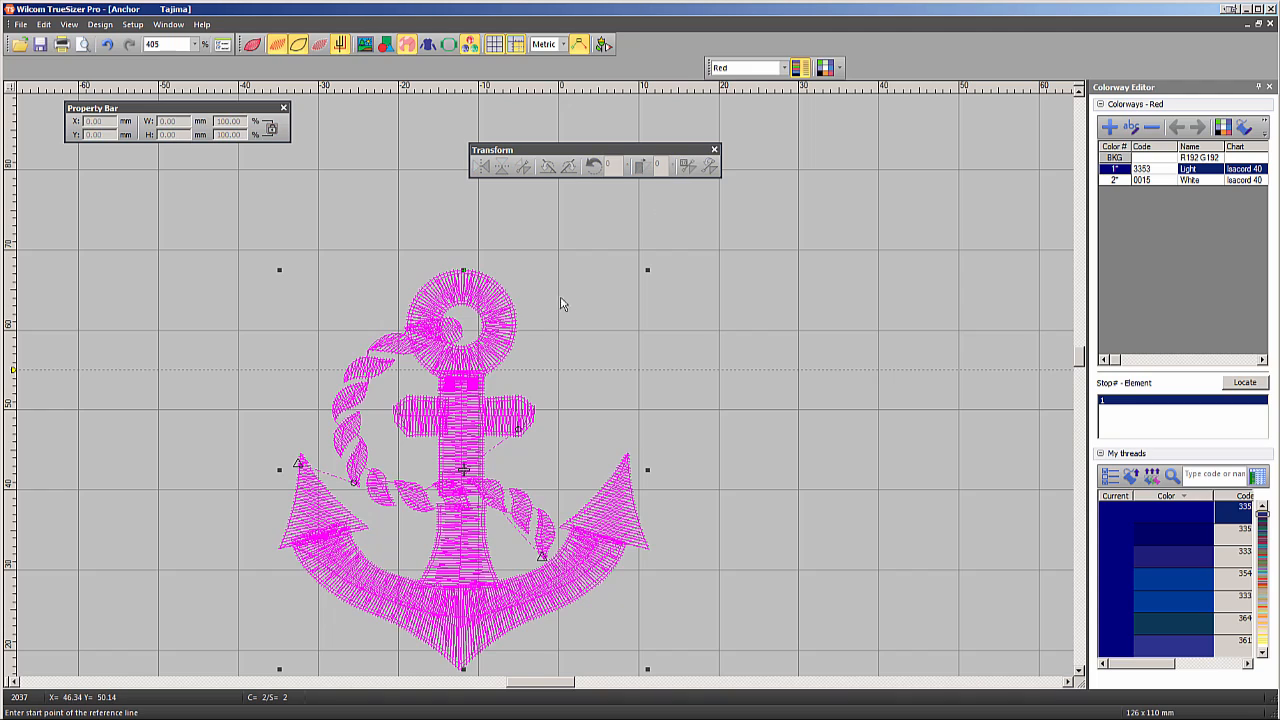
pyautogui.click(440, 454)
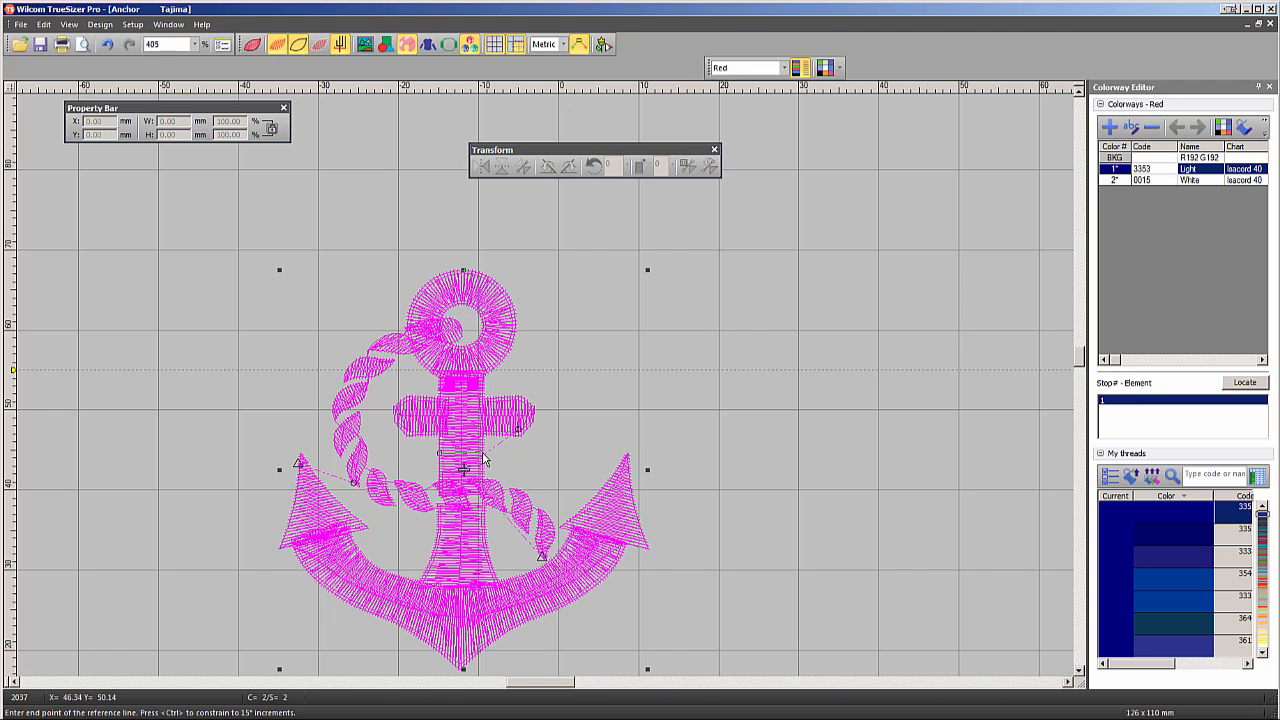
pyautogui.click(484, 459)
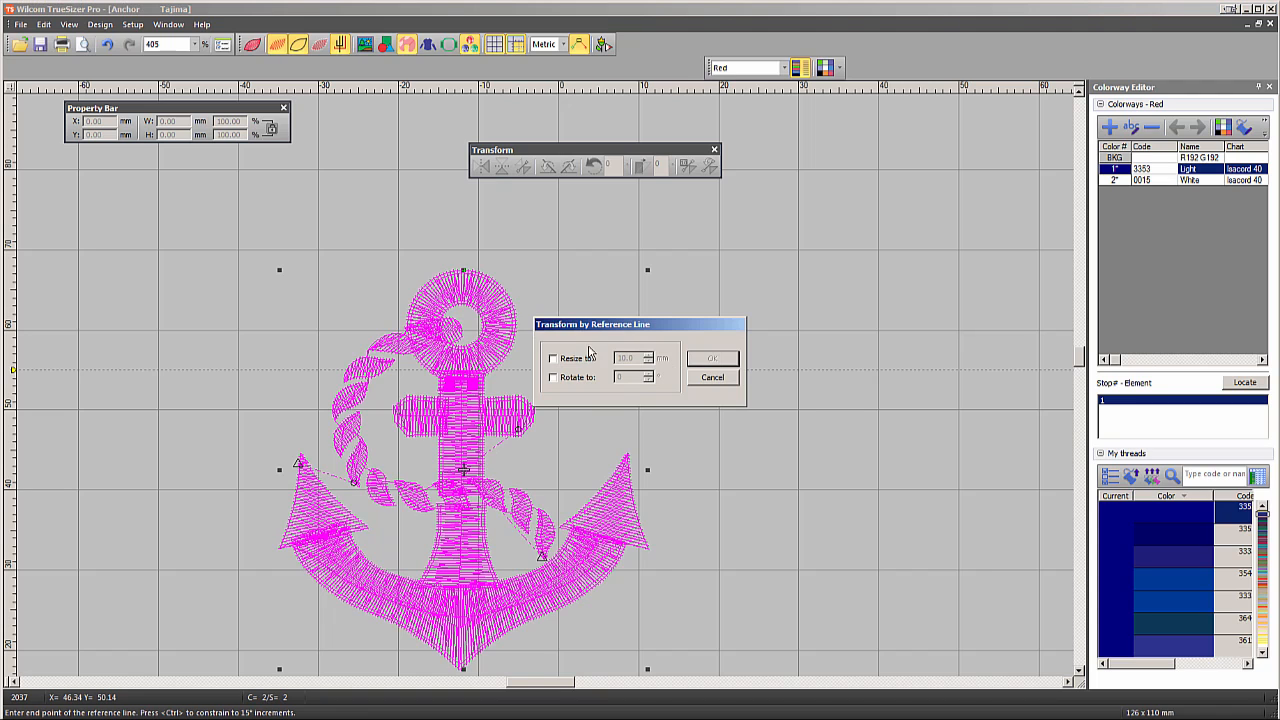
pyautogui.click(554, 360)
pyautogui.moveTo(633, 357); pyautogui.dragTo(610, 358)
pyautogui.write('4')
pyautogui.press('Return')
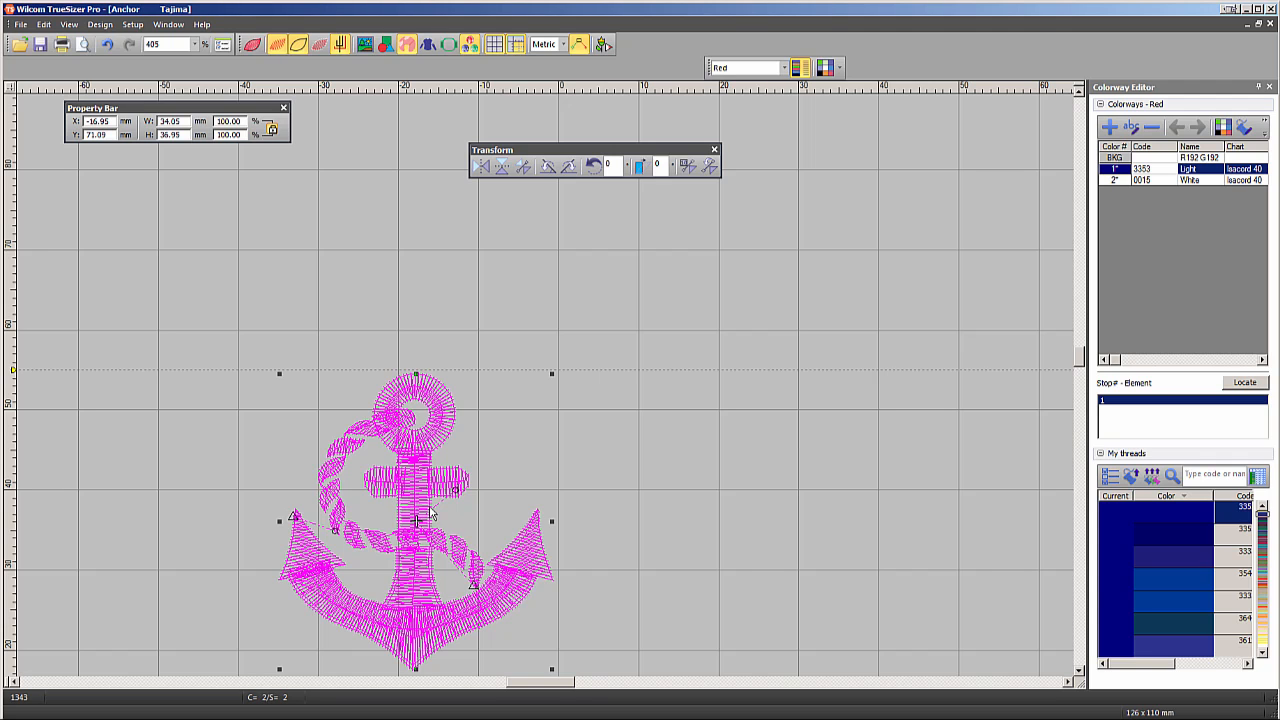
pyautogui.moveTo(415, 515); pyautogui.dragTo(538, 350)
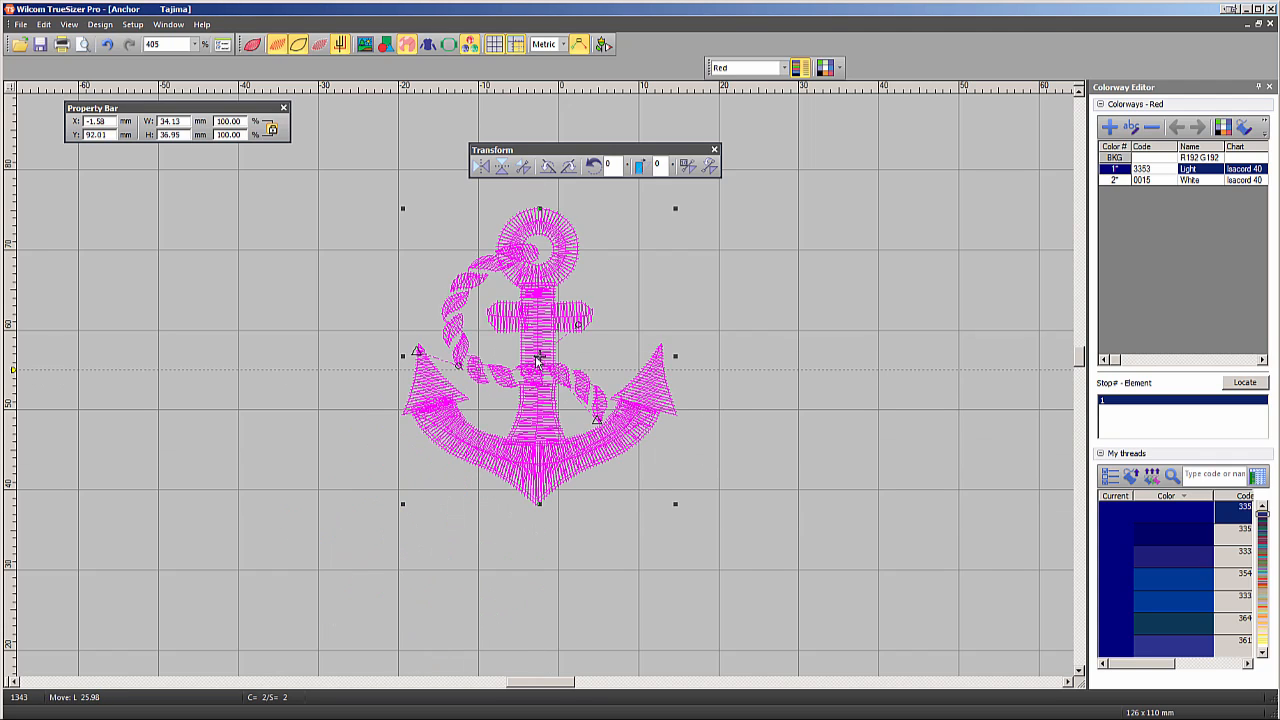
# Rotate the anchor freehand slightly counter-clockwise about its centre.
pyautogui.click(527, 397)
pyautogui.click(617, 533)
pyautogui.moveTo(403, 206); pyautogui.dragTo(371, 245)
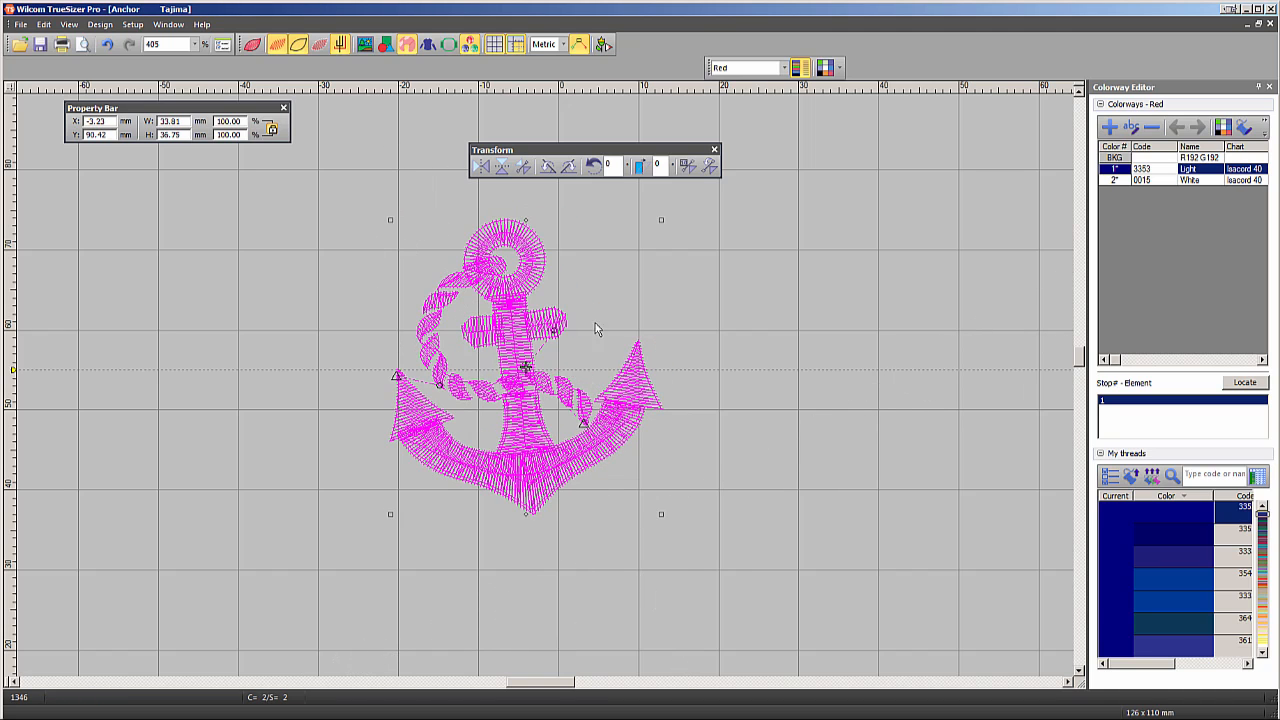
# Use Transform by Reference Line Numerically from the tilted anchor's bottom tip to its ring top and rotate that line upright.
pyautogui.click(687, 167)
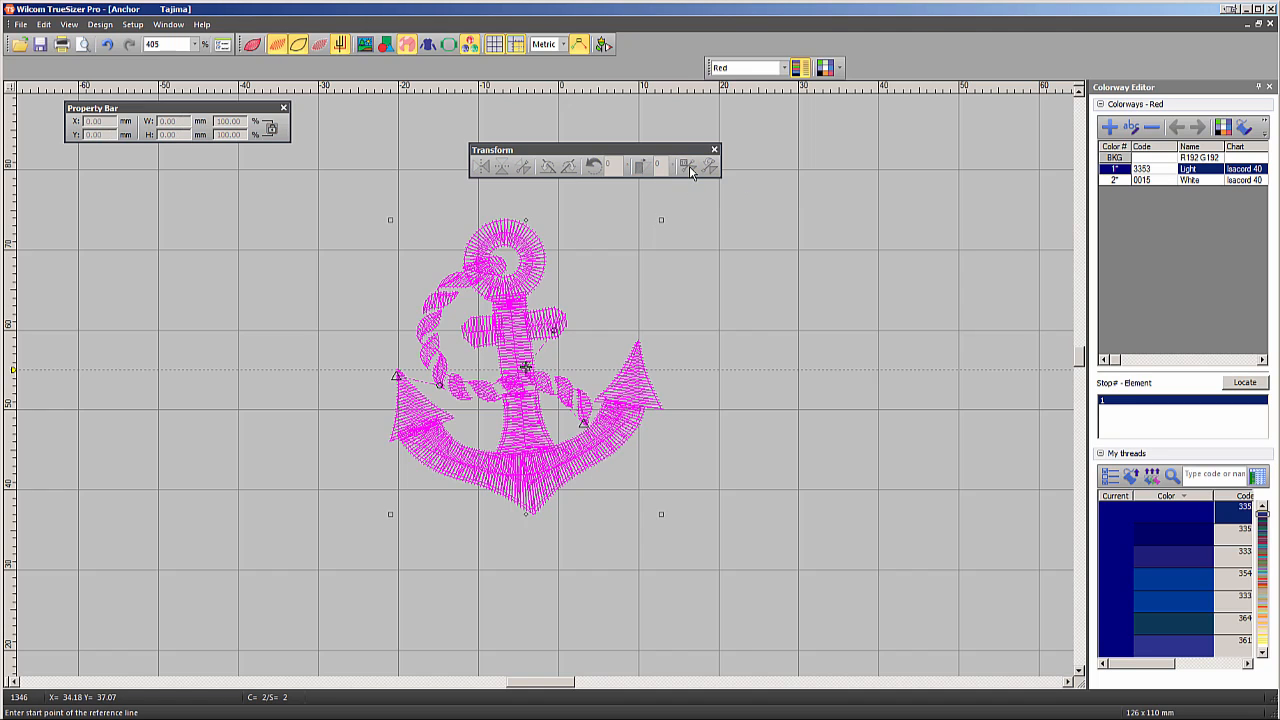
pyautogui.click(533, 512)
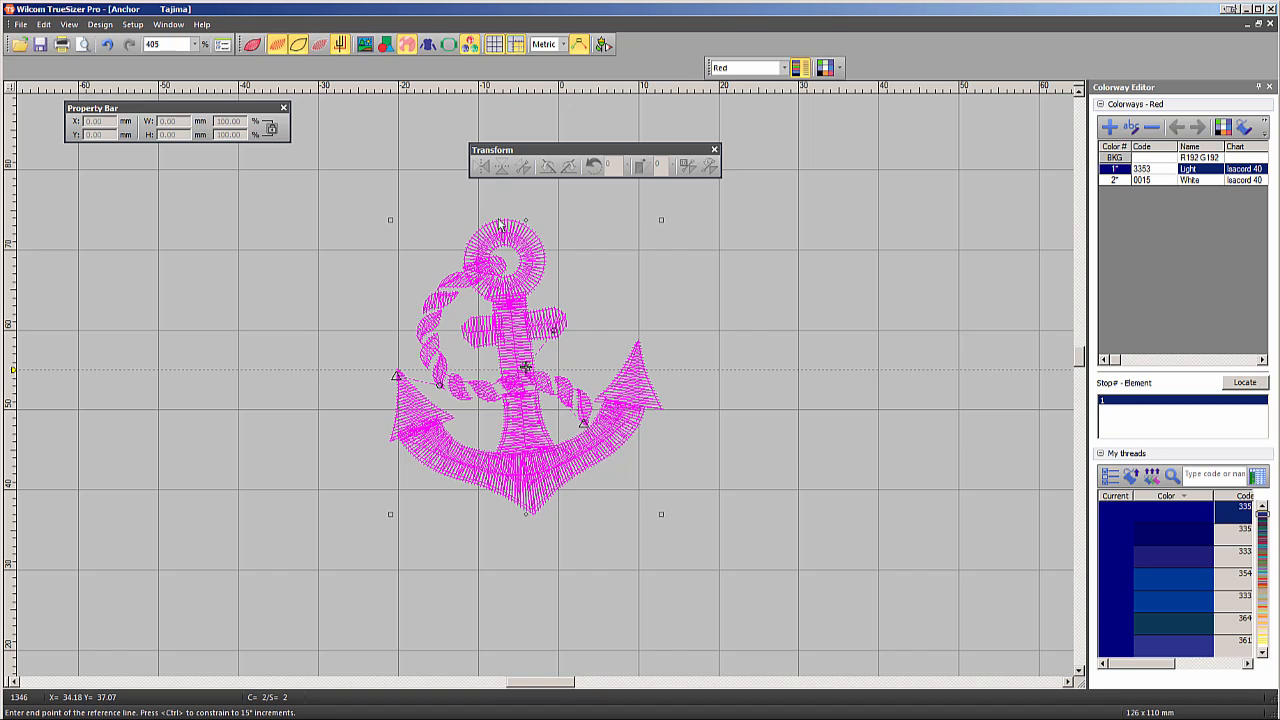
pyautogui.click(501, 224)
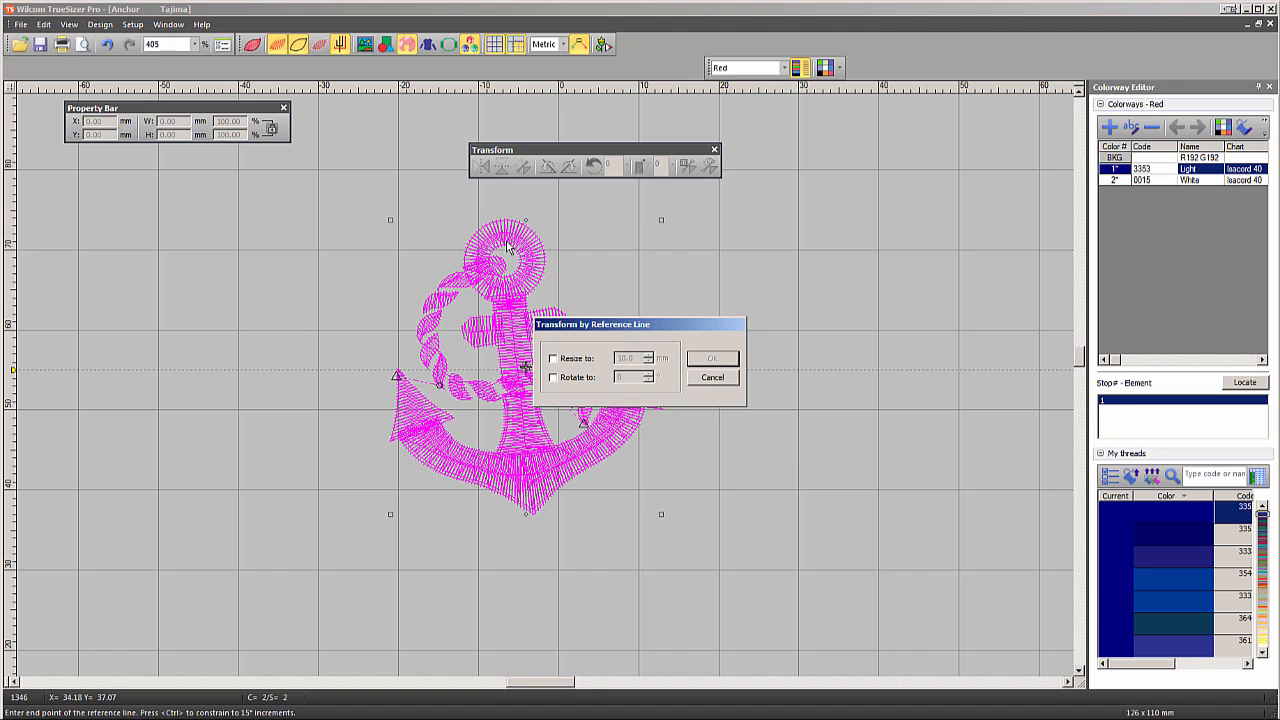
pyautogui.click(554, 378)
pyautogui.press('Return')
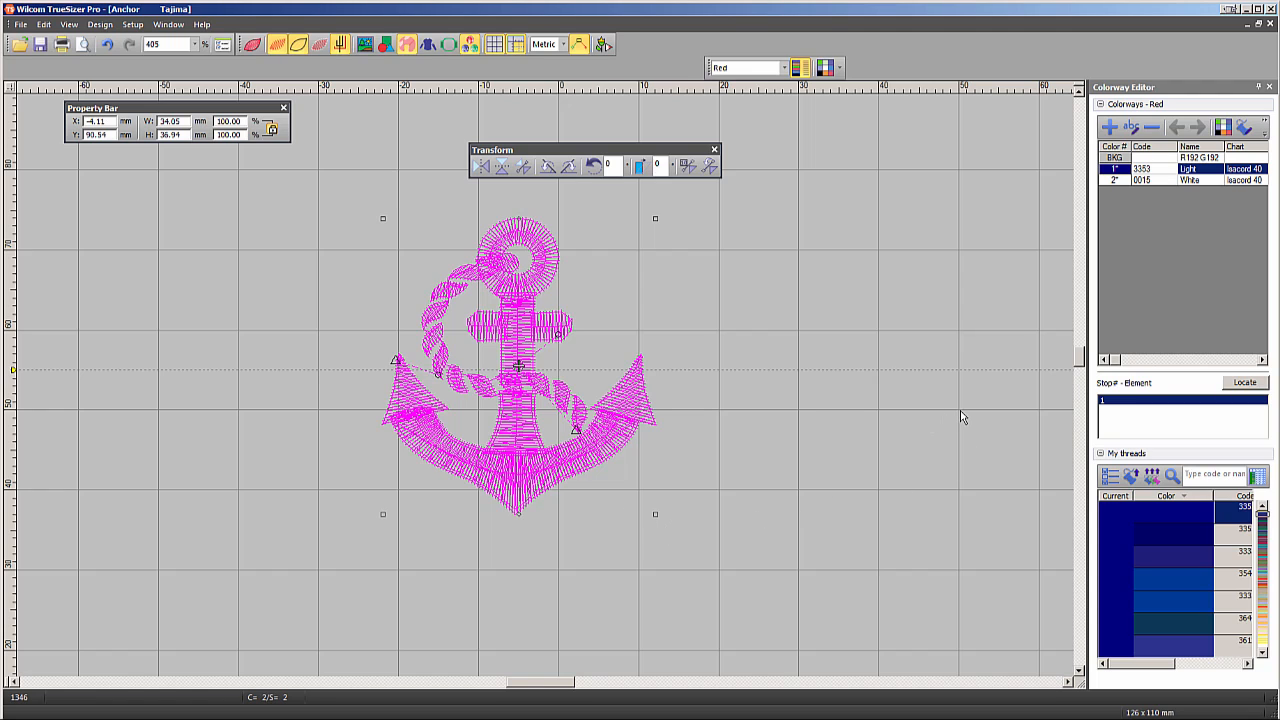
# Transform the anchor by a reference line from bottom tip to ring top, placing its tip near X 41 mm and tilting it counter-clockwise.
pyautogui.click(710, 168)
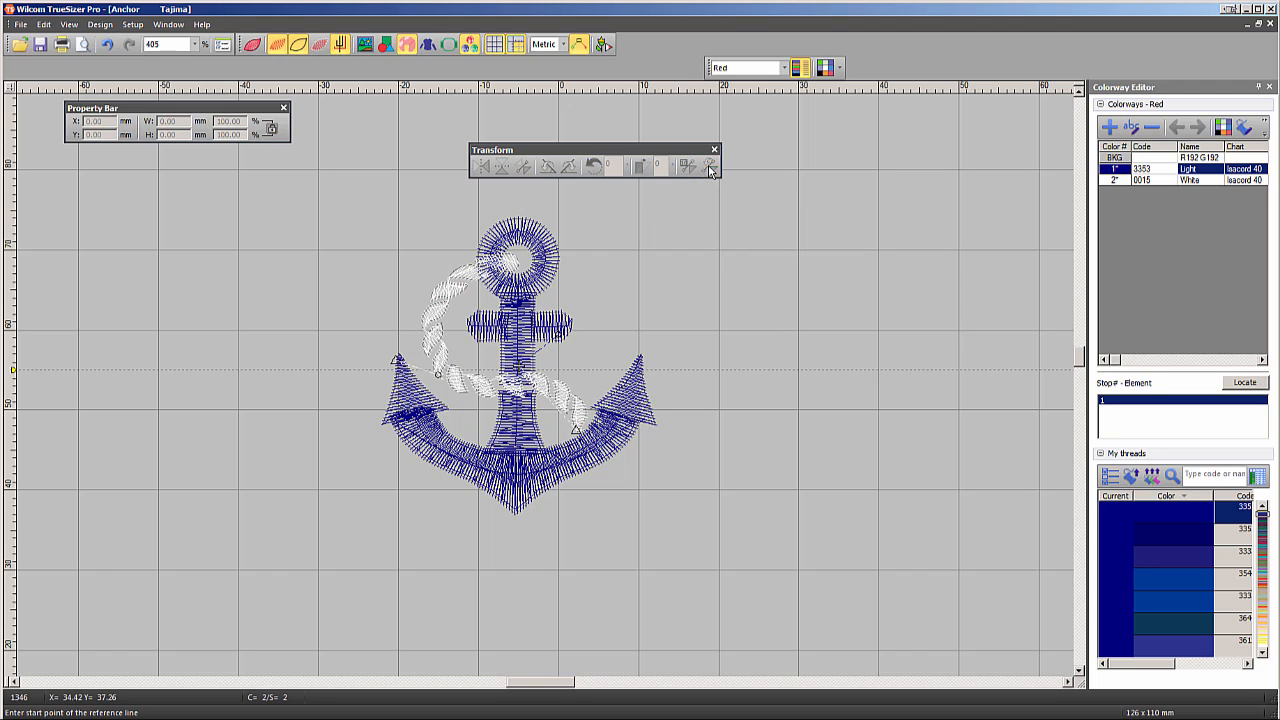
pyautogui.click(515, 513)
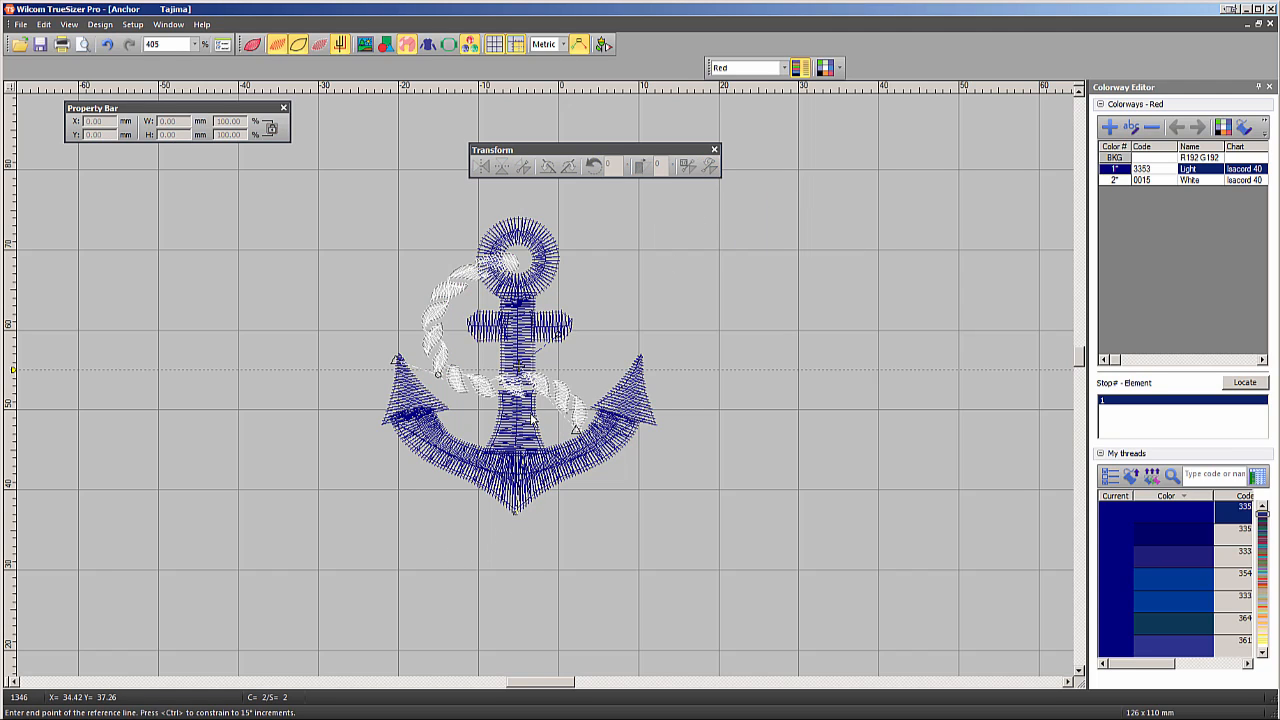
pyautogui.click(521, 216)
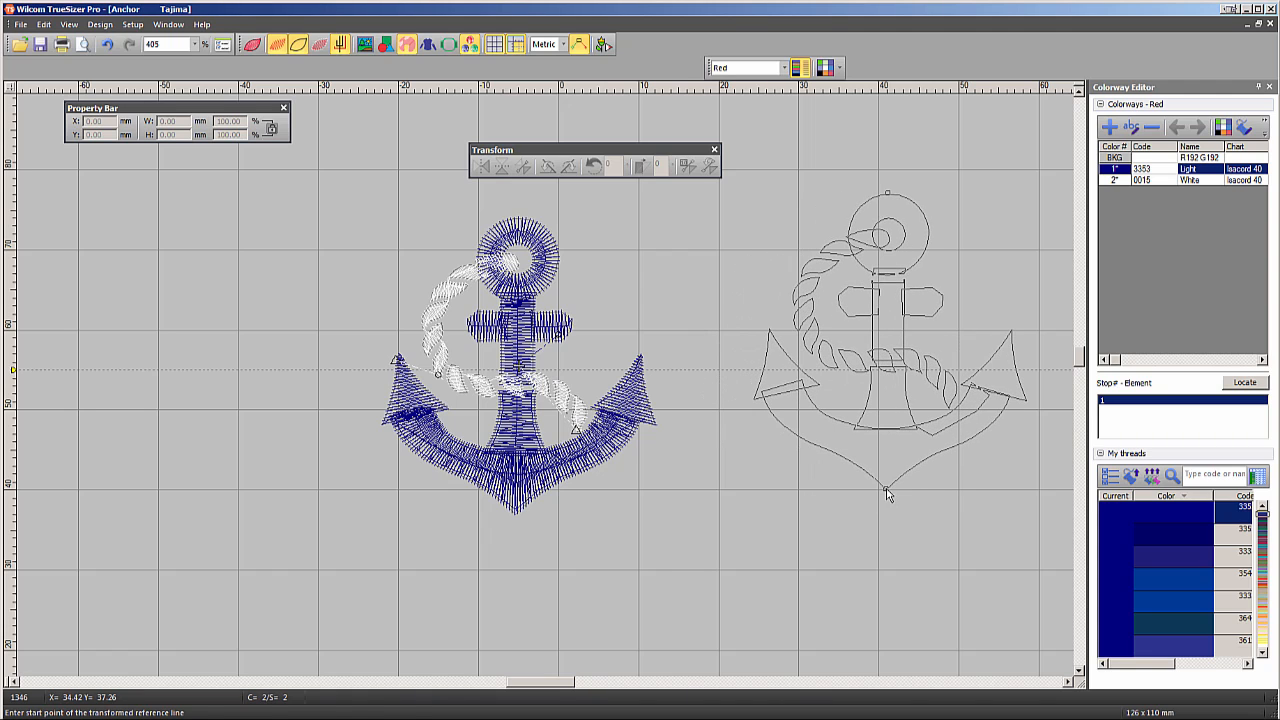
pyautogui.click(886, 492)
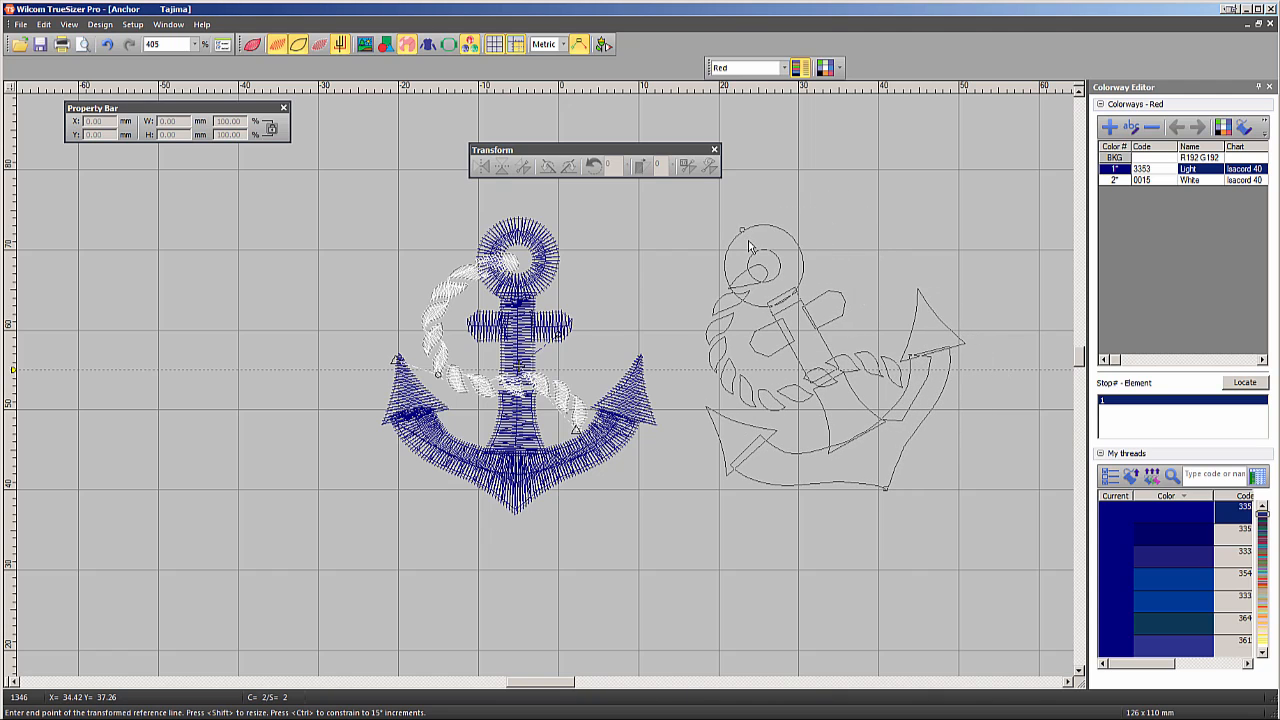
pyautogui.click(751, 247)
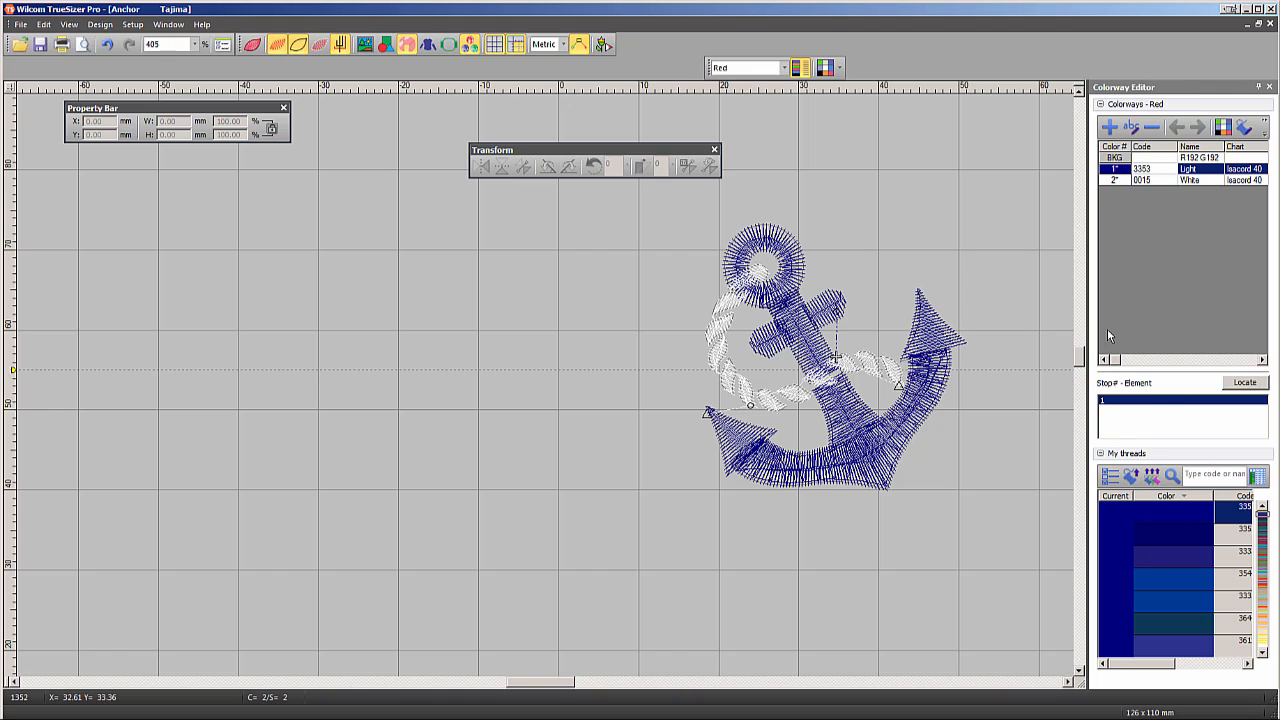
# Set the display color for unsewn stitches to lime green.
pyautogui.click(826, 68)
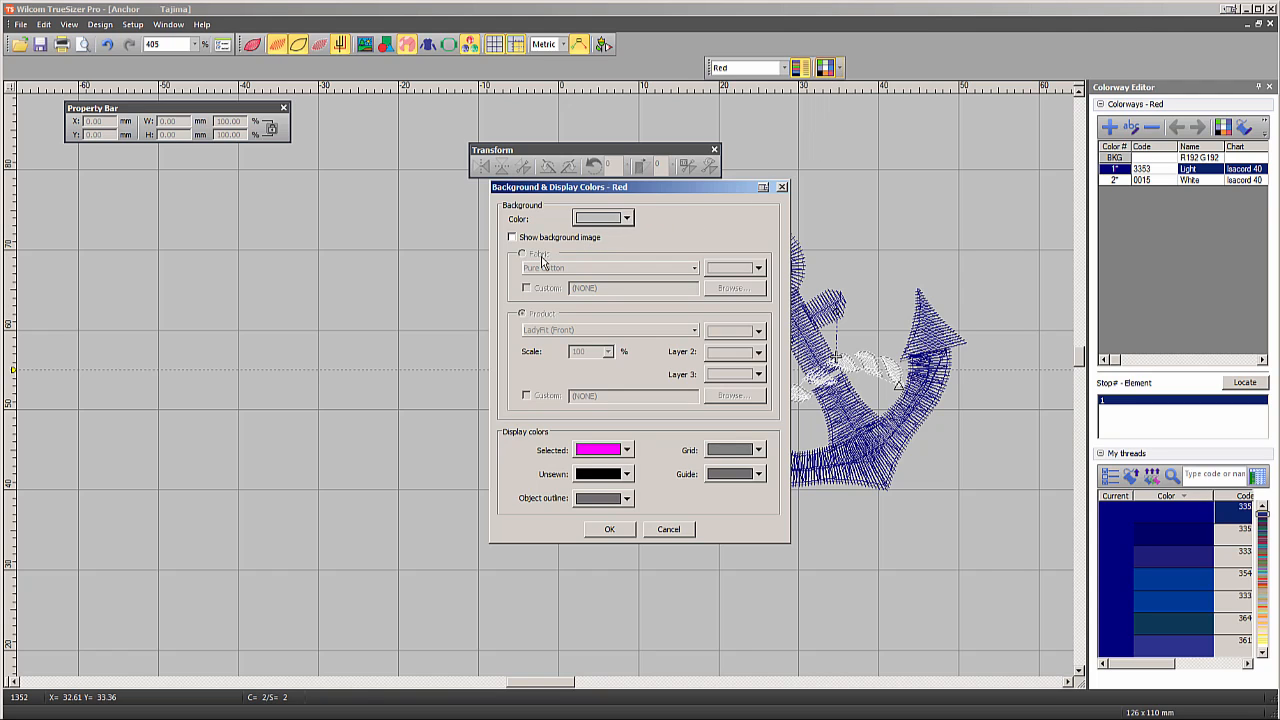
pyautogui.click(627, 475)
pyautogui.click(607, 518)
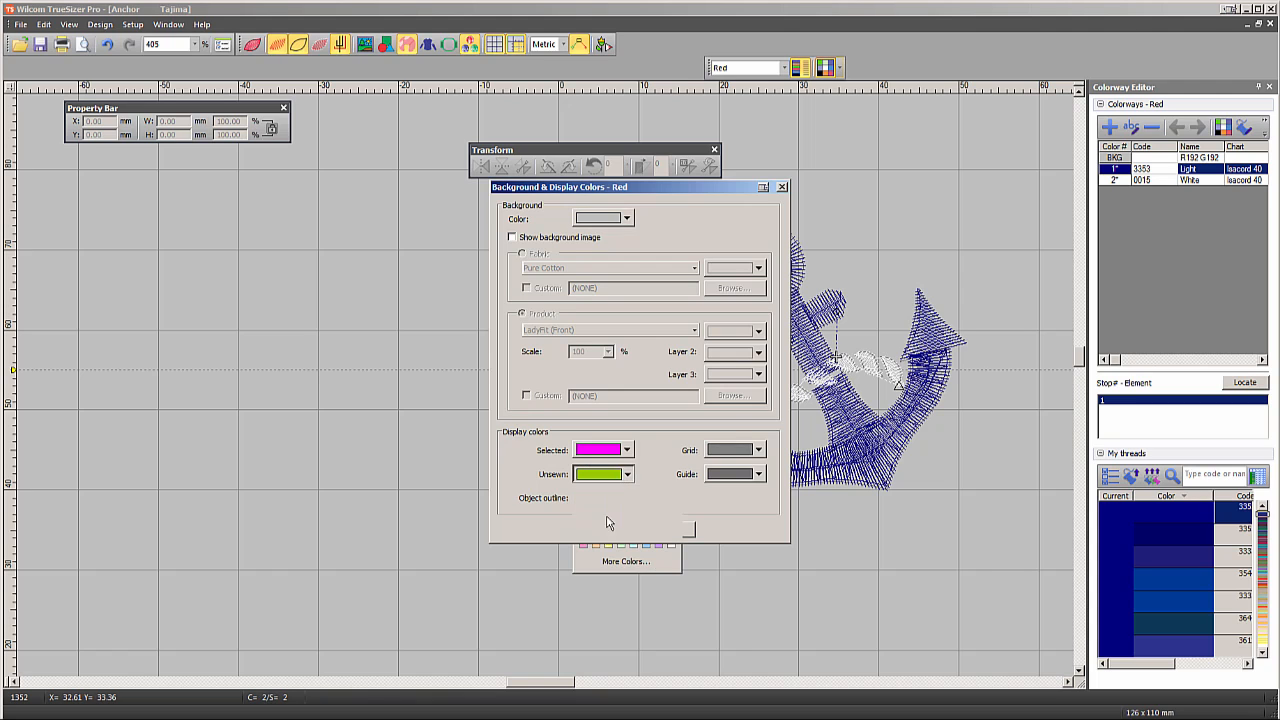
pyautogui.click(612, 530)
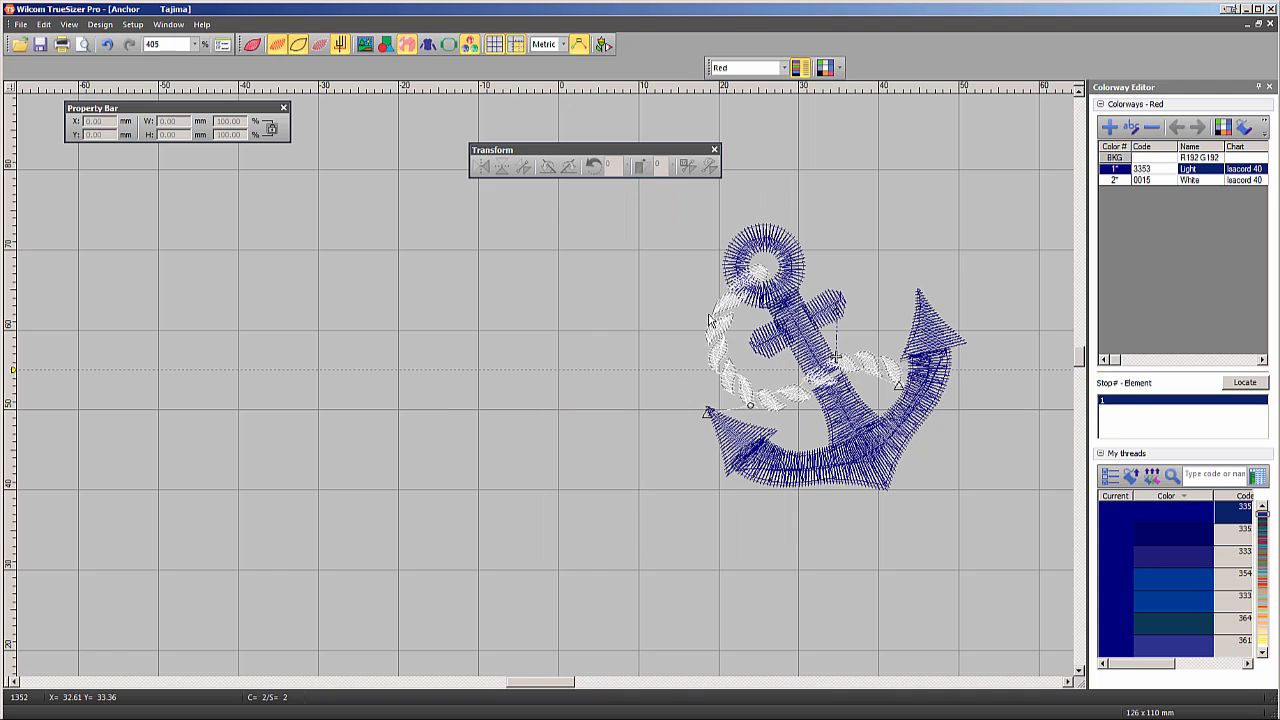
# Open Slow Redraw and set the stitch position back to 570 to preview the anchor's sewn and unsewn stitches.
pyautogui.click(603, 44)
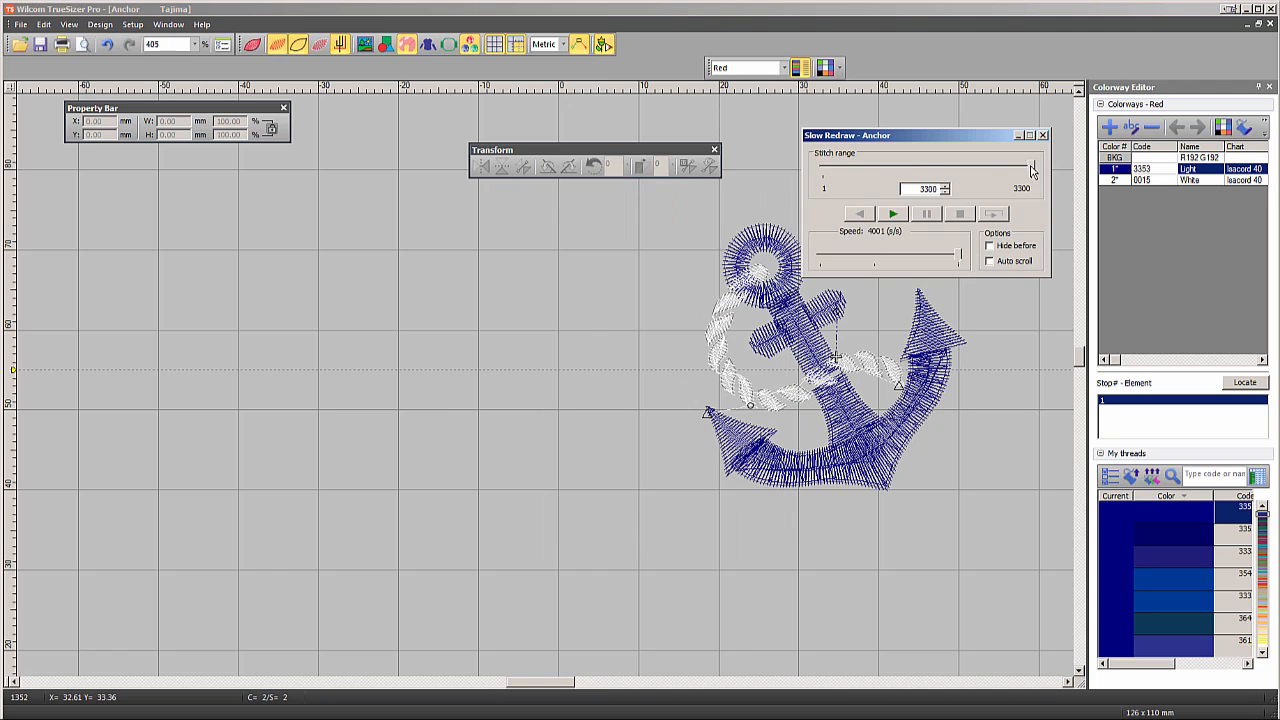
pyautogui.moveTo(1031, 166); pyautogui.dragTo(910, 172)
pyautogui.click(825, 366)
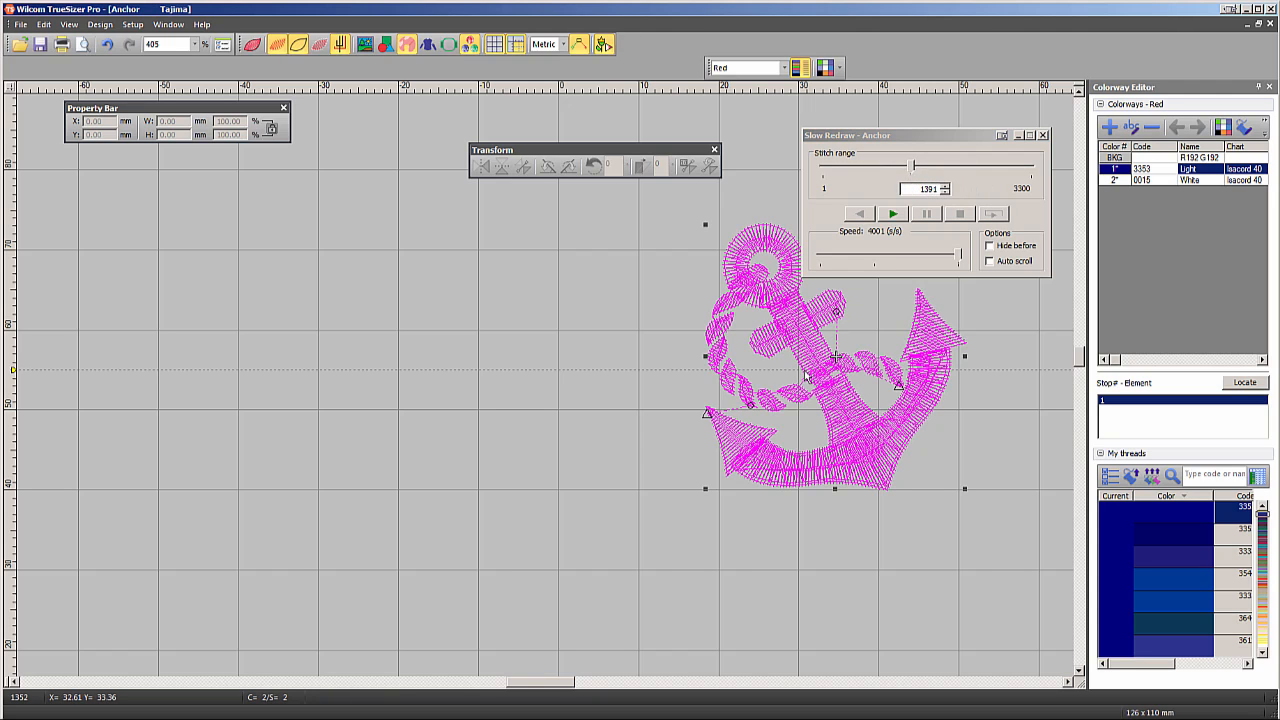
pyautogui.click(965, 118)
pyautogui.moveTo(1031, 168); pyautogui.dragTo(912, 176)
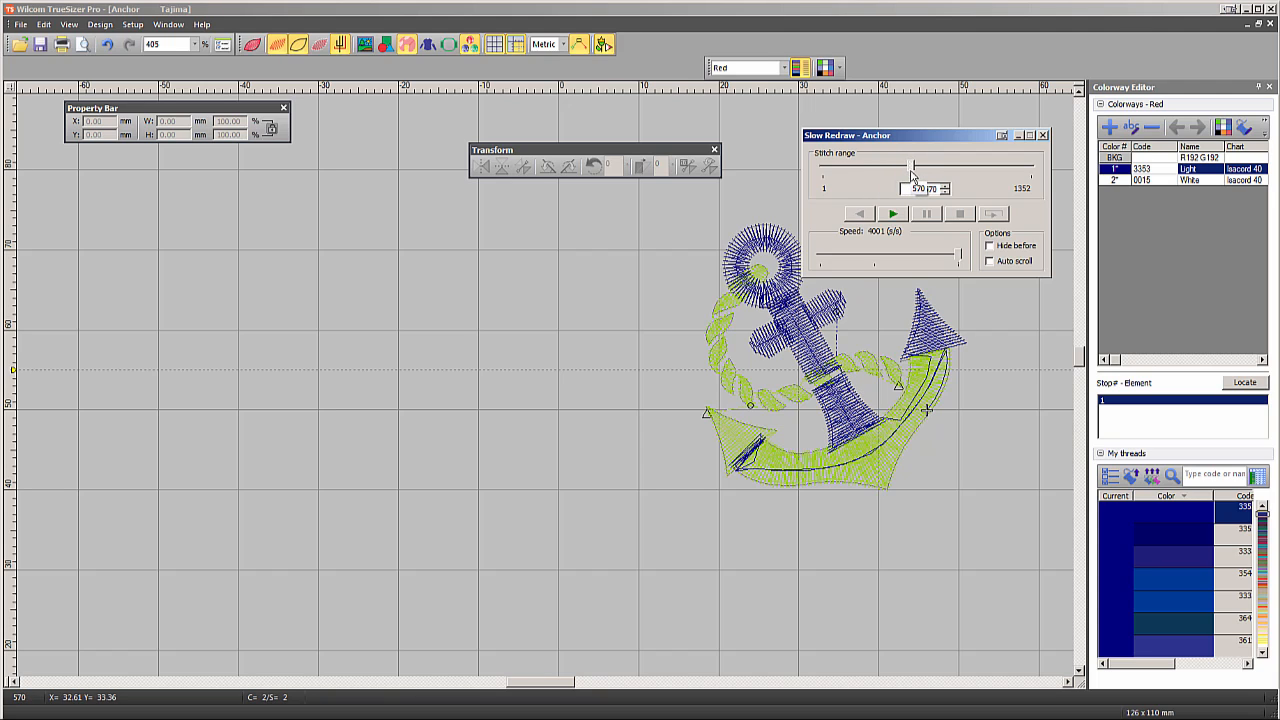
# Set the guide display color to blue.
pyautogui.click(826, 69)
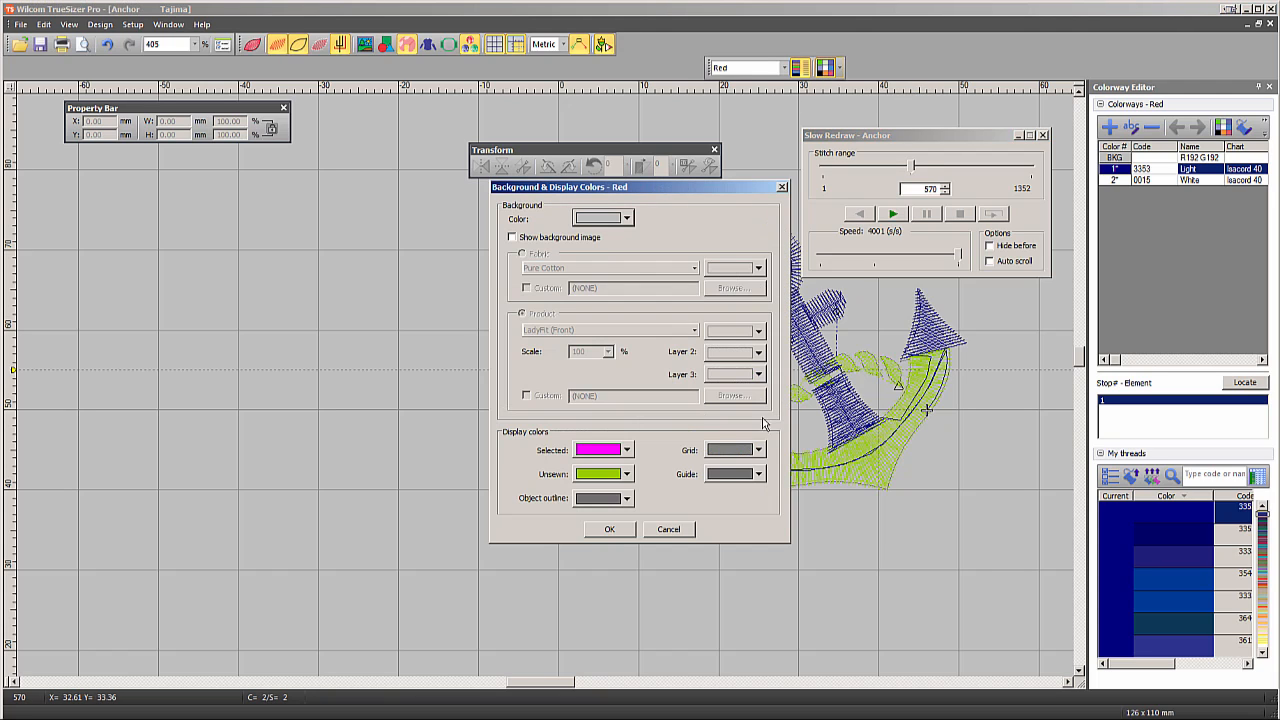
pyautogui.click(758, 474)
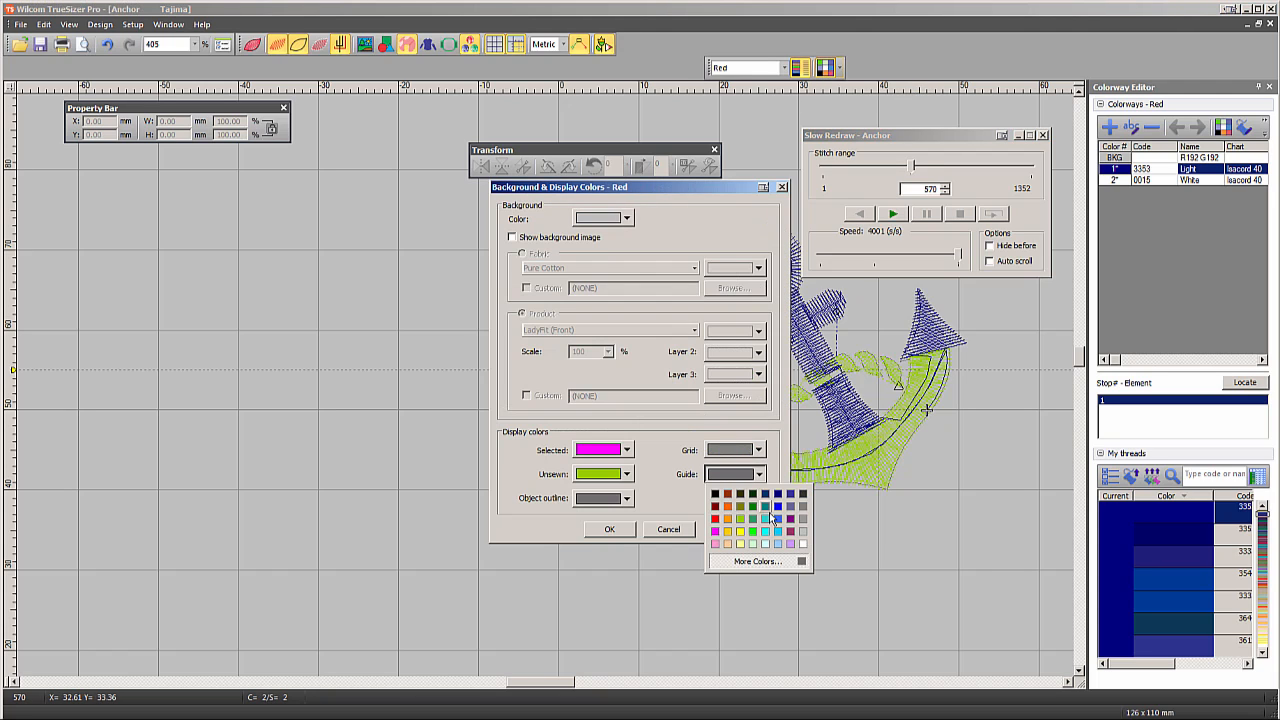
pyautogui.click(778, 507)
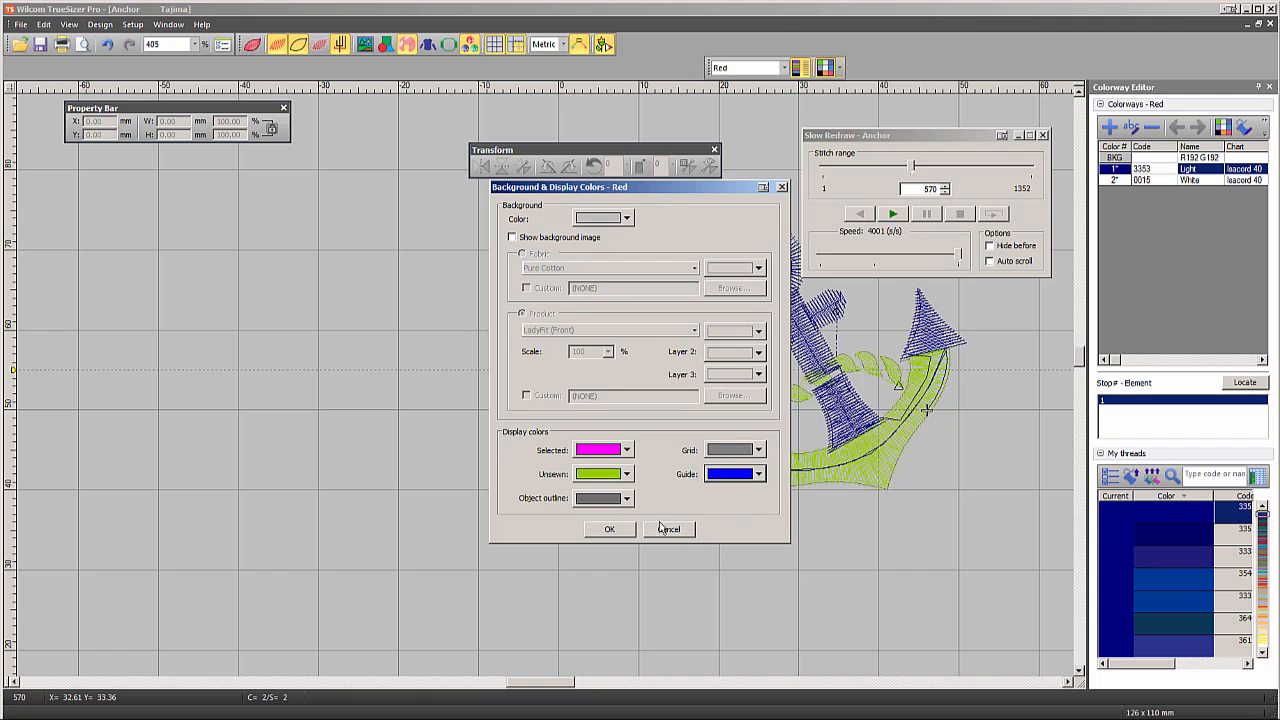
pyautogui.click(609, 529)
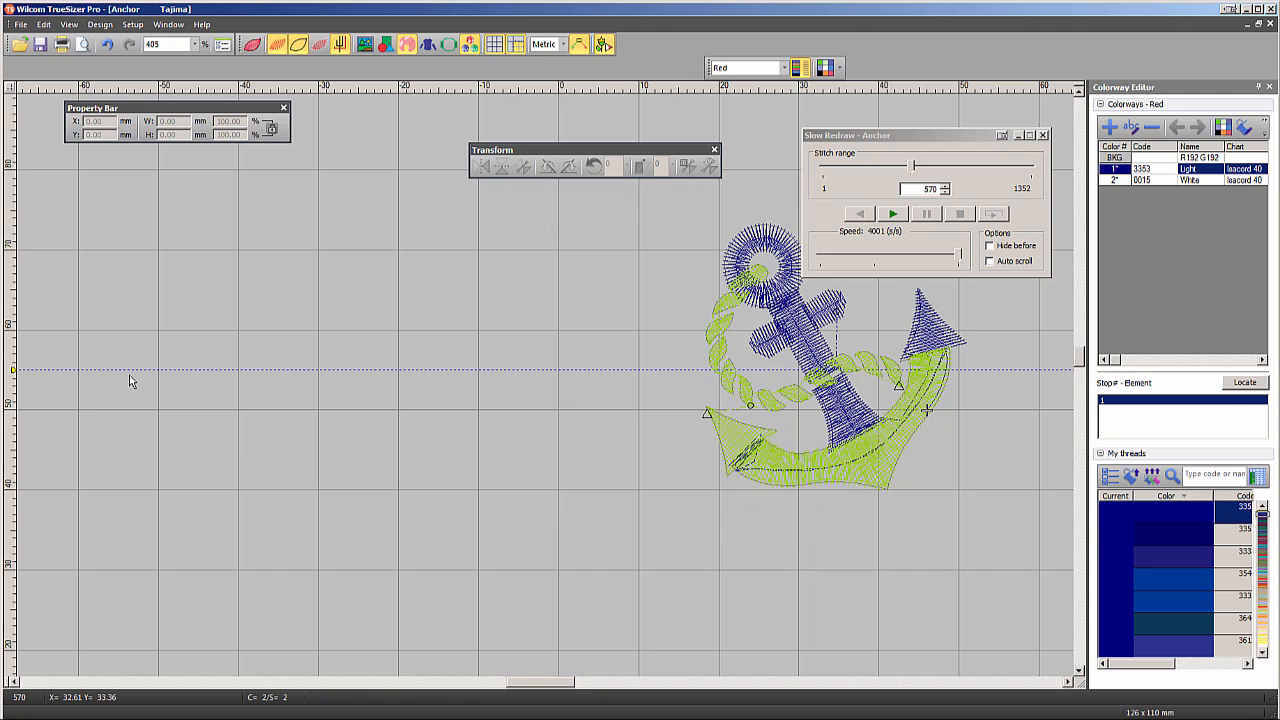